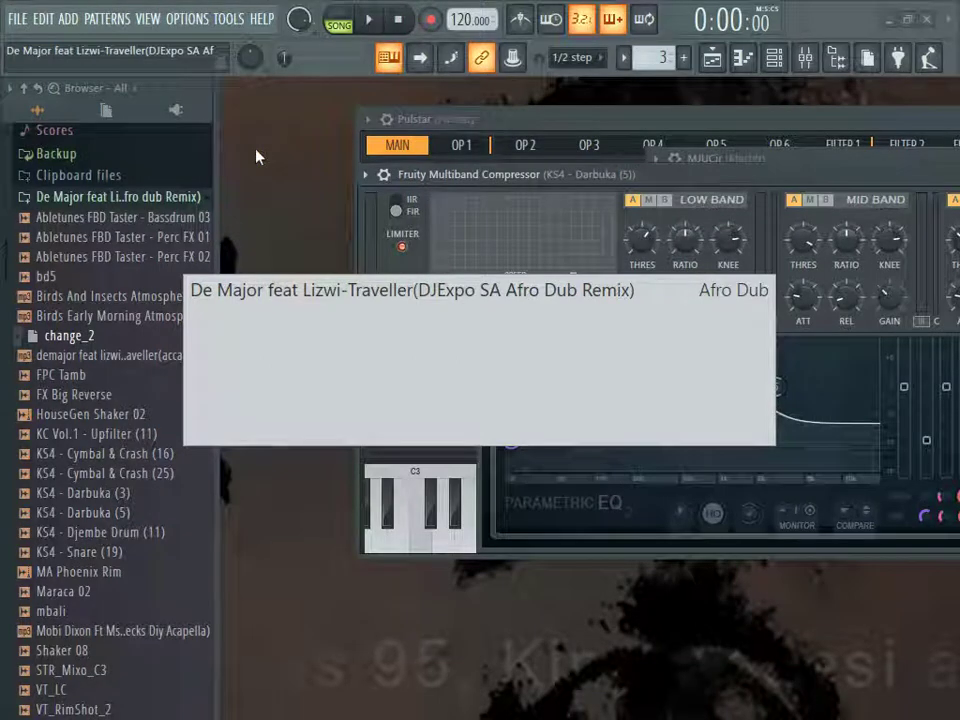
Step: Show the Playlist without the browser and play the song arrangement from the intro
{"action": "left_click", "coordinate": [713, 58]}
{"action": "left_click", "coordinate": [836, 58]}
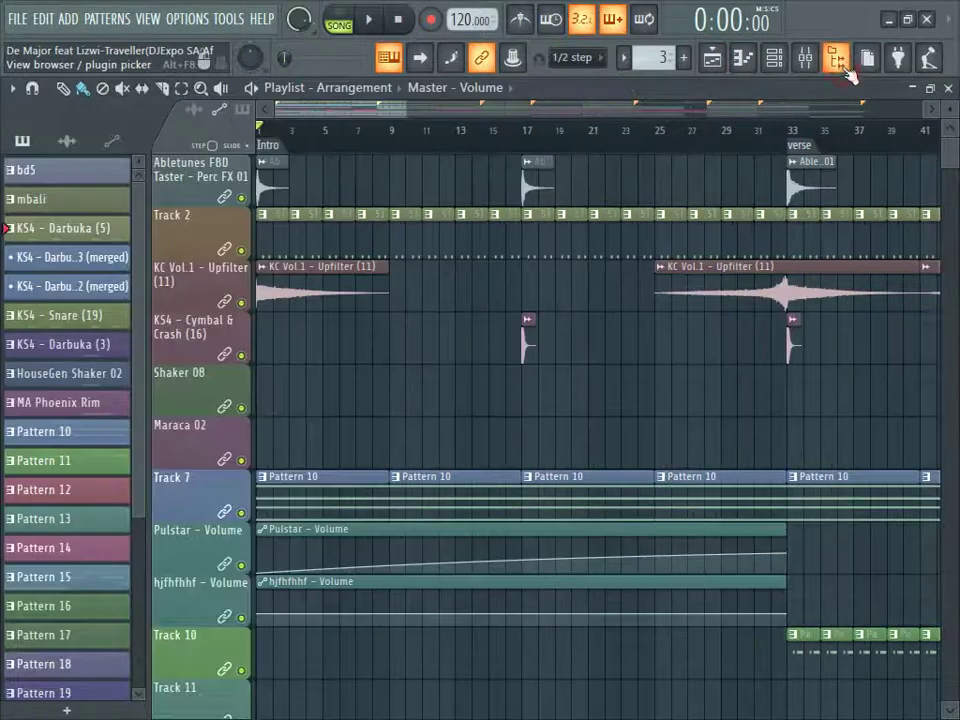
{"action": "scroll", "coordinate": [575, 143], "scroll_direction": "down", "scroll_amount": 10}
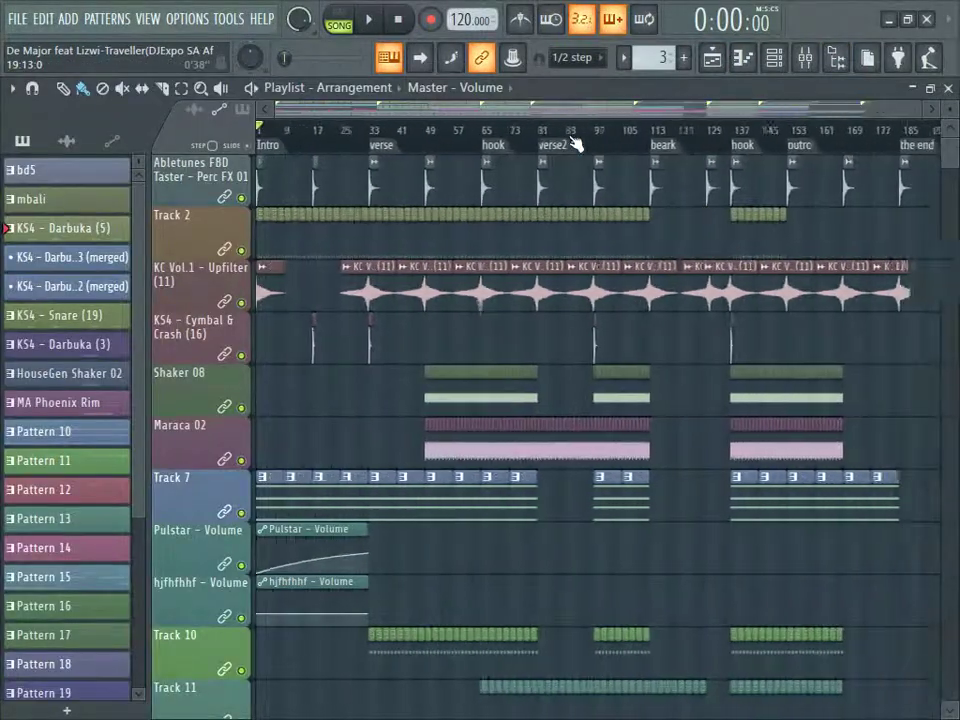
{"action": "key", "text": "space"}
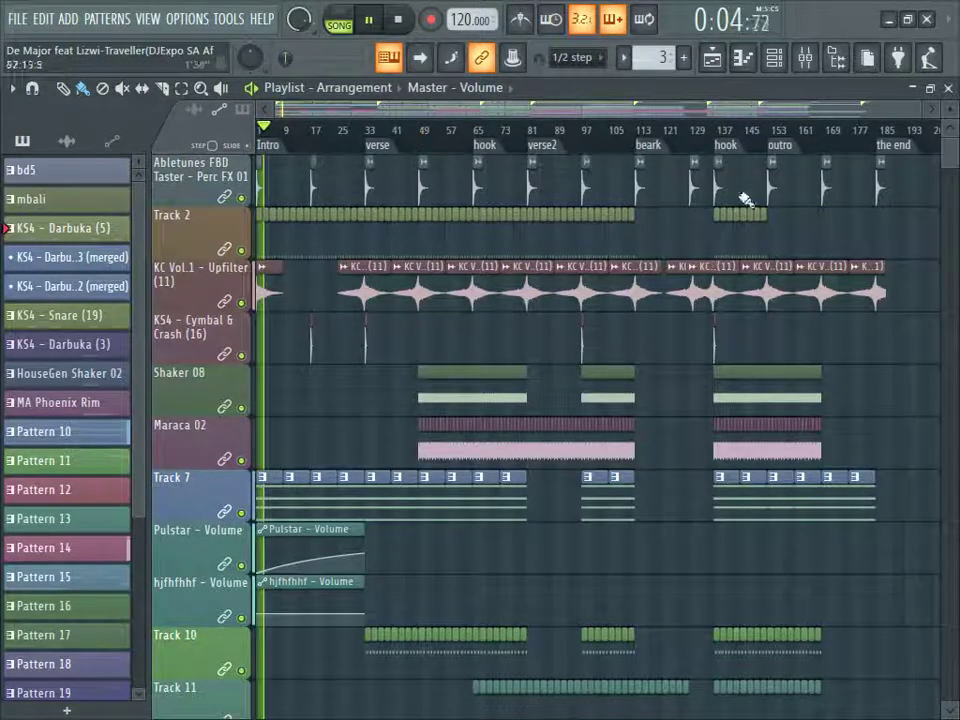
{"action": "scroll", "coordinate": [782, 283], "scroll_direction": "down", "scroll_amount": 1}
{"action": "scroll", "coordinate": [782, 283], "scroll_direction": "down", "scroll_amount": 10}
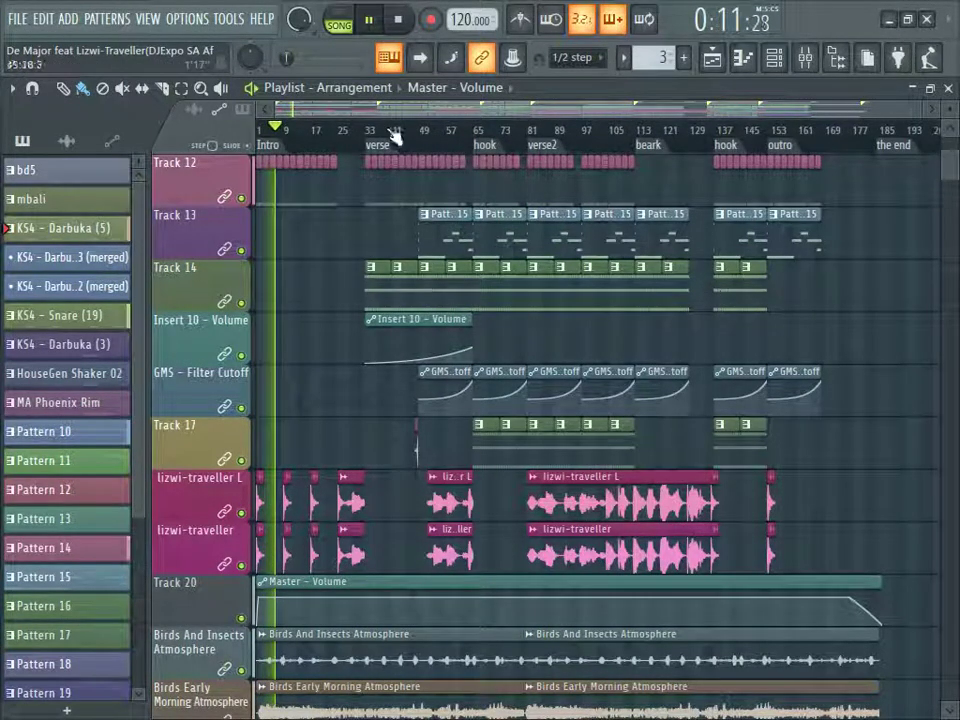
Step: Minimize the project and lower the Speakers device level in the Windows Volume Mixer
{"action": "left_click", "coordinate": [888, 19]}
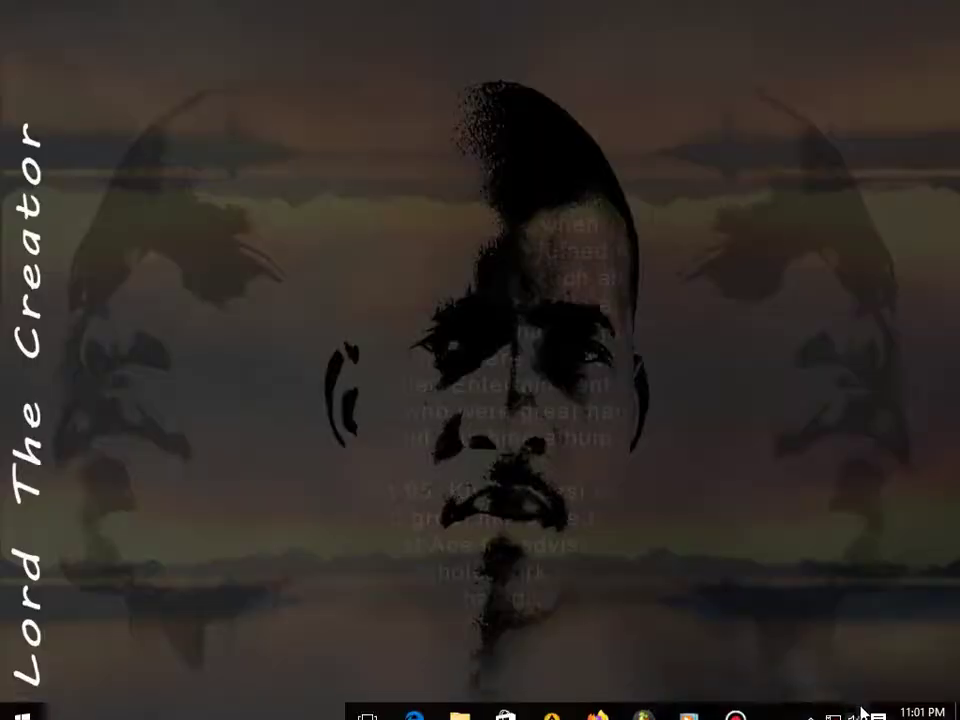
{"action": "right_click", "coordinate": [850, 704]}
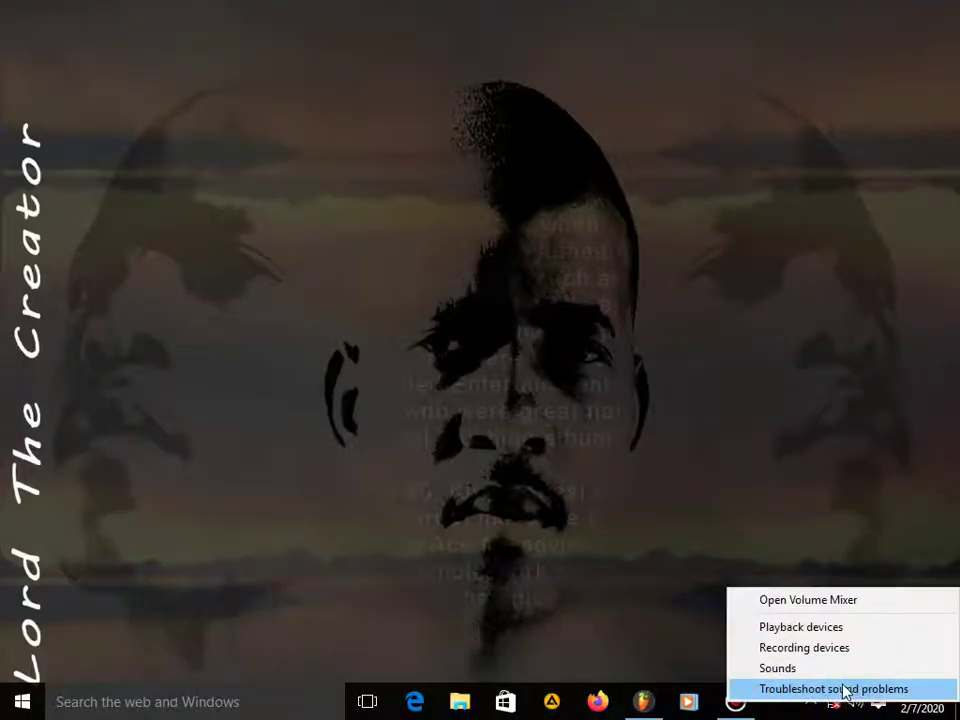
{"action": "left_click", "coordinate": [816, 649]}
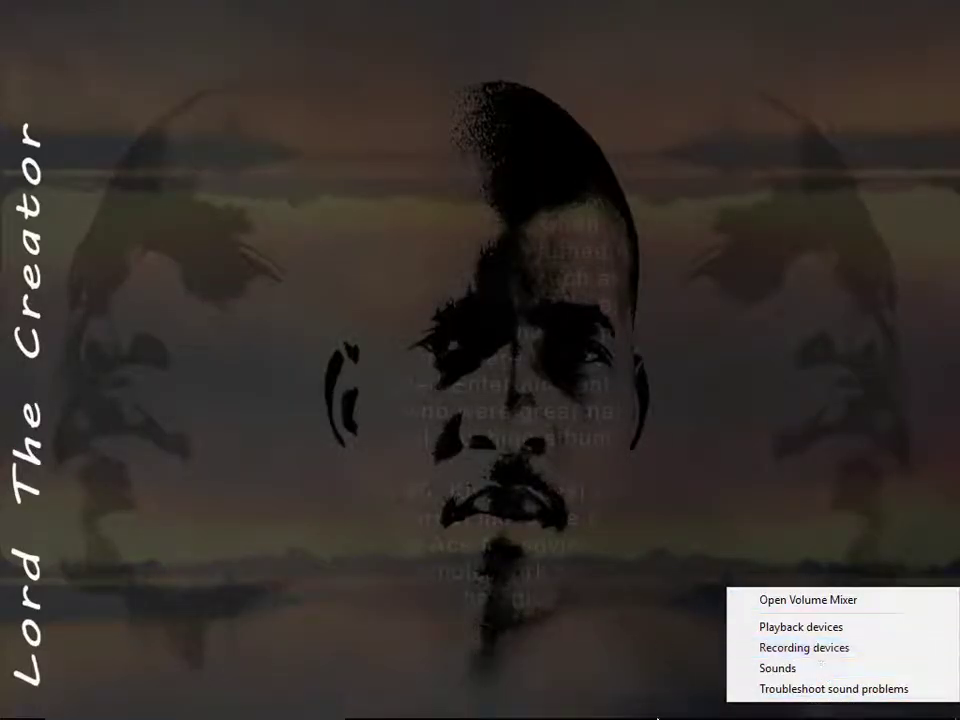
{"action": "left_click", "coordinate": [740, 601]}
{"action": "left_click_drag", "start_coordinate": [570, 503], "coordinate": [568, 533]}
Step: Check the Bandicam recorder window and switch back to the FL Studio project
{"action": "left_click", "coordinate": [773, 703]}
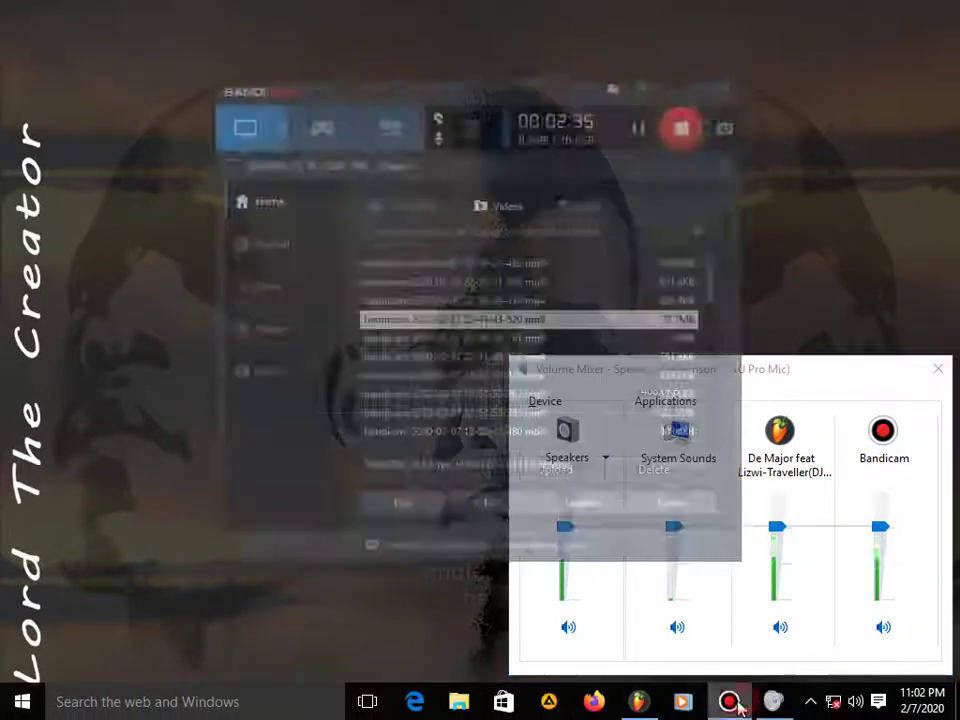
{"action": "left_click", "coordinate": [681, 17]}
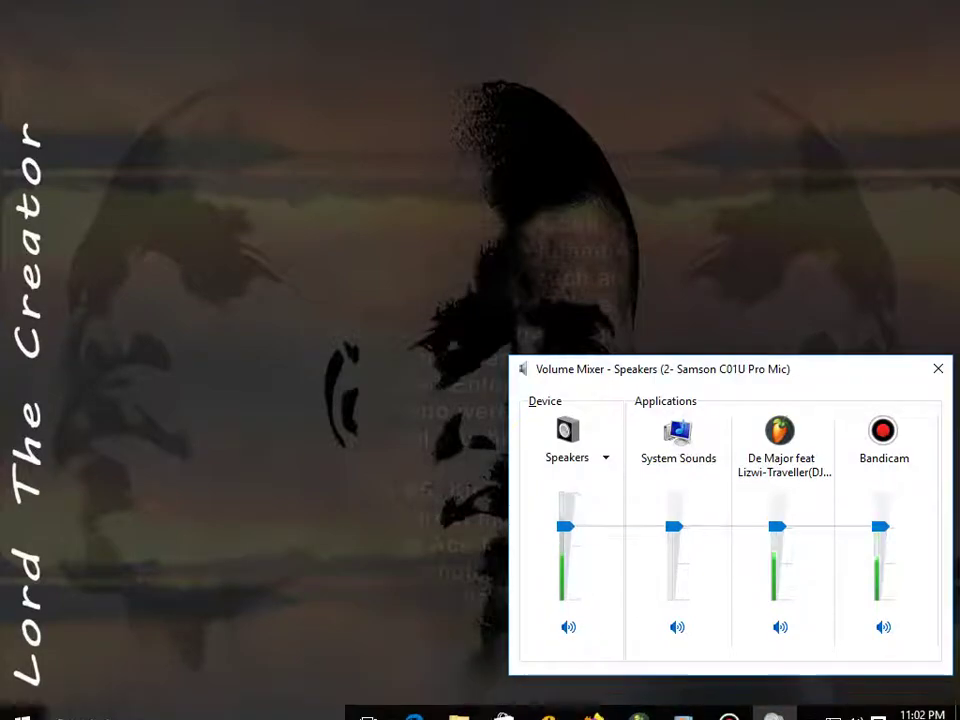
{"action": "left_click", "coordinate": [640, 709]}
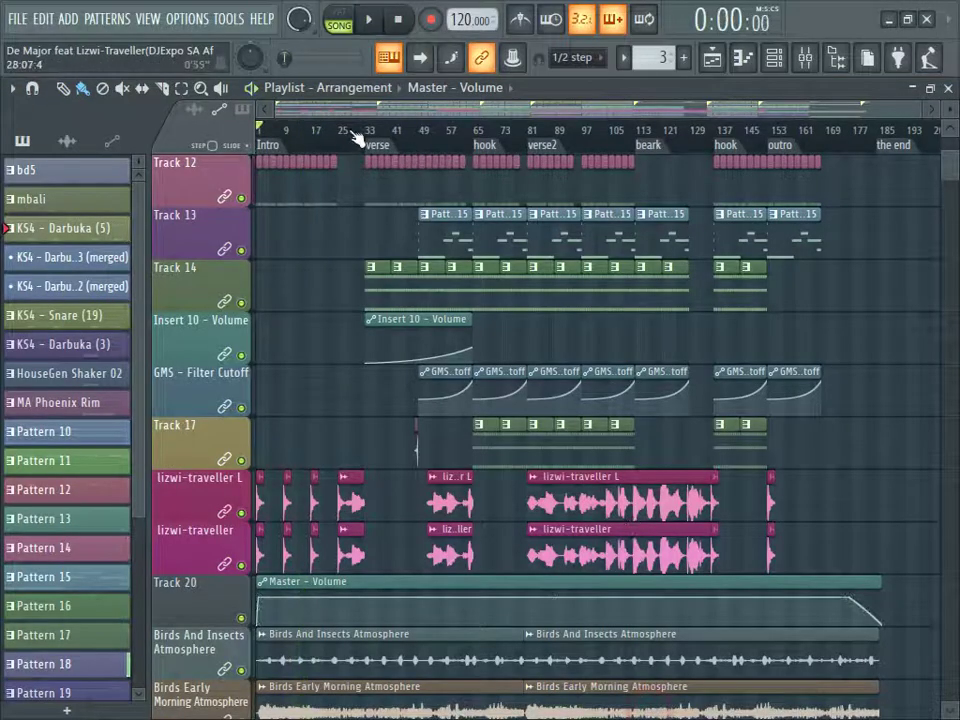
Step: Examine the arrangement from intro to the end across the playlist tracks, down to the empty ones
{"action": "scroll", "coordinate": [365, 120], "scroll_direction": "up", "scroll_amount": 5}
{"action": "left_click_drag", "start_coordinate": [378, 120], "coordinate": [343, 124]}
{"action": "scroll", "coordinate": [422, 138], "scroll_direction": "down", "scroll_amount": 3}
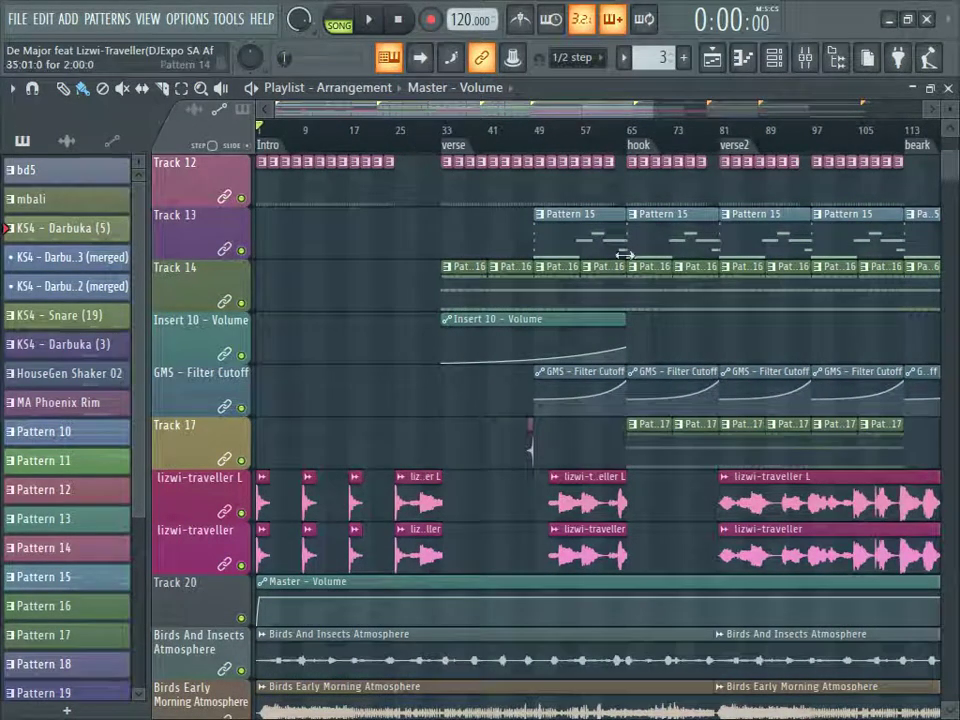
{"action": "scroll", "coordinate": [545, 148], "scroll_direction": "up", "scroll_amount": 3}
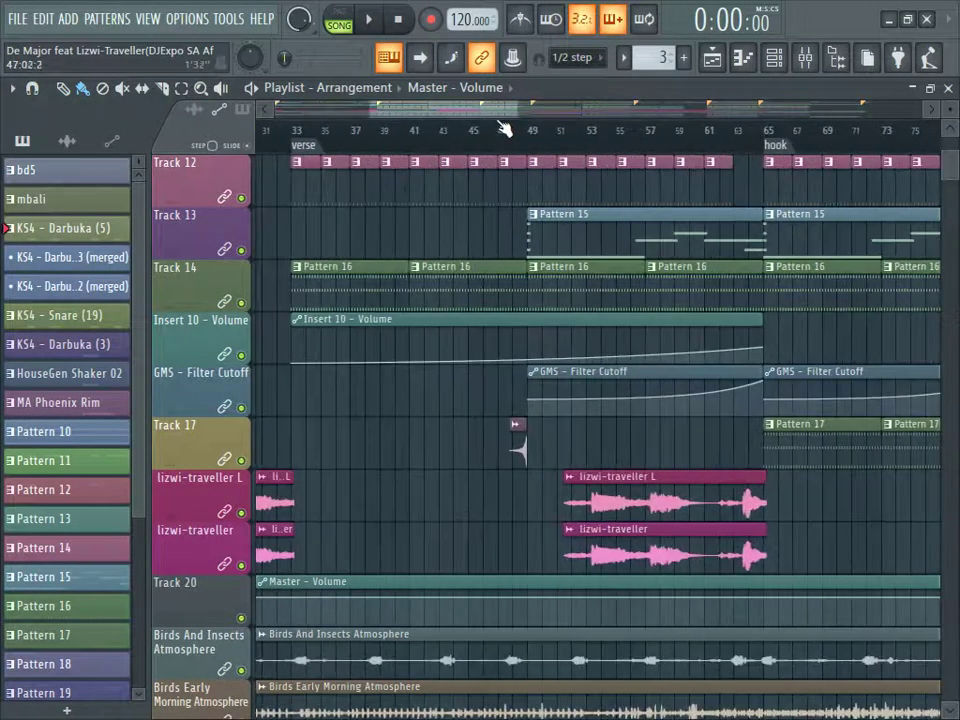
{"action": "left_click_drag", "start_coordinate": [489, 111], "coordinate": [531, 118]}
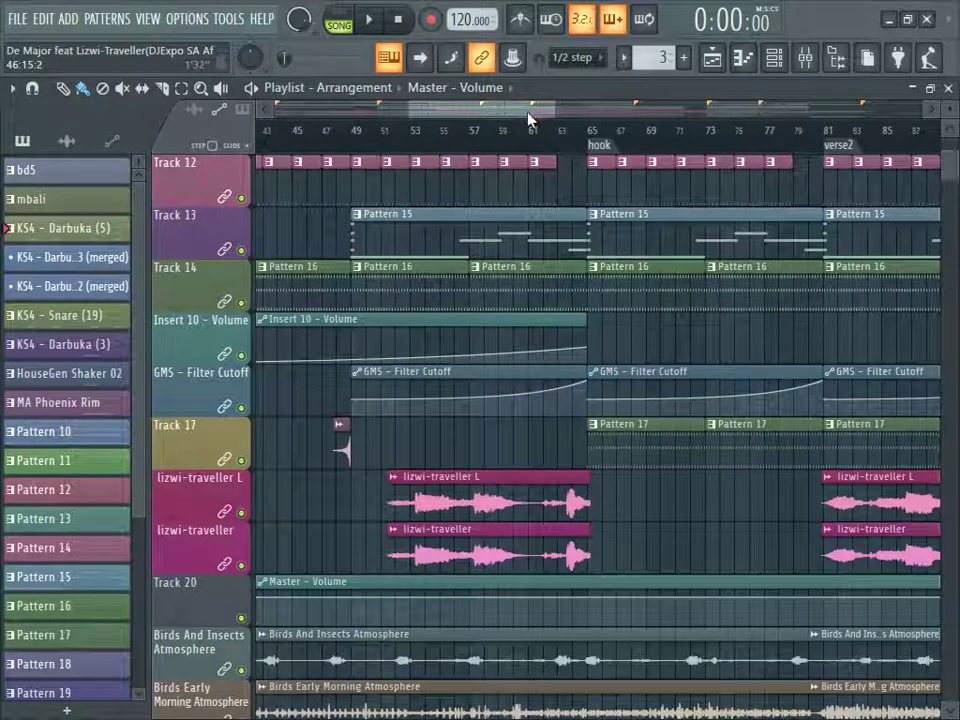
{"action": "scroll", "coordinate": [517, 142], "scroll_direction": "down", "scroll_amount": 3}
{"action": "scroll", "coordinate": [517, 142], "scroll_direction": "down", "scroll_amount": 2}
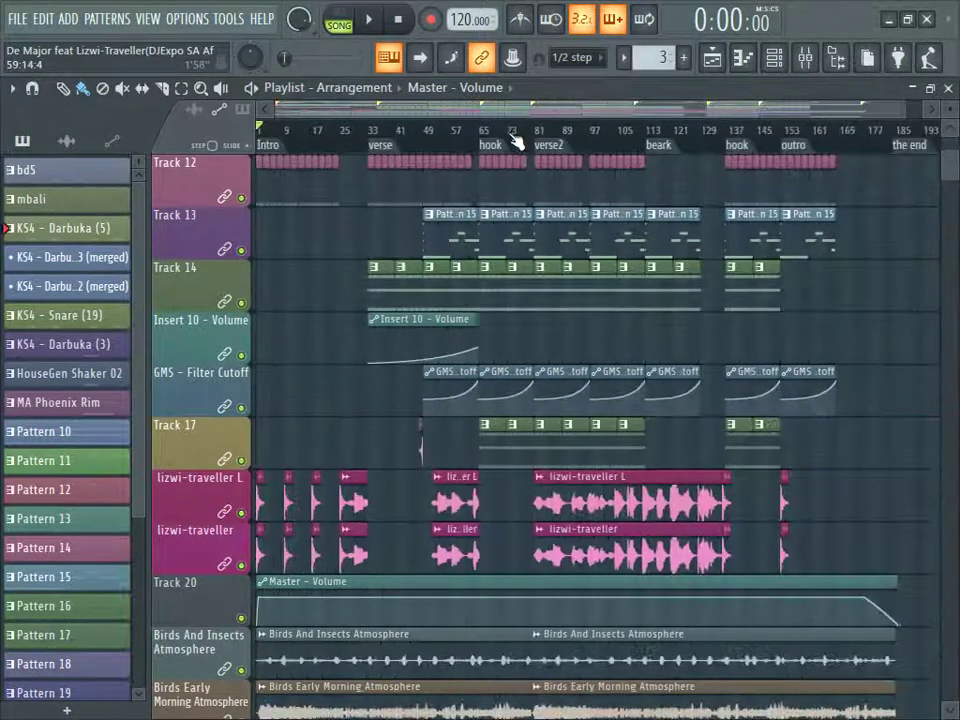
{"action": "scroll", "coordinate": [407, 381], "scroll_direction": "down", "scroll_amount": 6}
{"action": "scroll", "coordinate": [407, 381], "scroll_direction": "down", "scroll_amount": 9}
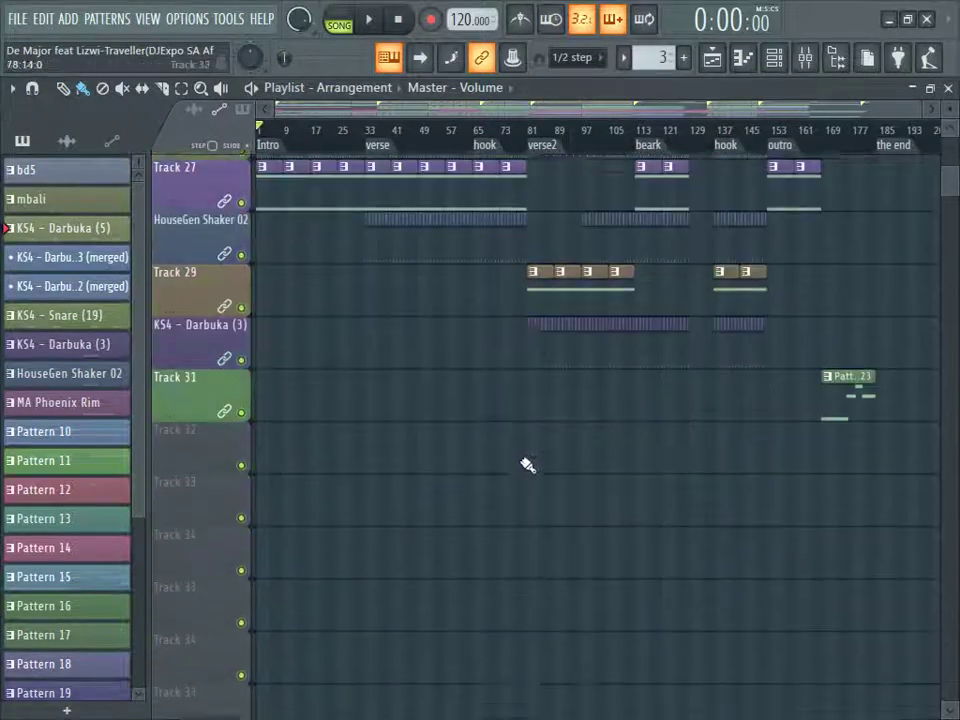
Step: Place the full lizwi-traveller audio clip on the empty Track 34 and solo that track
{"action": "scroll", "coordinate": [60, 480], "scroll_direction": "down", "scroll_amount": 3}
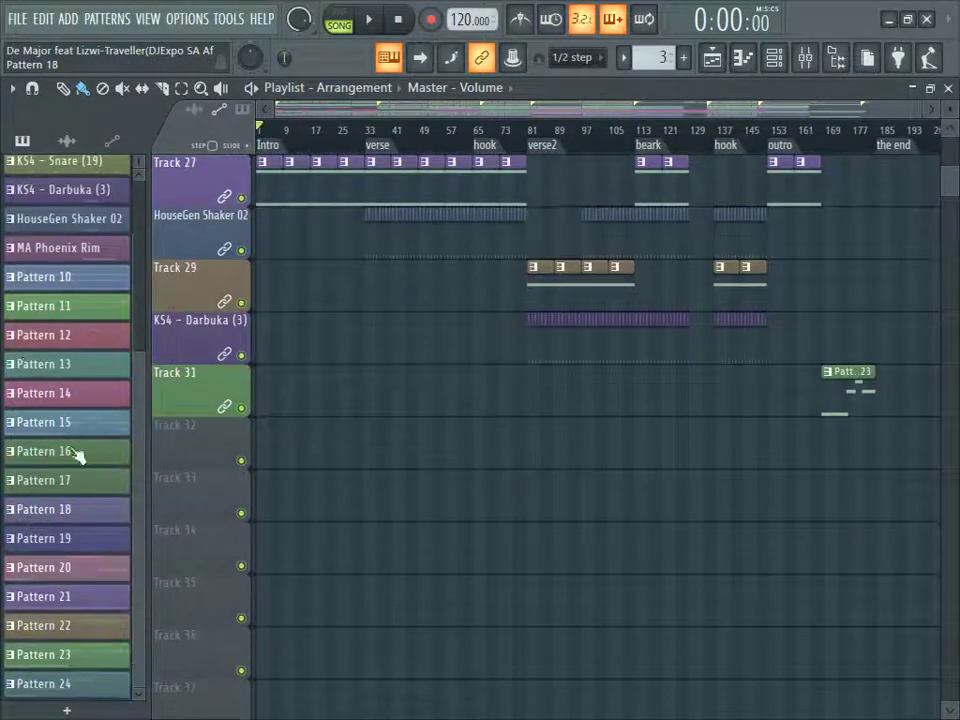
{"action": "left_click", "coordinate": [67, 140]}
{"action": "left_click_drag", "start_coordinate": [72, 432], "coordinate": [295, 555]}
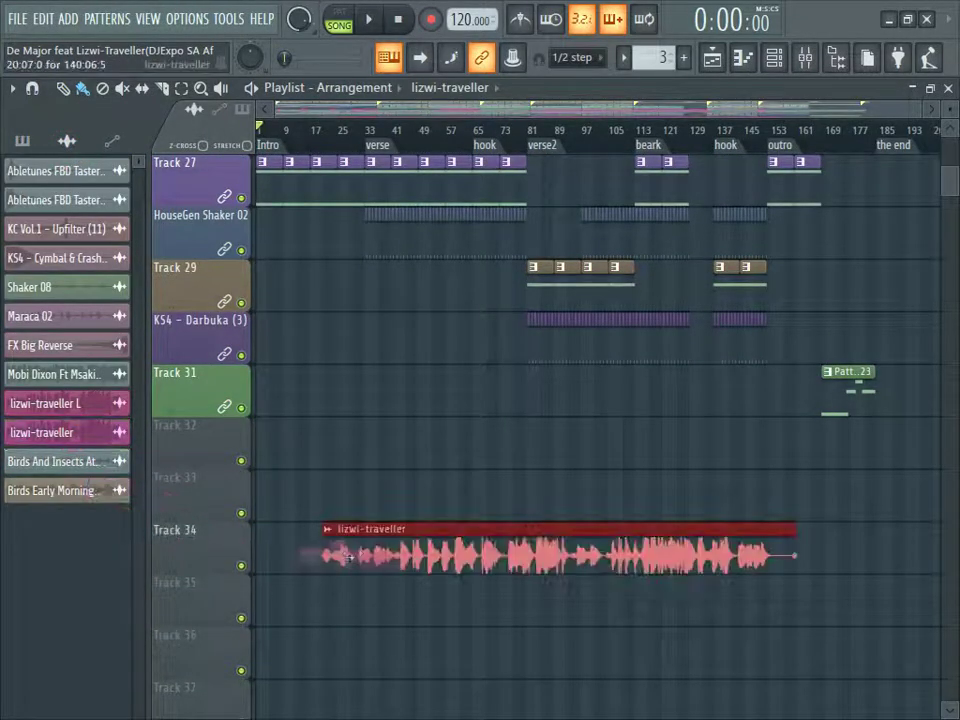
{"action": "right_click", "coordinate": [241, 565]}
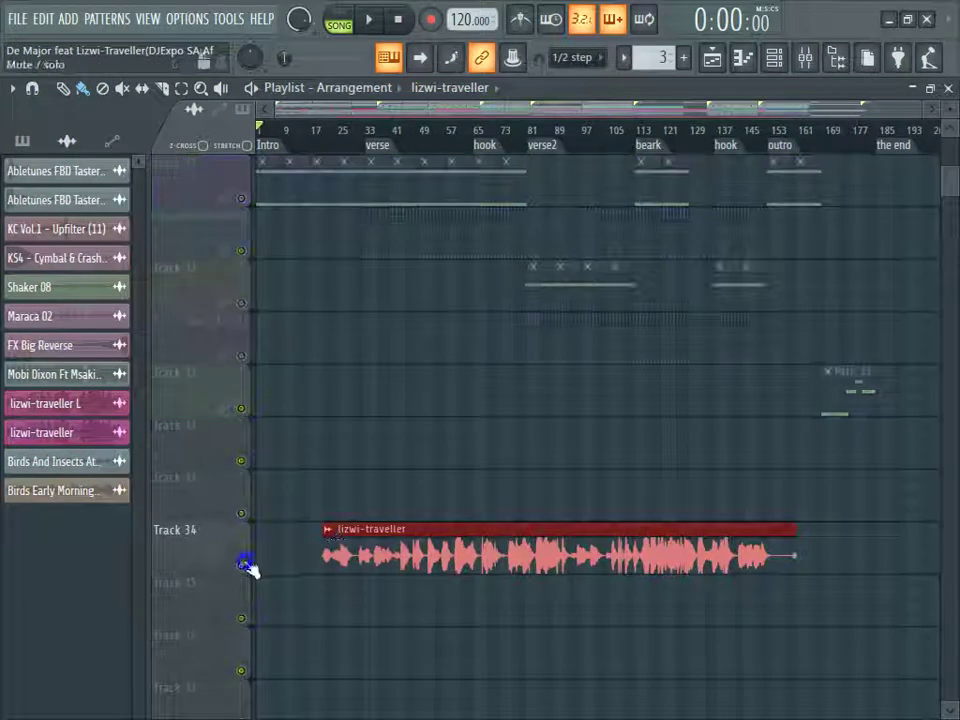
Step: Play the soloed vocal from about bar 59 and reset the panning of the lizwi-traveller R mixer track to centre
{"action": "left_click", "coordinate": [339, 130]}
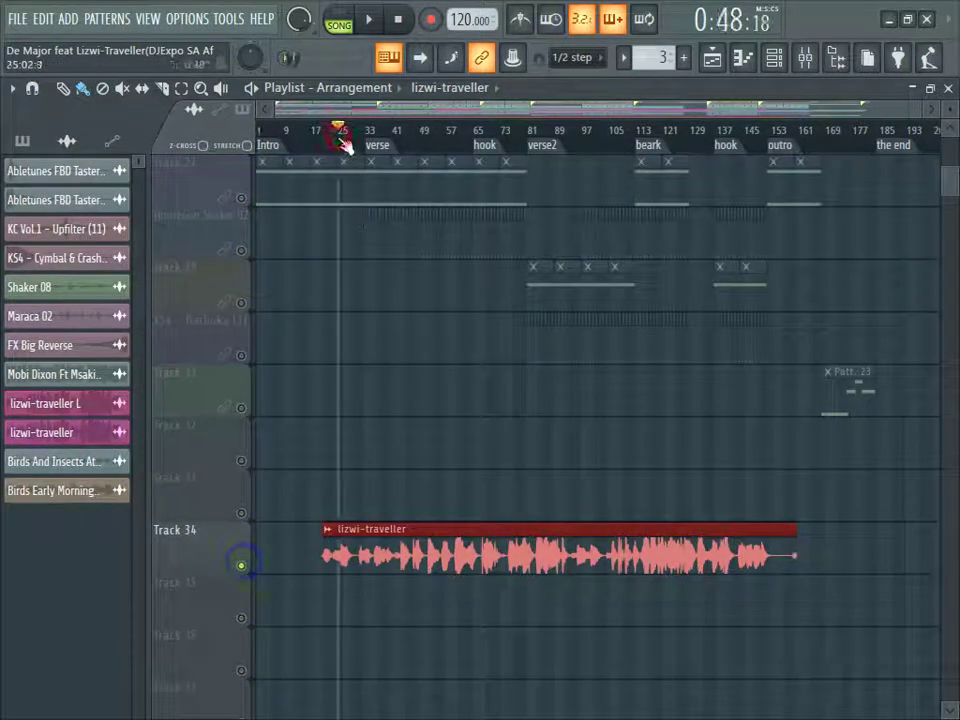
{"action": "left_click", "coordinate": [455, 131]}
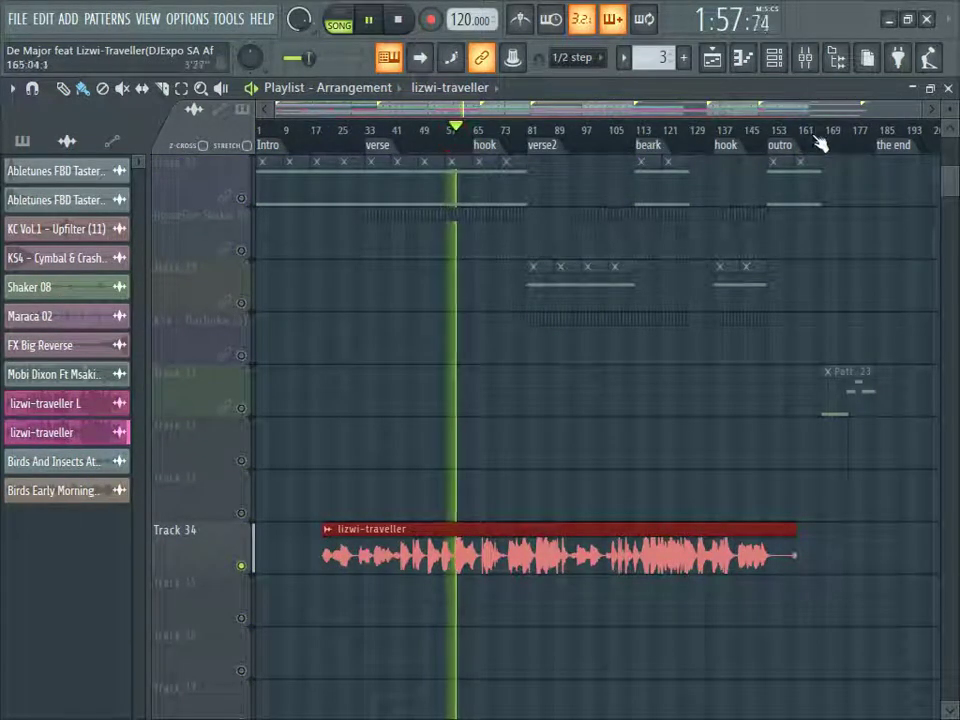
{"action": "left_click", "coordinate": [805, 57]}
{"action": "scroll", "coordinate": [578, 303], "scroll_direction": "right", "scroll_amount": 6}
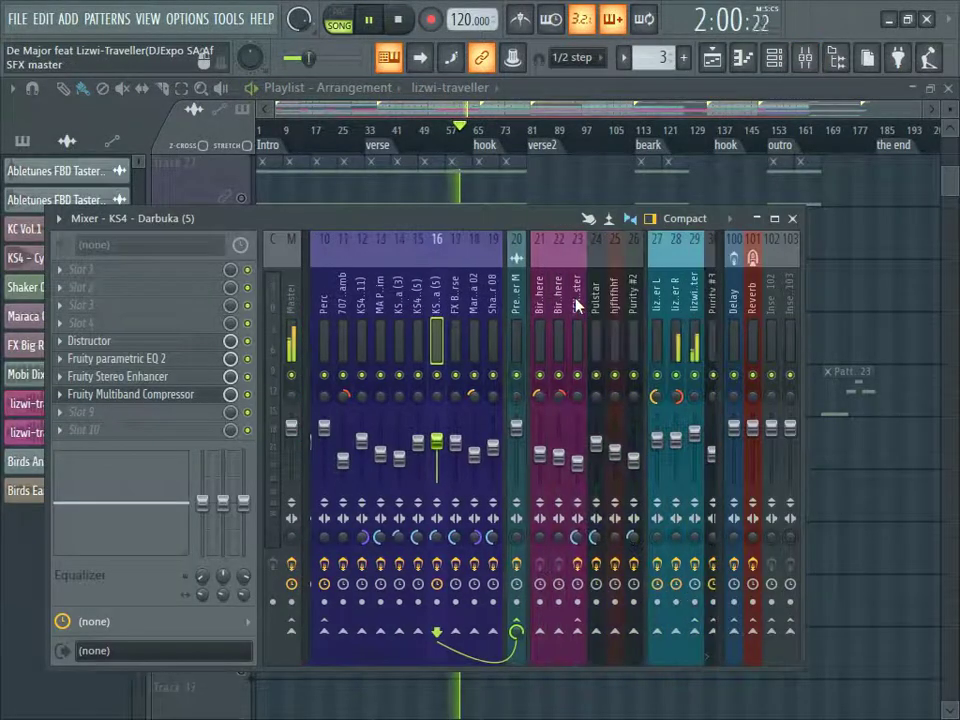
{"action": "left_click", "coordinate": [566, 306]}
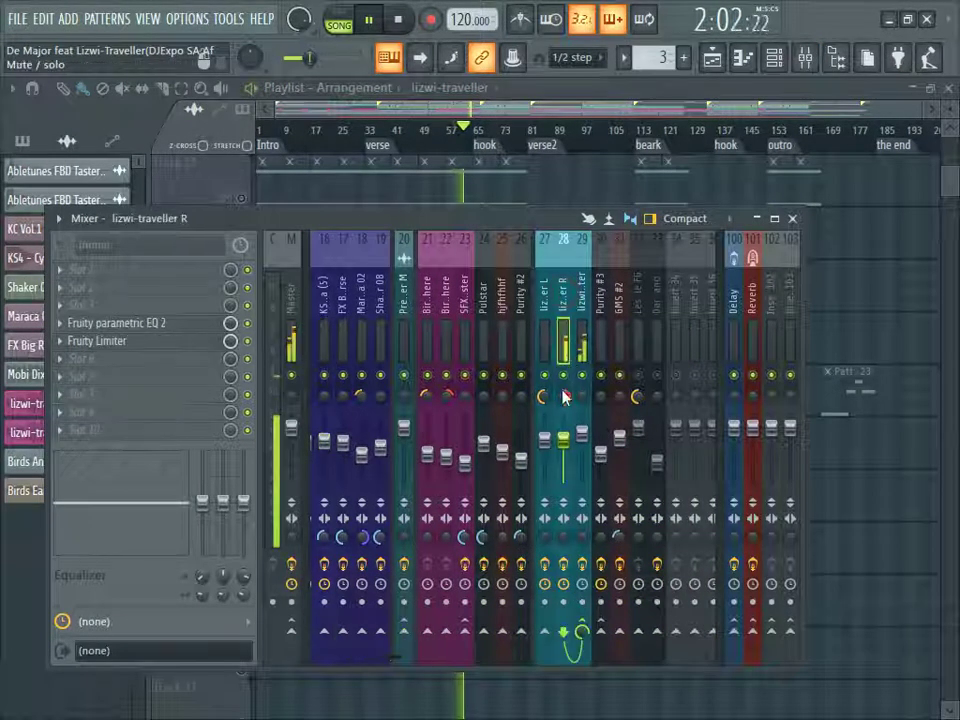
{"action": "right_click", "coordinate": [563, 396]}
{"action": "left_click", "coordinate": [580, 404]}
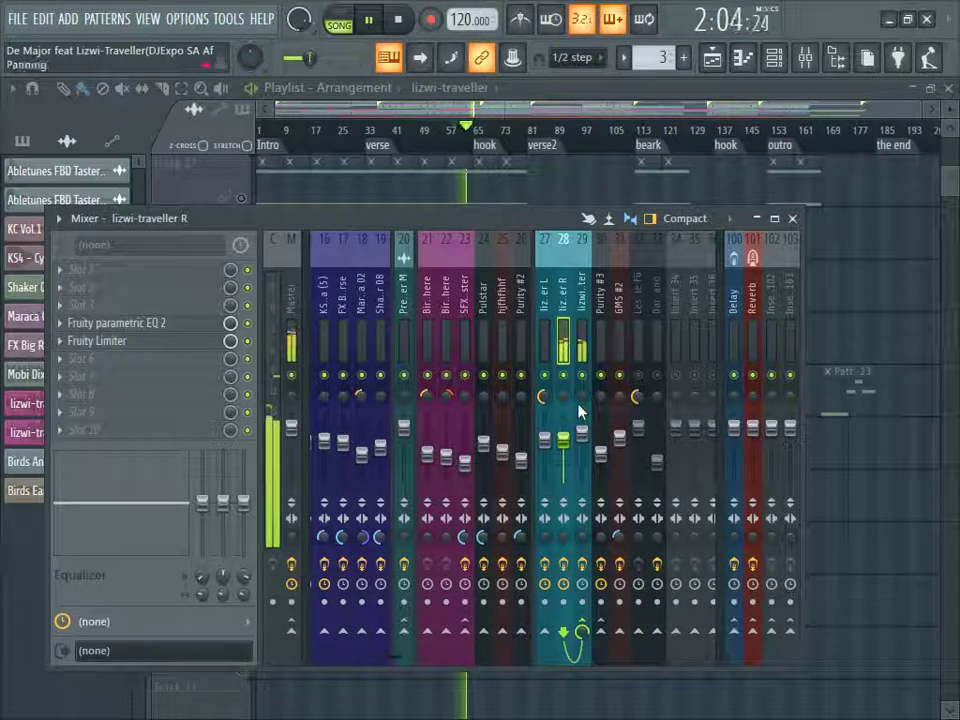
Step: Stop playback and delete the lizwi-traveller clip from Track 34
{"action": "left_click", "coordinate": [521, 246]}
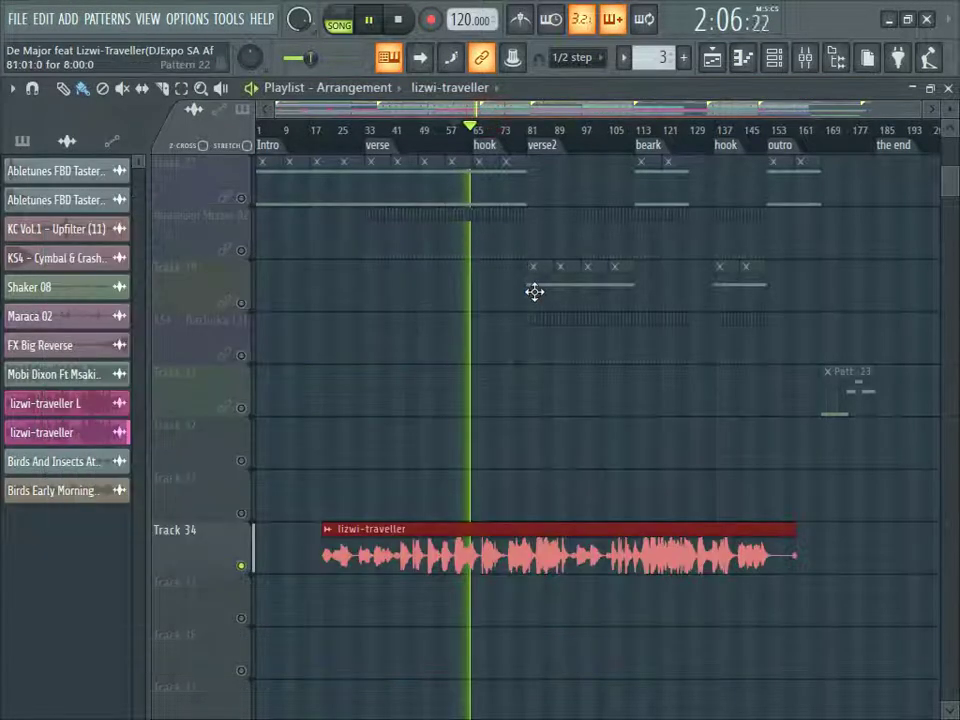
{"action": "key", "text": "space"}
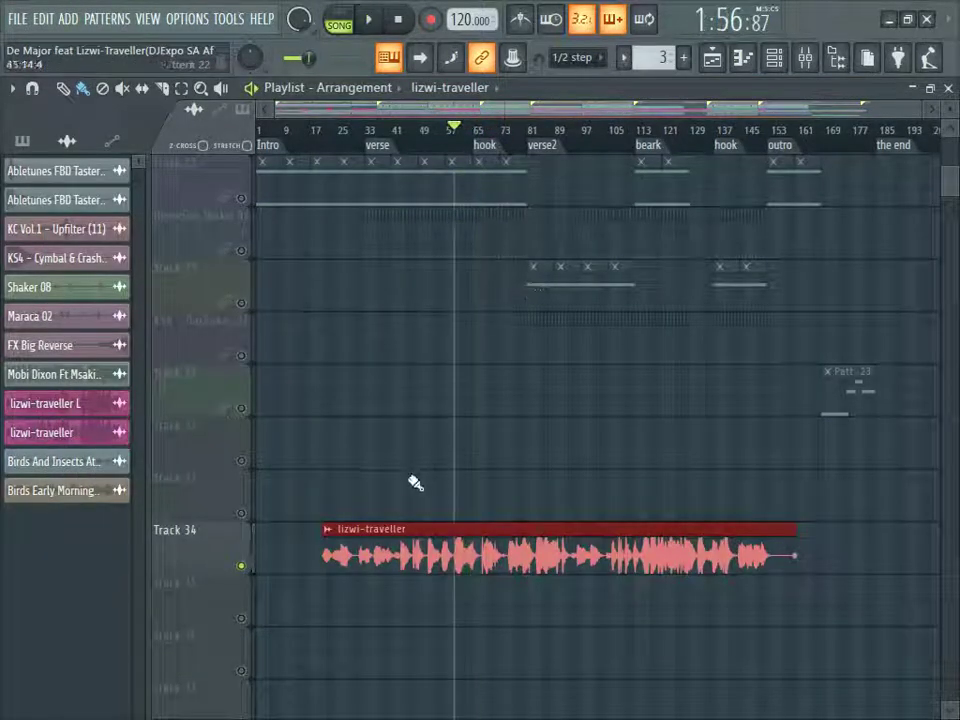
{"action": "right_click", "coordinate": [364, 566]}
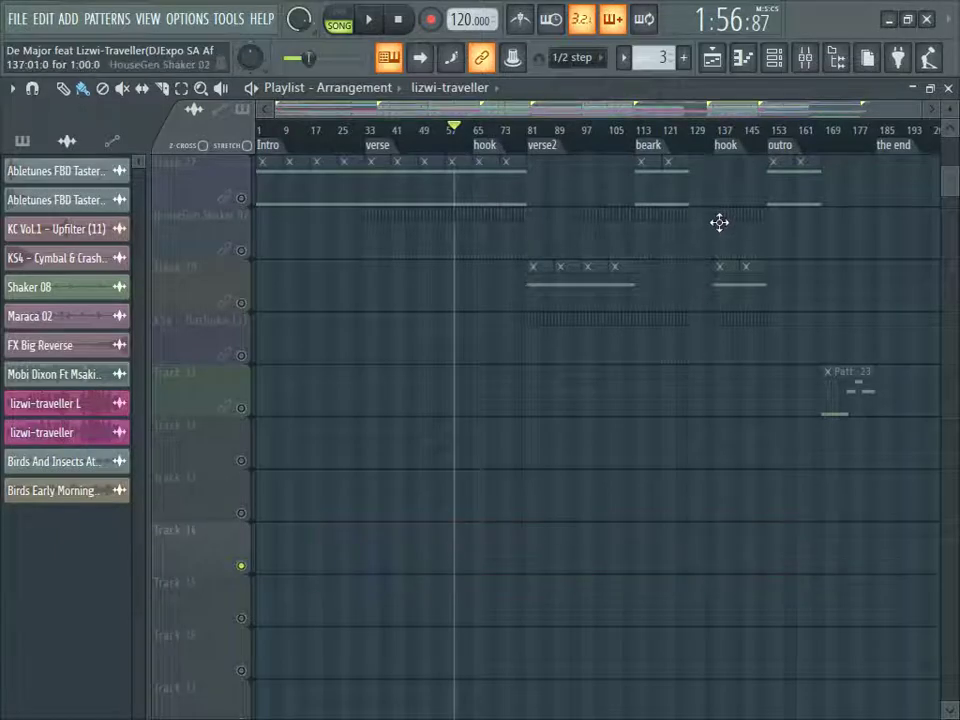
Step: Check the vocal panning in the mixer and unmute the lizwi-traveller L and lizwi-traveller playlist tracks
{"action": "left_click", "coordinate": [805, 58]}
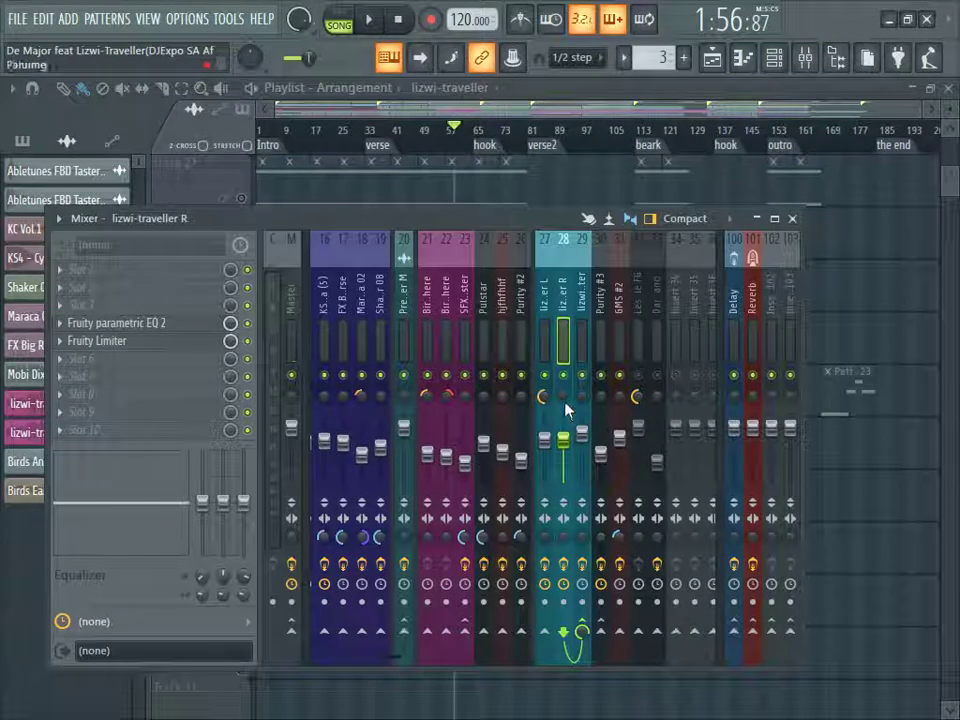
{"action": "left_click", "coordinate": [482, 128]}
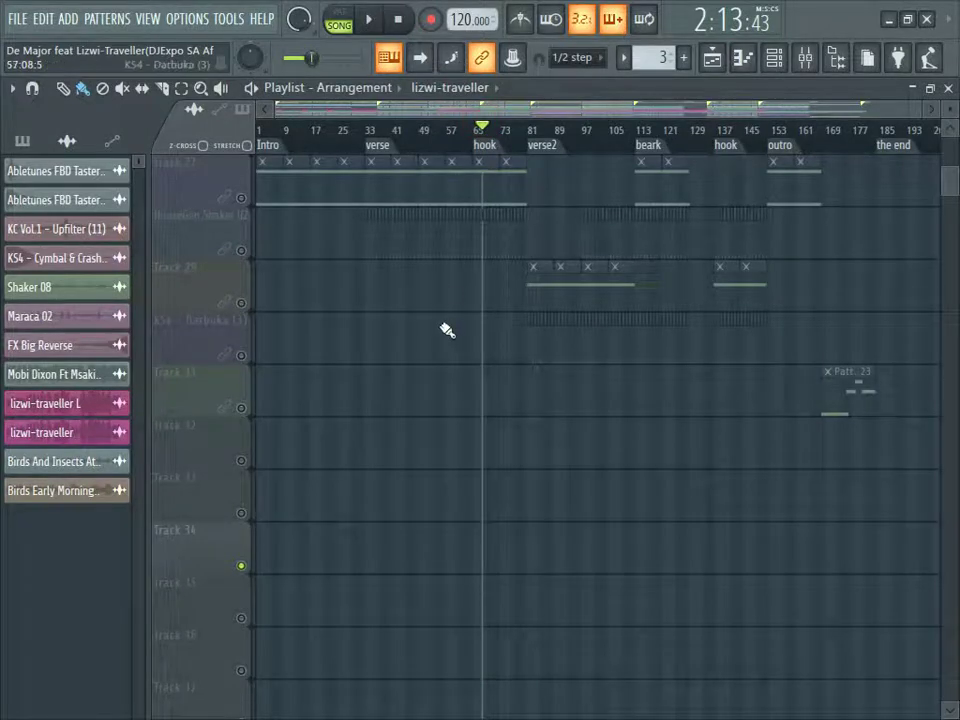
{"action": "scroll", "coordinate": [440, 325], "scroll_direction": "up", "scroll_amount": 8}
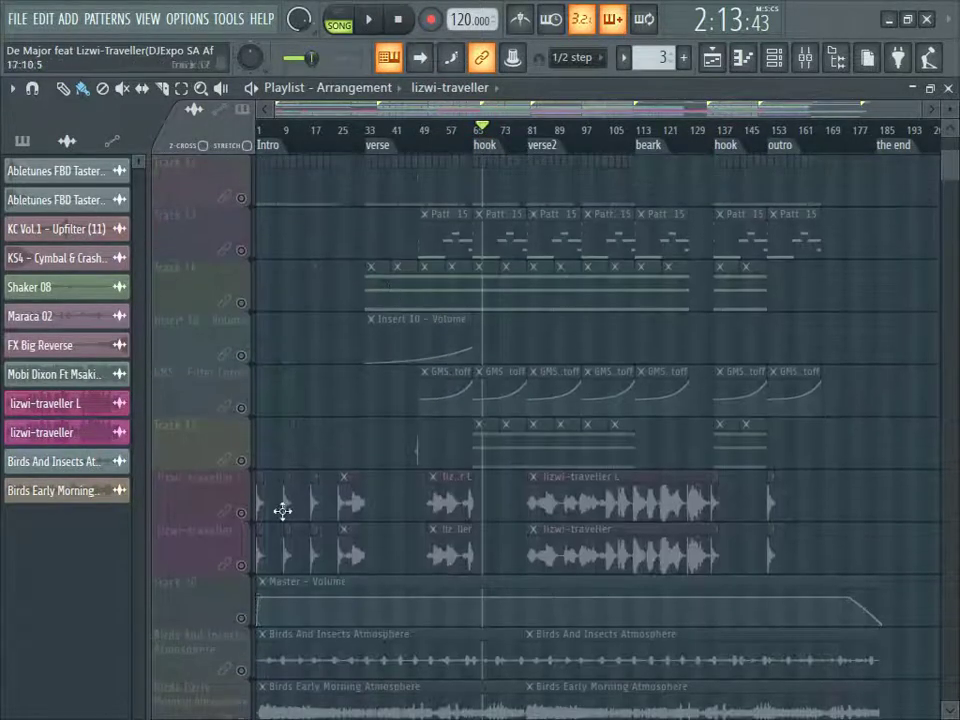
{"action": "left_click", "coordinate": [240, 565]}
{"action": "left_click", "coordinate": [240, 512]}
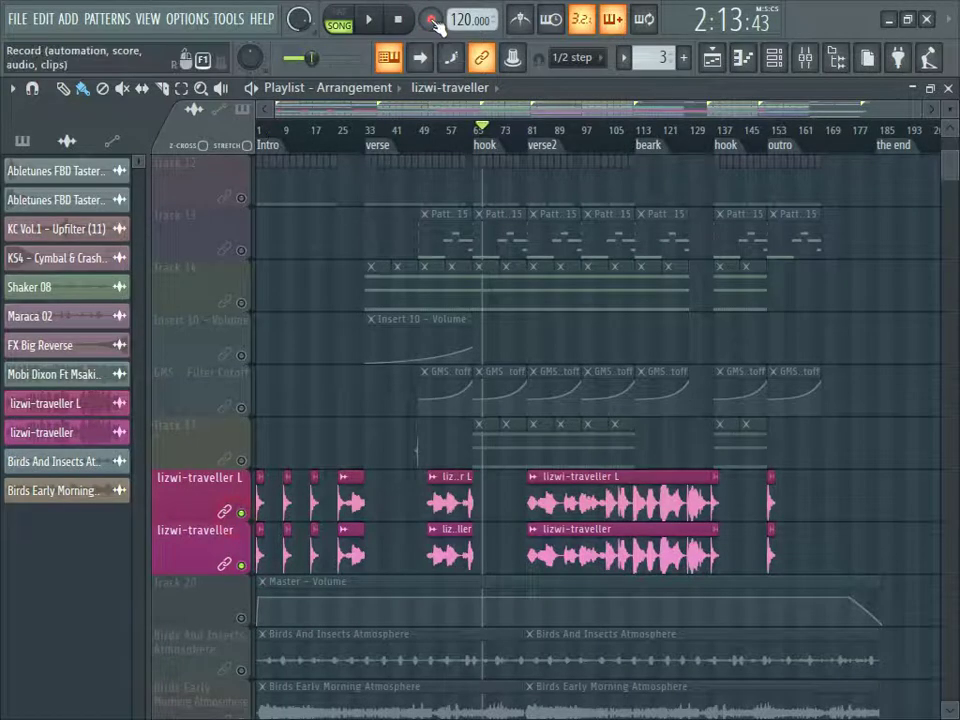
Step: Listen to the two lizwi-traveller vocal tracks on their own from the start of the song
{"action": "left_click", "coordinate": [397, 19]}
{"action": "key", "text": "space"}
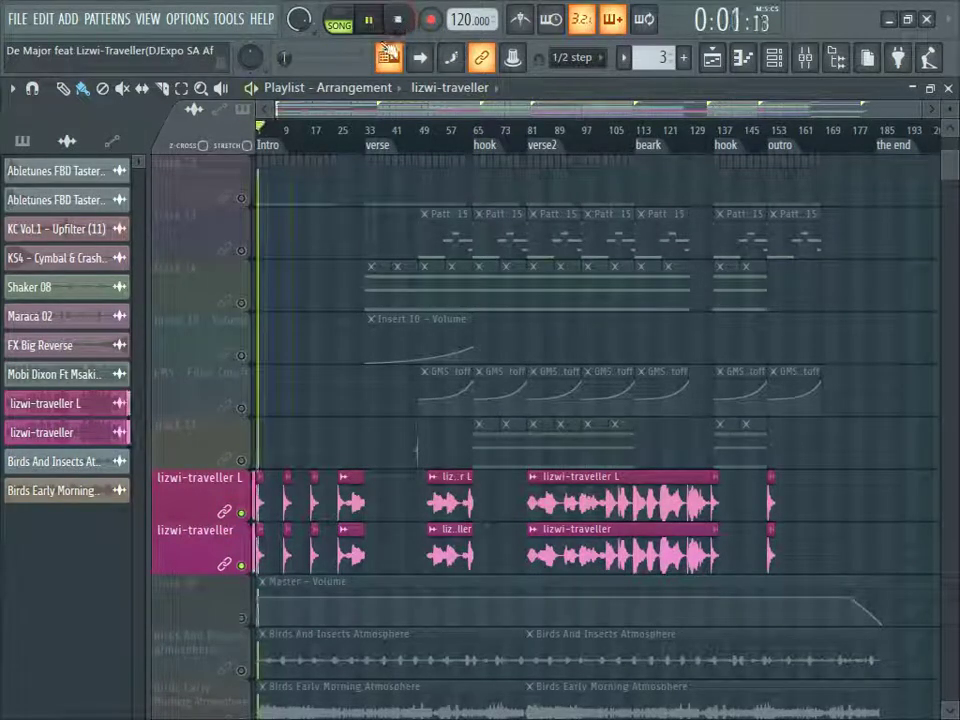
{"action": "left_click_drag", "start_coordinate": [862, 108], "coordinate": [375, 110]}
{"action": "key", "text": "space"}
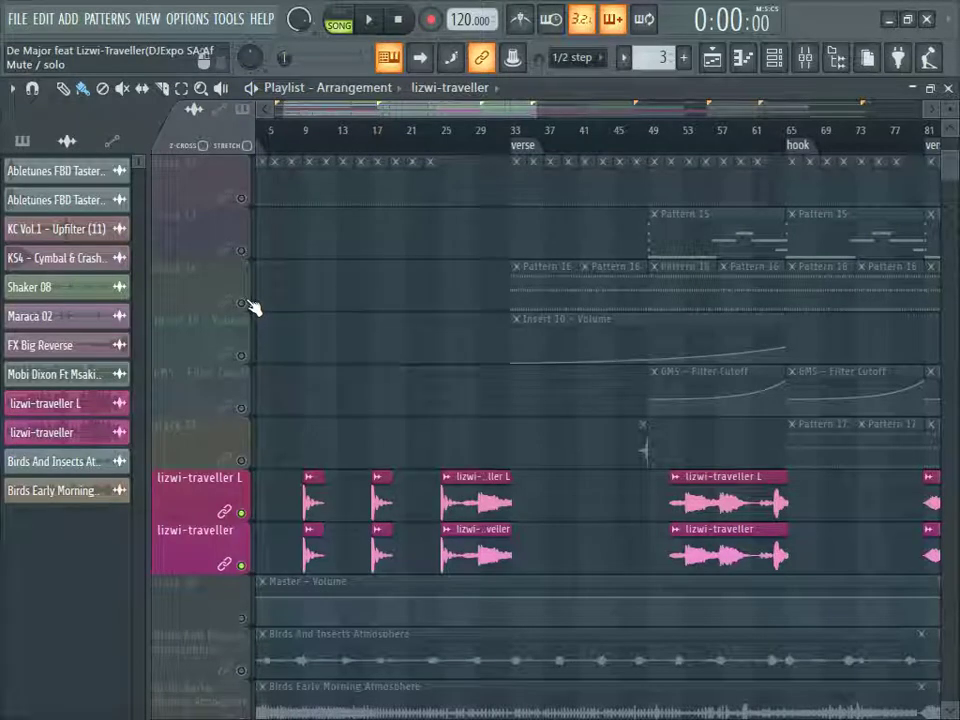
{"action": "left_click_drag", "start_coordinate": [300, 115], "coordinate": [262, 104]}
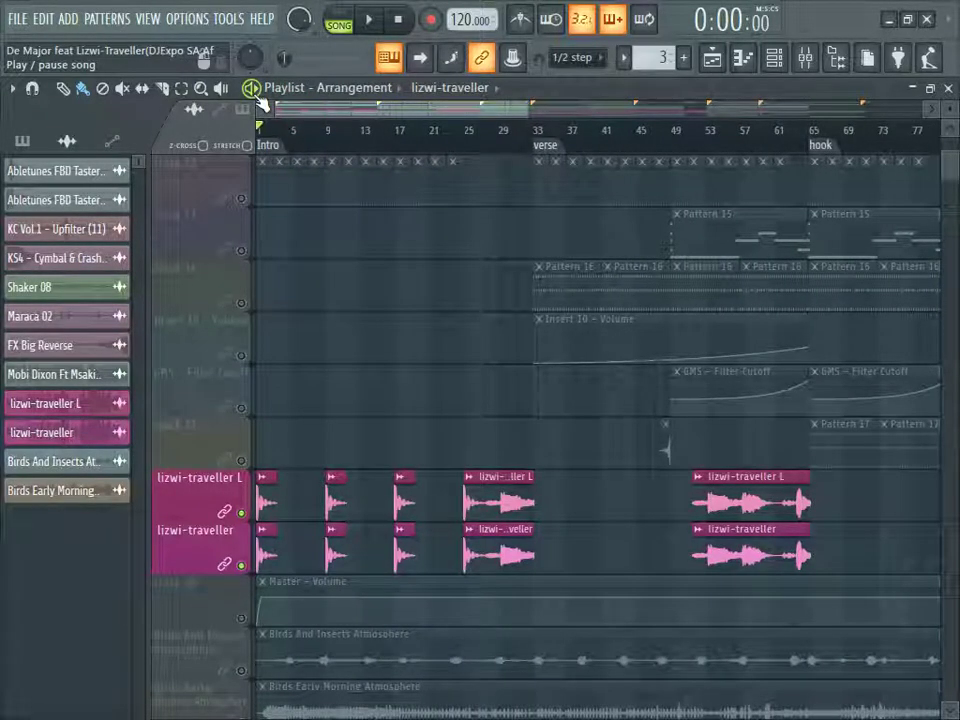
{"action": "key", "text": "space"}
{"action": "key", "text": "space"}
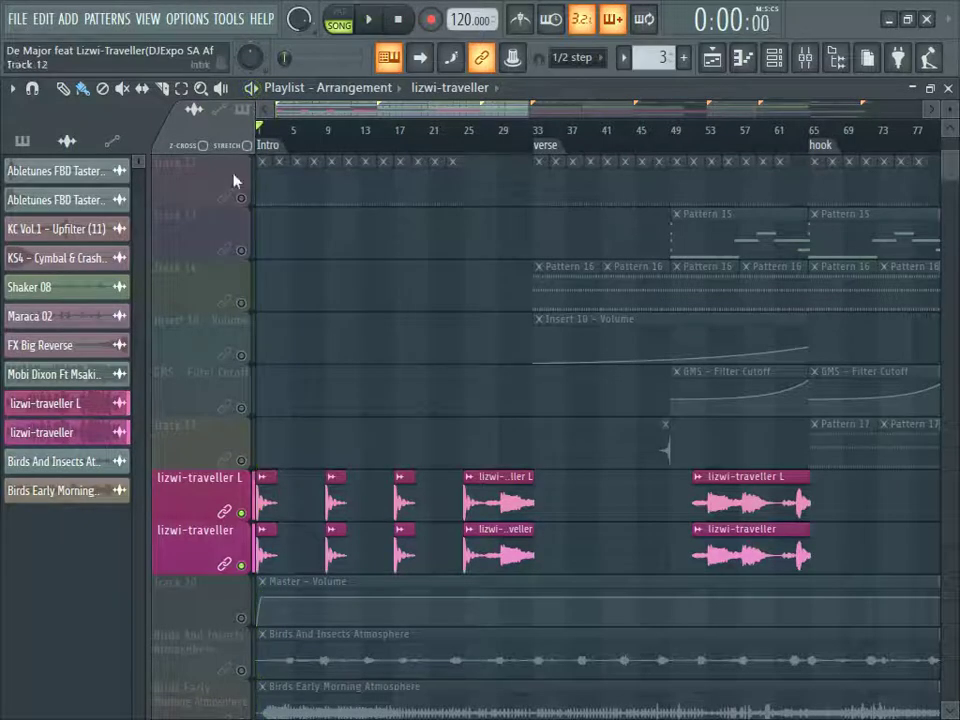
{"action": "scroll", "coordinate": [268, 142], "scroll_direction": "down", "scroll_amount": 2}
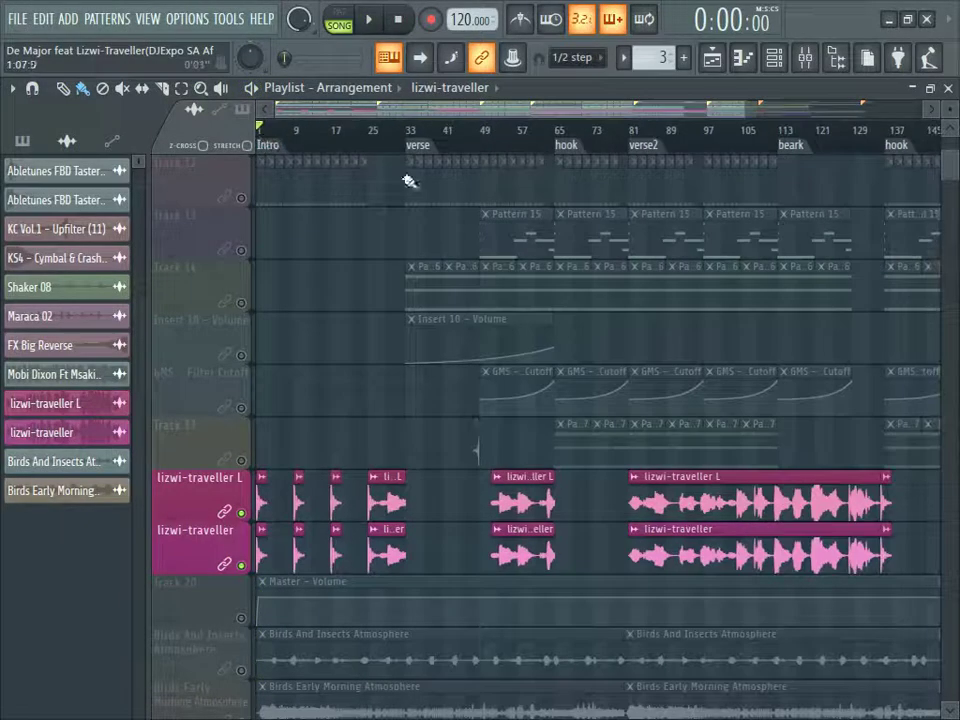
Step: Solo the lizwi-traveller L playlist track and audition it briefly from the verse2 marker at bar 81
{"action": "left_click", "coordinate": [636, 131]}
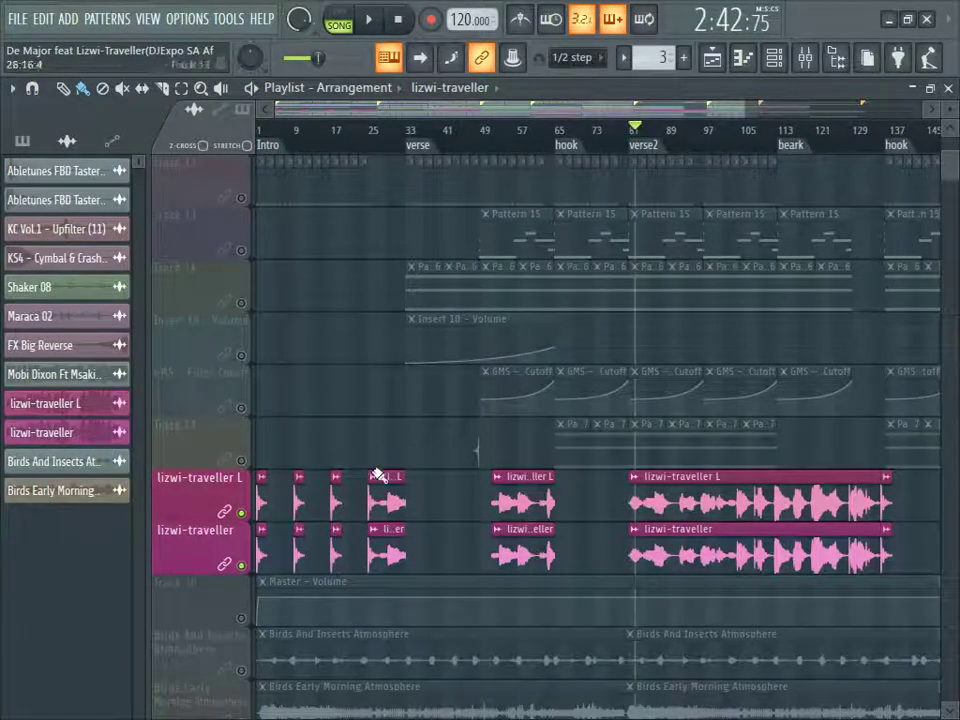
{"action": "right_click", "coordinate": [242, 513]}
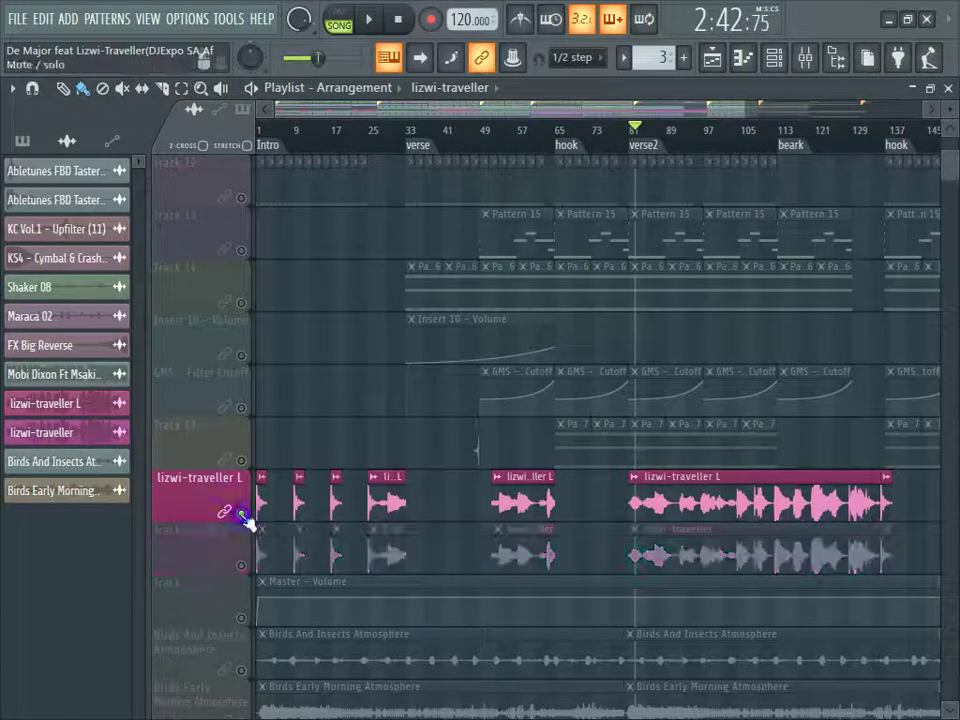
{"action": "key", "text": "space"}
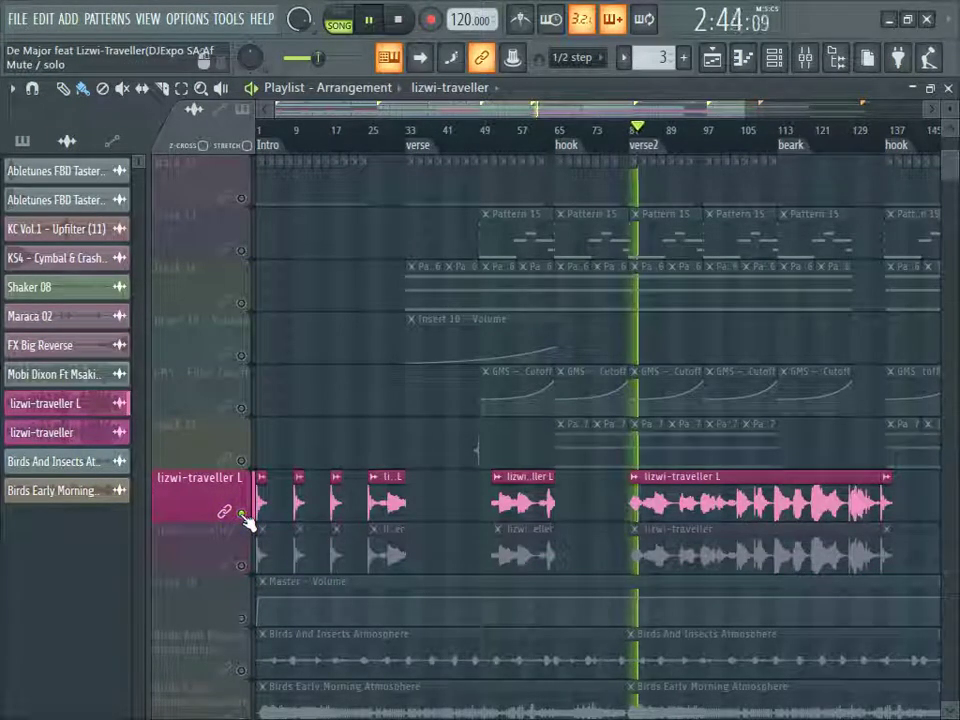
{"action": "key", "text": "space"}
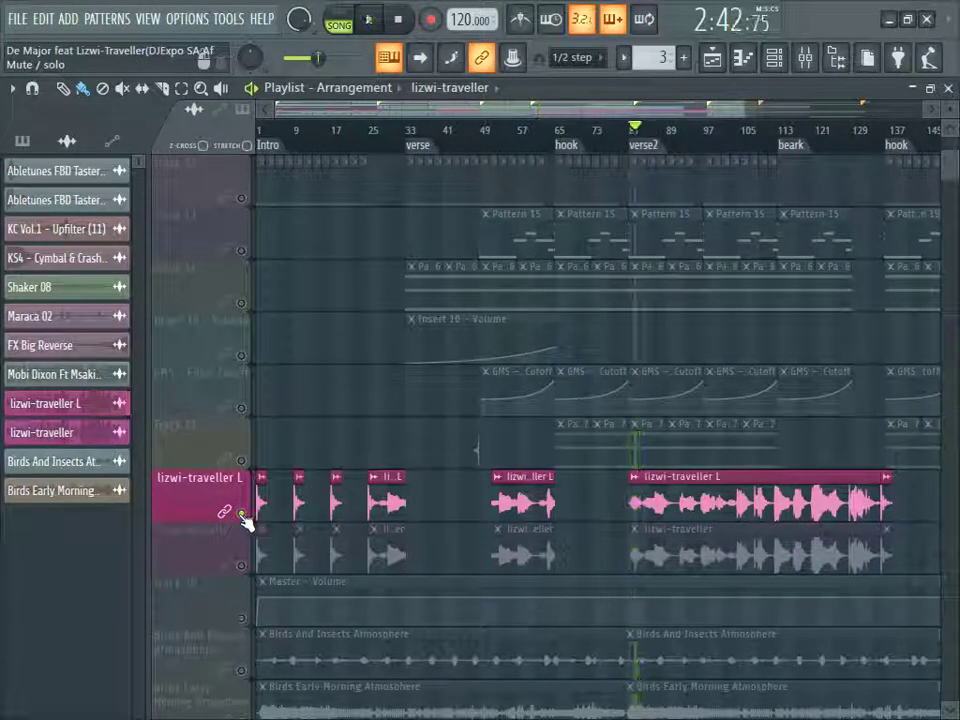
Step: Check the lizwi-traveller R mixer track, then unmute the lizwi-traveller playlist track, mute lizwi-traveller L and audition from bar 81
{"action": "left_click", "coordinate": [805, 62]}
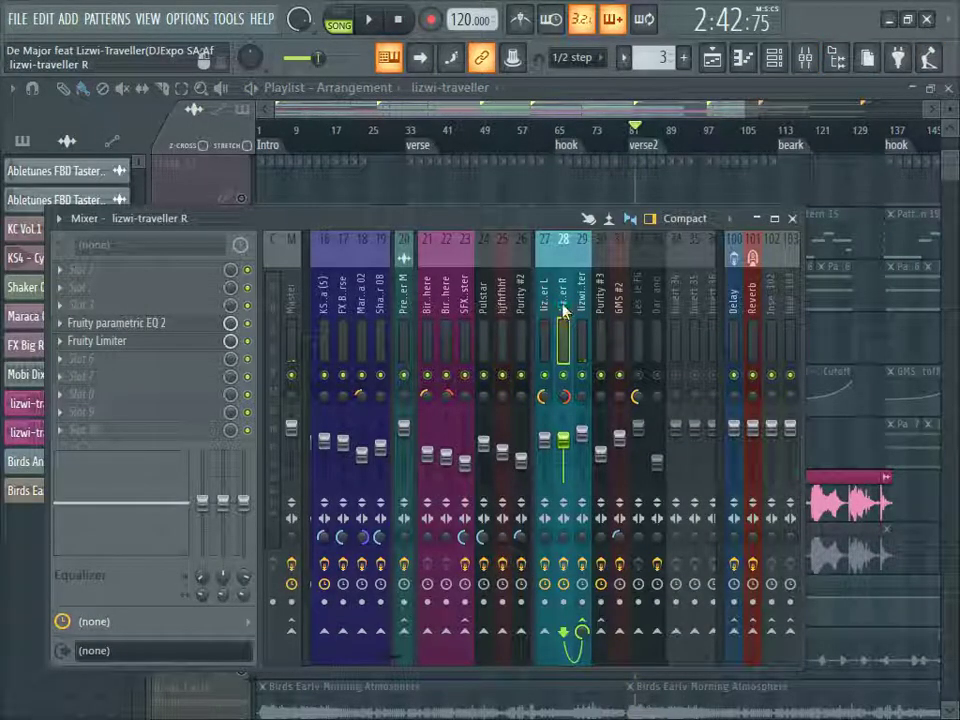
{"action": "key", "text": "F9"}
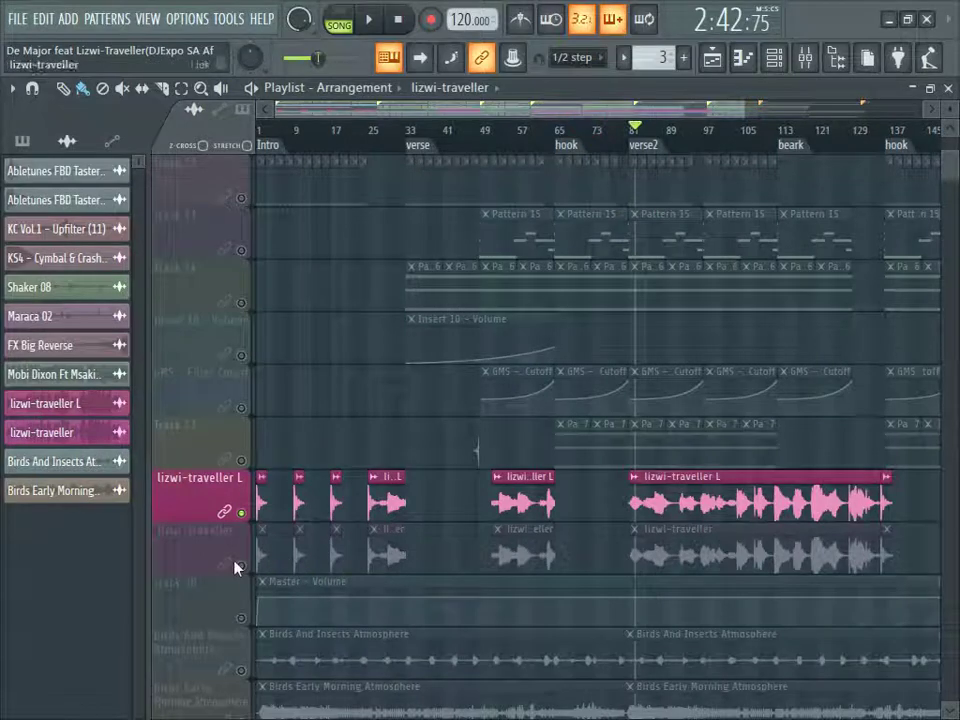
{"action": "left_click", "coordinate": [238, 566]}
{"action": "left_click", "coordinate": [241, 515]}
{"action": "key", "text": "space"}
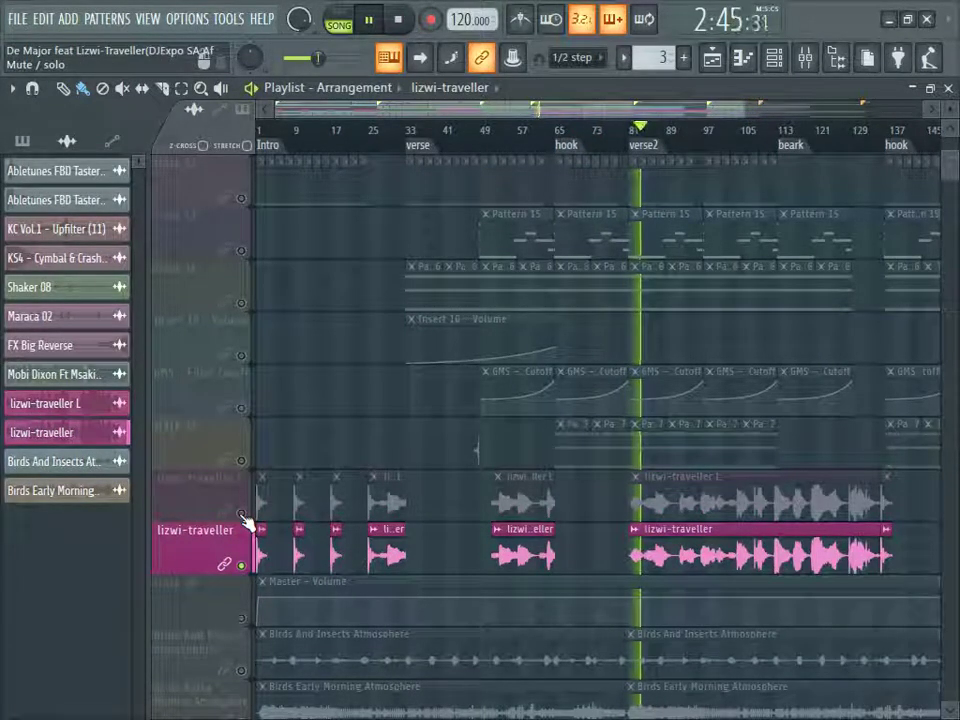
{"action": "key", "text": "space"}
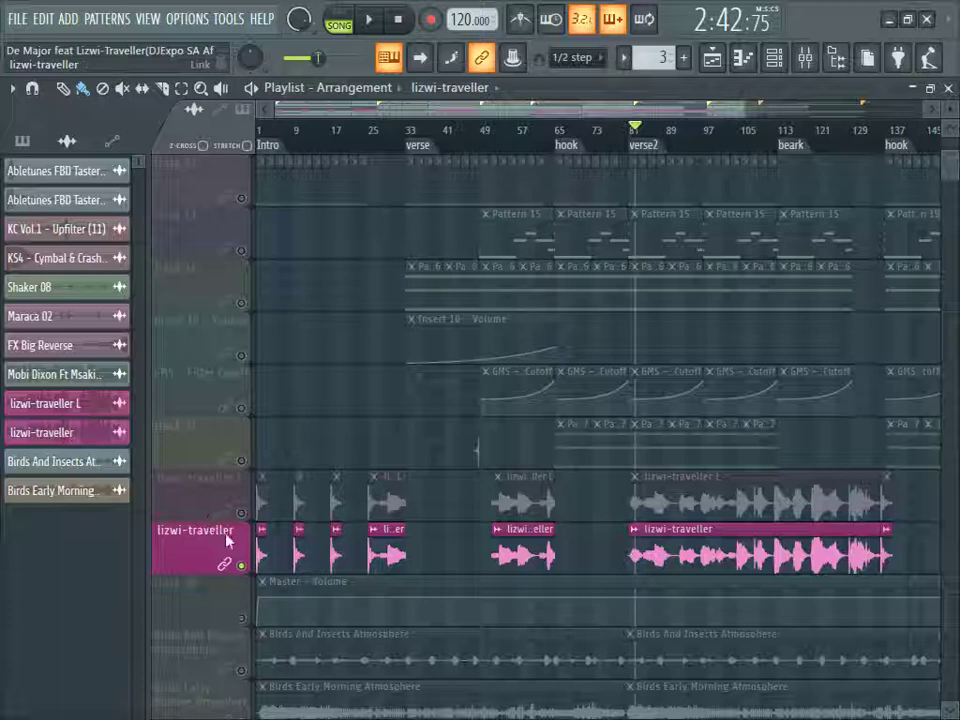
Step: Inspect the lizwi-traveller L, lizwi-traveller R and lizwi-traveller master tracks in the mixer for their panning, effects and routing
{"action": "left_click", "coordinate": [805, 57]}
{"action": "left_click", "coordinate": [546, 334]}
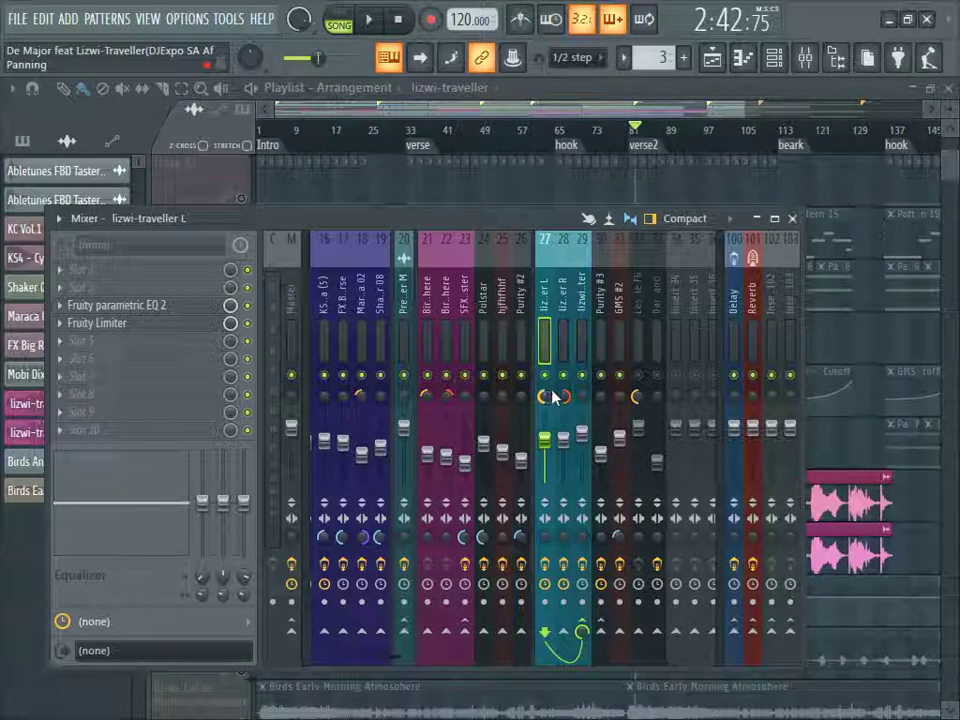
{"action": "left_click", "coordinate": [569, 300]}
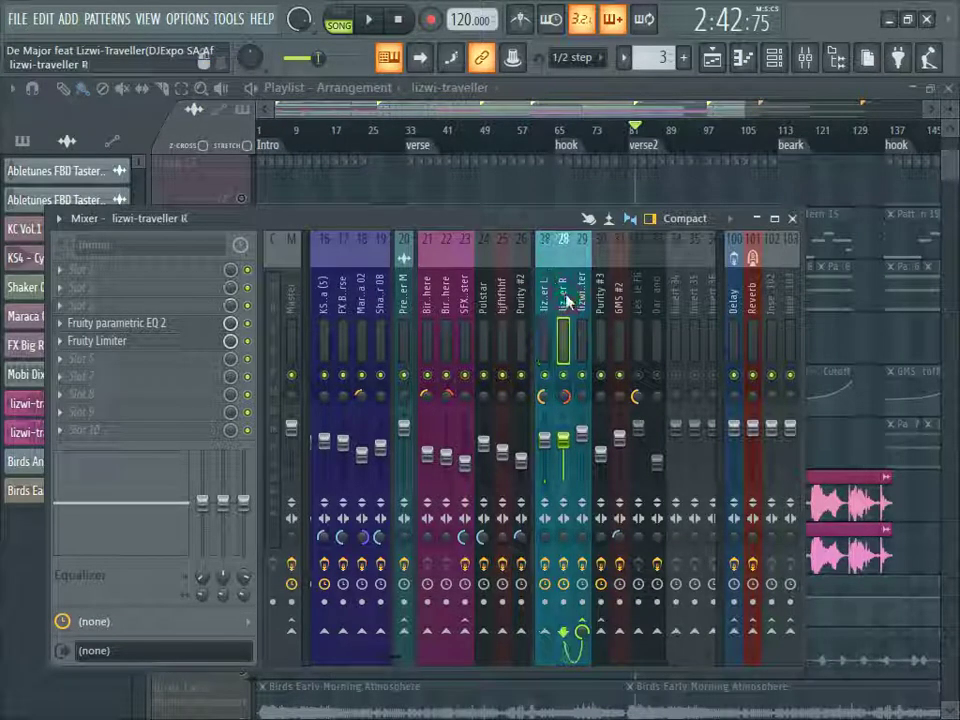
{"action": "left_click", "coordinate": [583, 300]}
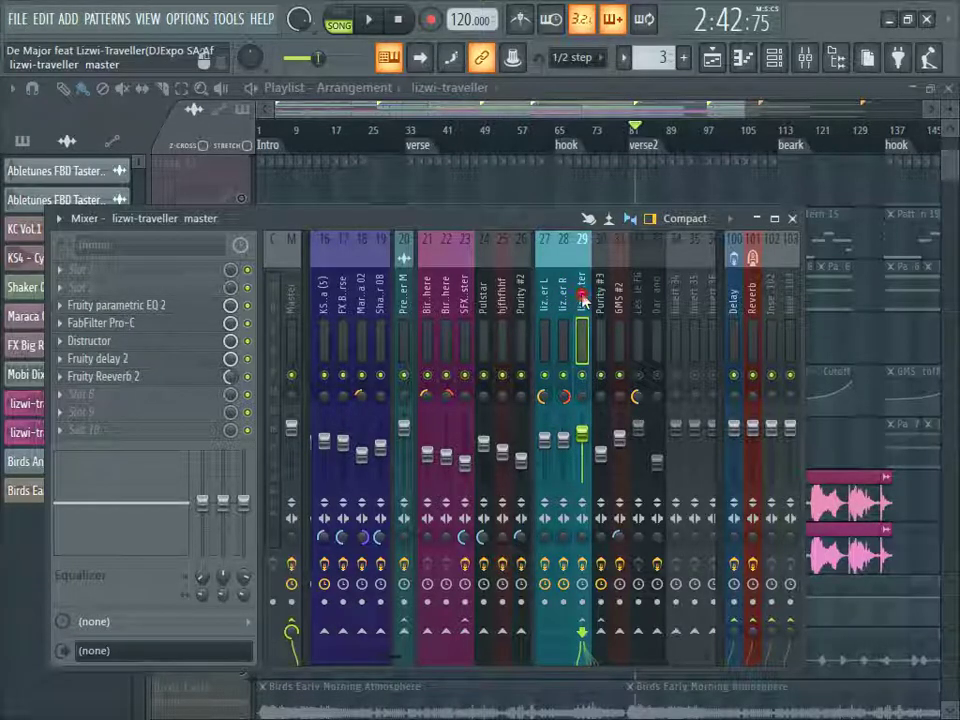
Step: Examine the Fruity parametric EQ 2 curve on the lizwi-traveller master track while playing the vocal, and close the plugin
{"action": "left_click", "coordinate": [105, 305]}
{"action": "left_click_drag", "start_coordinate": [107, 326], "coordinate": [252, 286]}
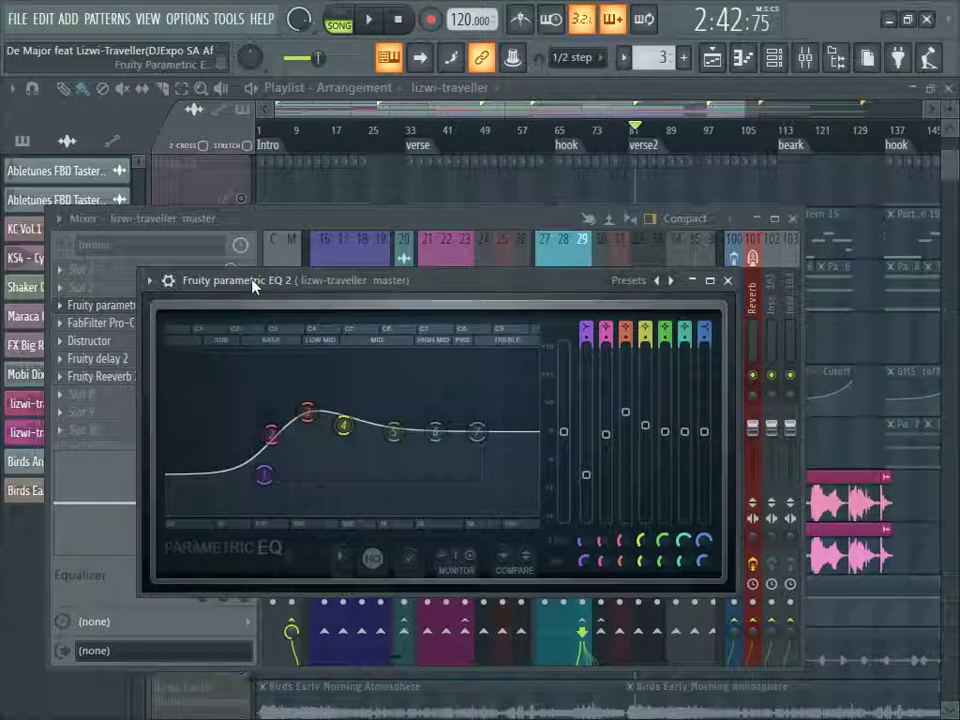
{"action": "key", "text": "space"}
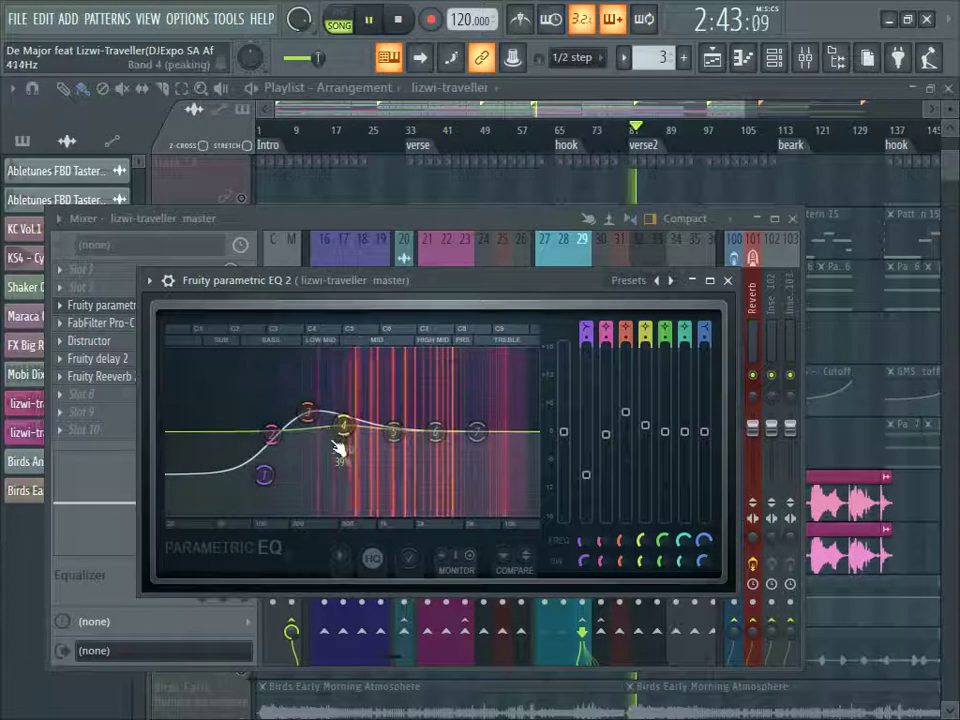
{"action": "key", "text": "space"}
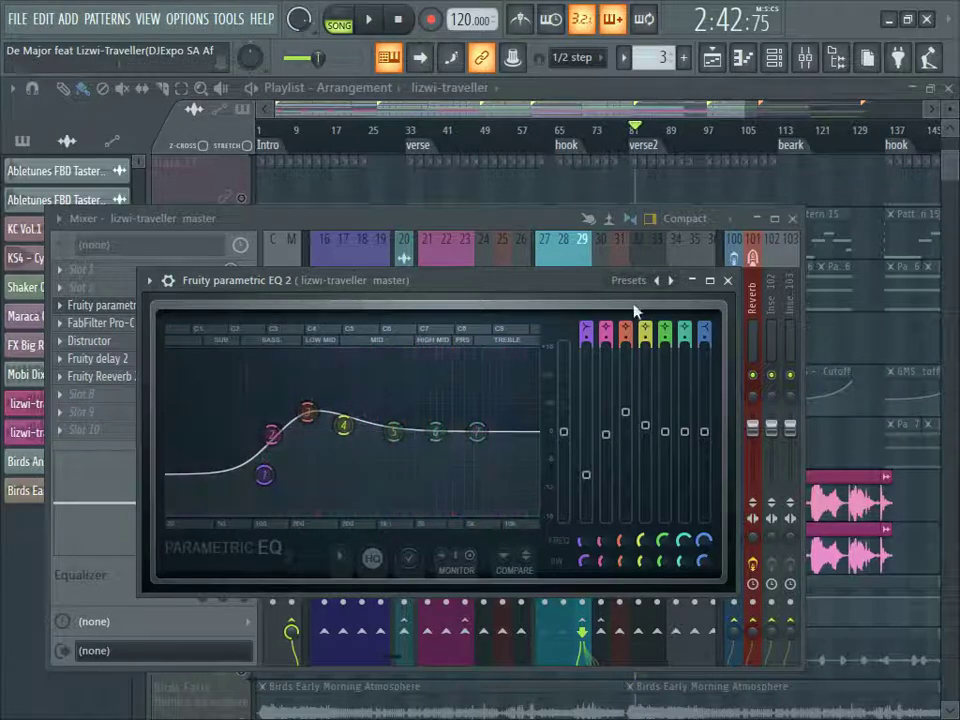
{"action": "left_click", "coordinate": [726, 281]}
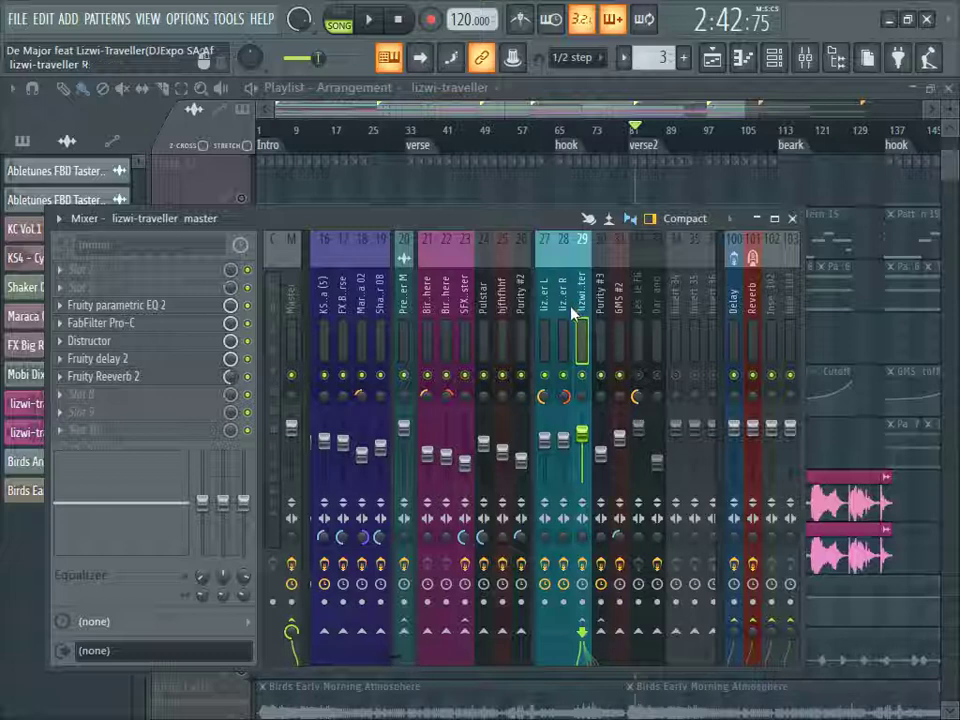
Step: Review the FabFilter Pro-C settings on the lizwi-traveller master track, then audition the vocal with the Distructor settings in view
{"action": "left_click", "coordinate": [113, 328]}
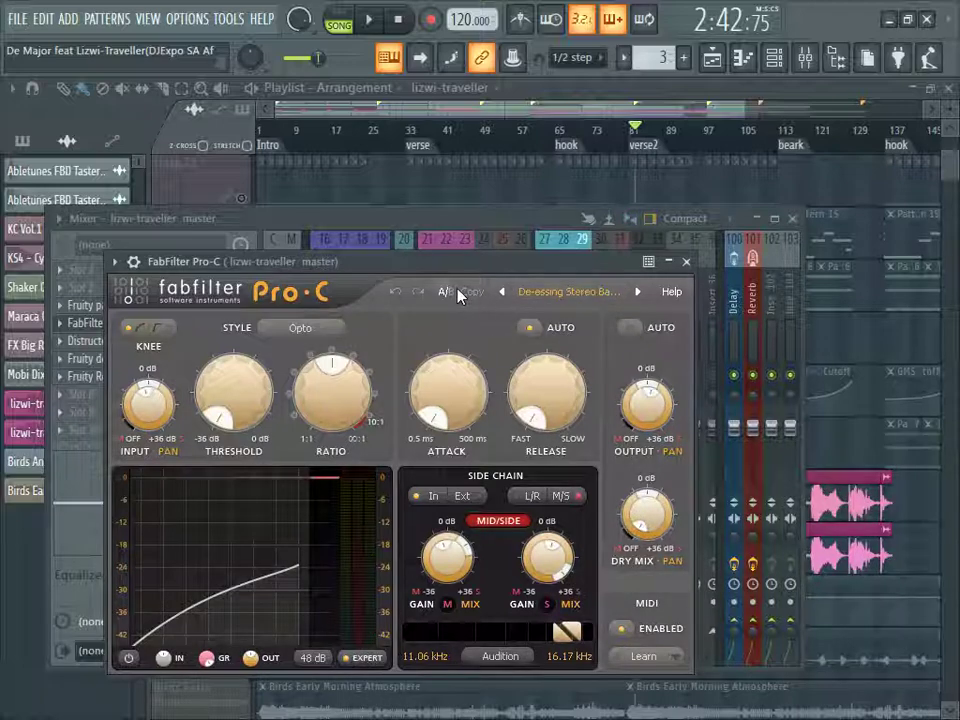
{"action": "left_click", "coordinate": [686, 261]}
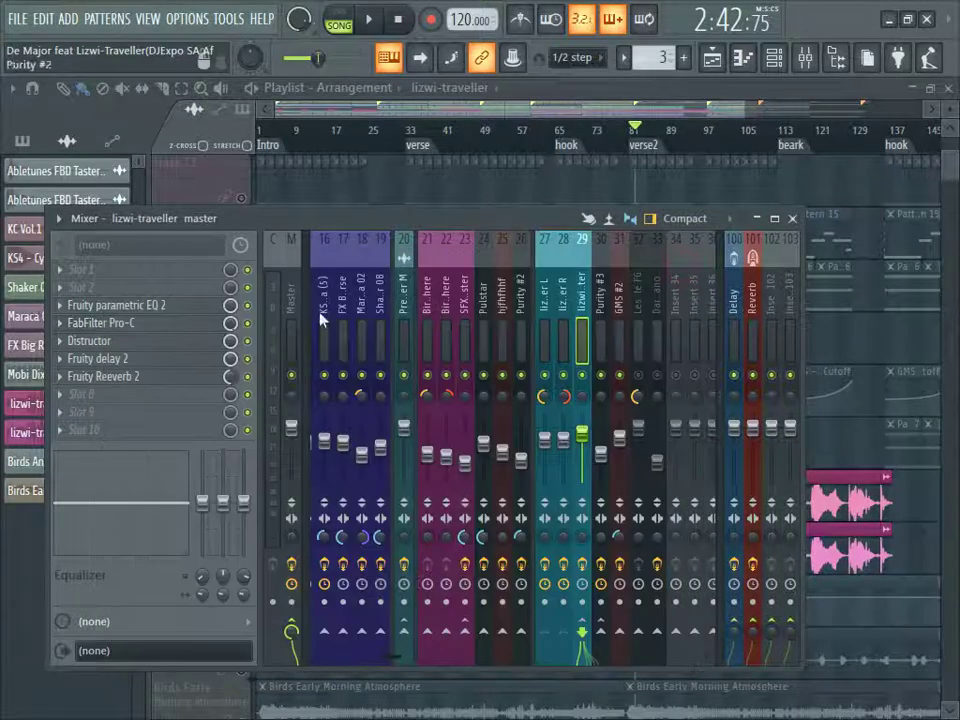
{"action": "left_click", "coordinate": [82, 341]}
{"action": "left_click_drag", "start_coordinate": [143, 199], "coordinate": [407, 190]}
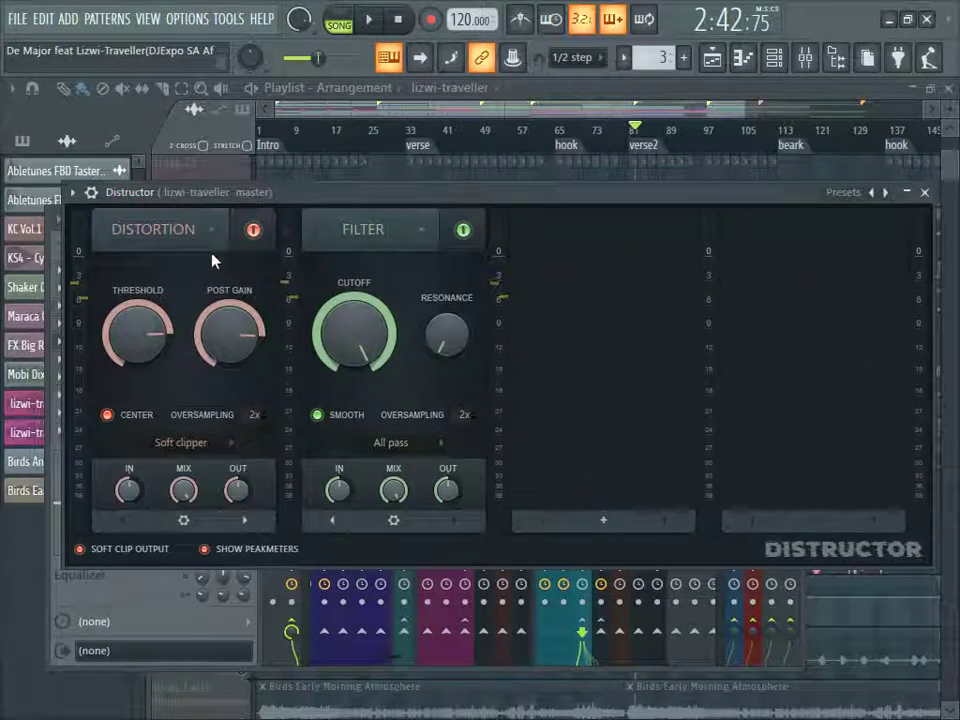
{"action": "key", "text": "space"}
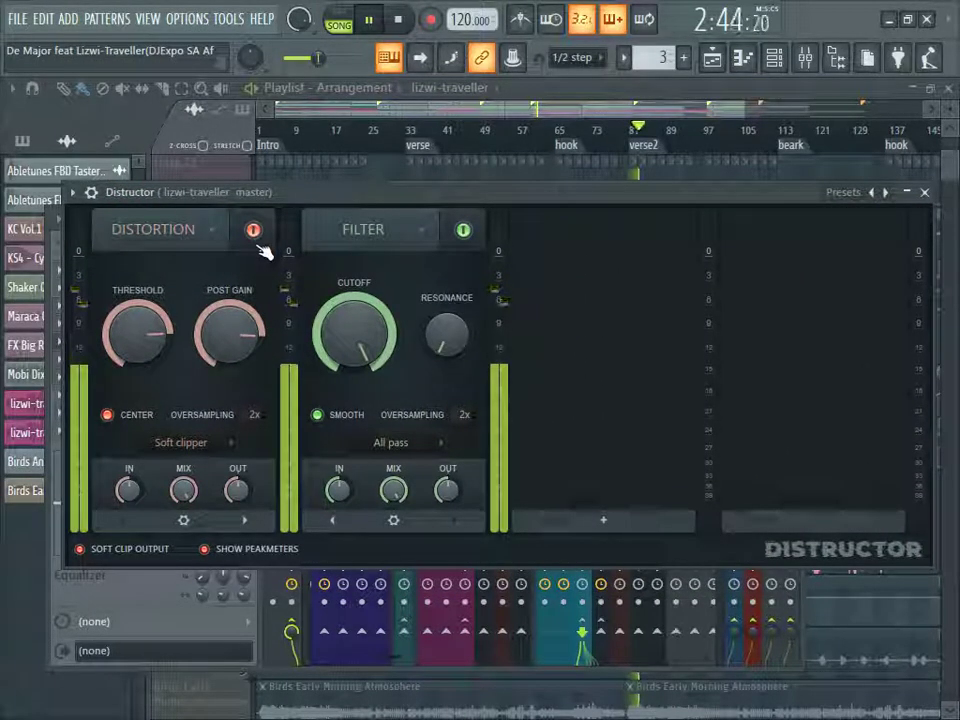
{"action": "key", "text": "space"}
Step: Play the vocal and toggle the Distructor effect slot on the lizwi-traveller master track to compare the sound
{"action": "left_click", "coordinate": [805, 57]}
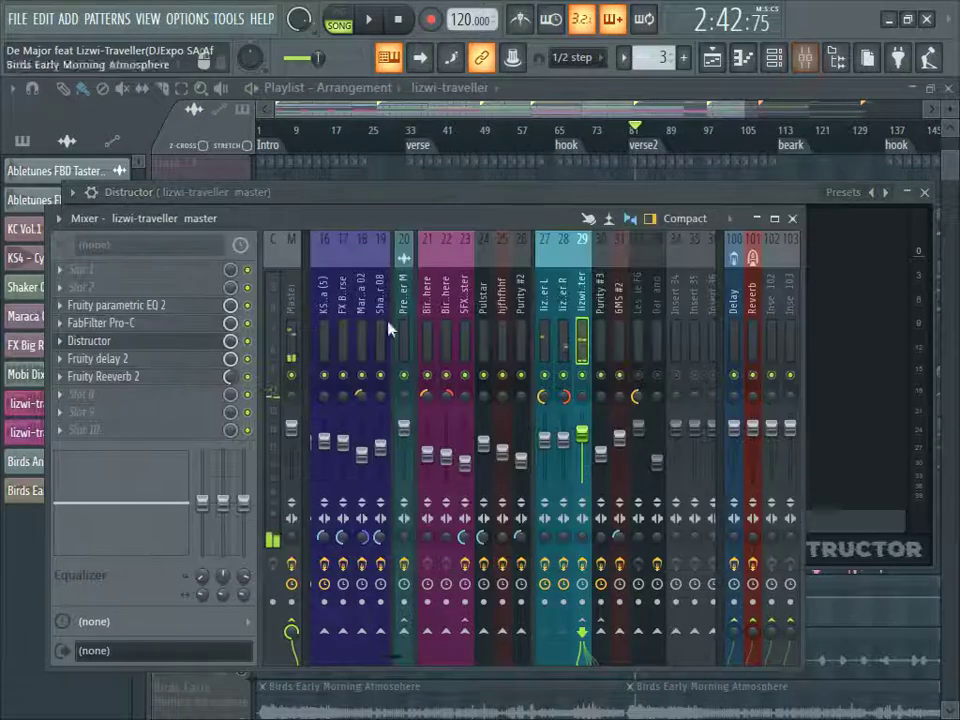
{"action": "key", "text": "space"}
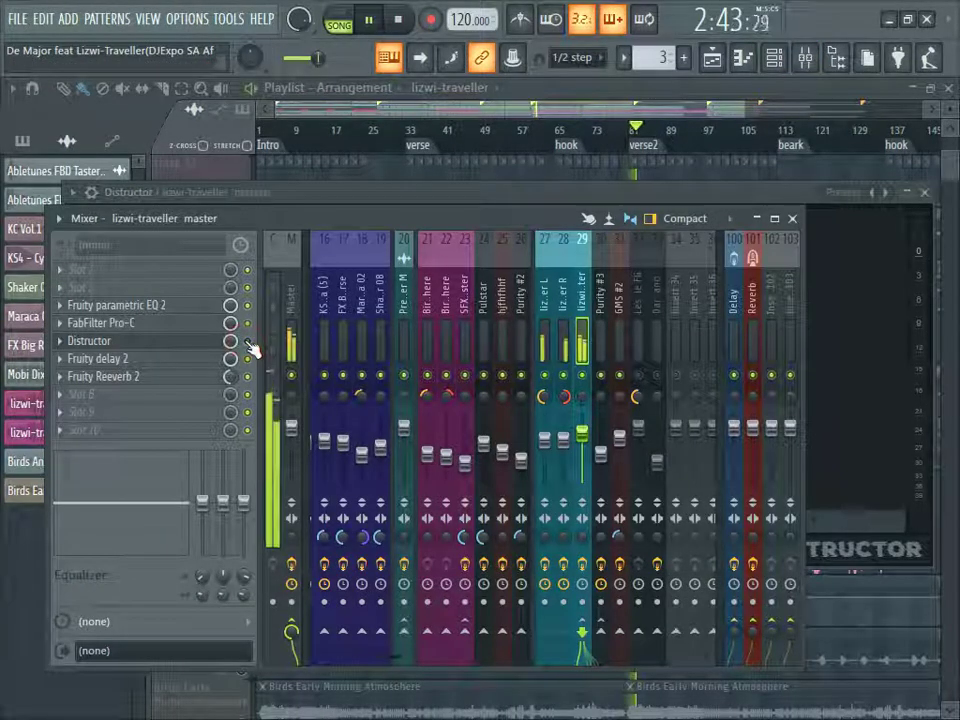
{"action": "left_click", "coordinate": [247, 342]}
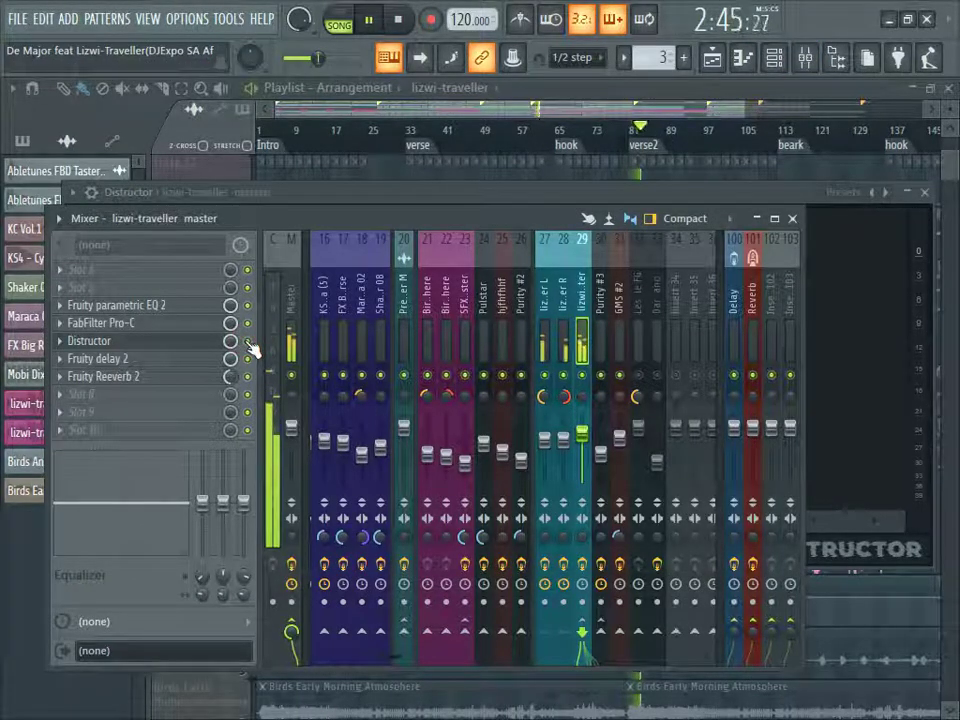
{"action": "key", "text": "space"}
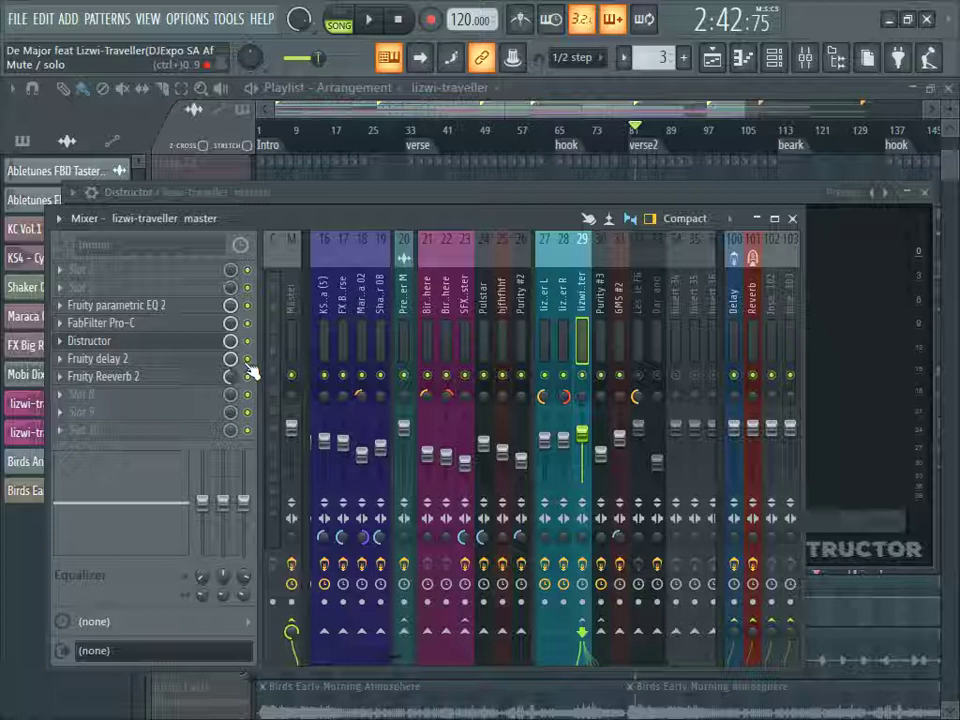
Step: Review the Fruity delay 2 and Fruity Reeverb 2 settings on the lizwi-traveller master track and replay the vocal
{"action": "left_click", "coordinate": [157, 361]}
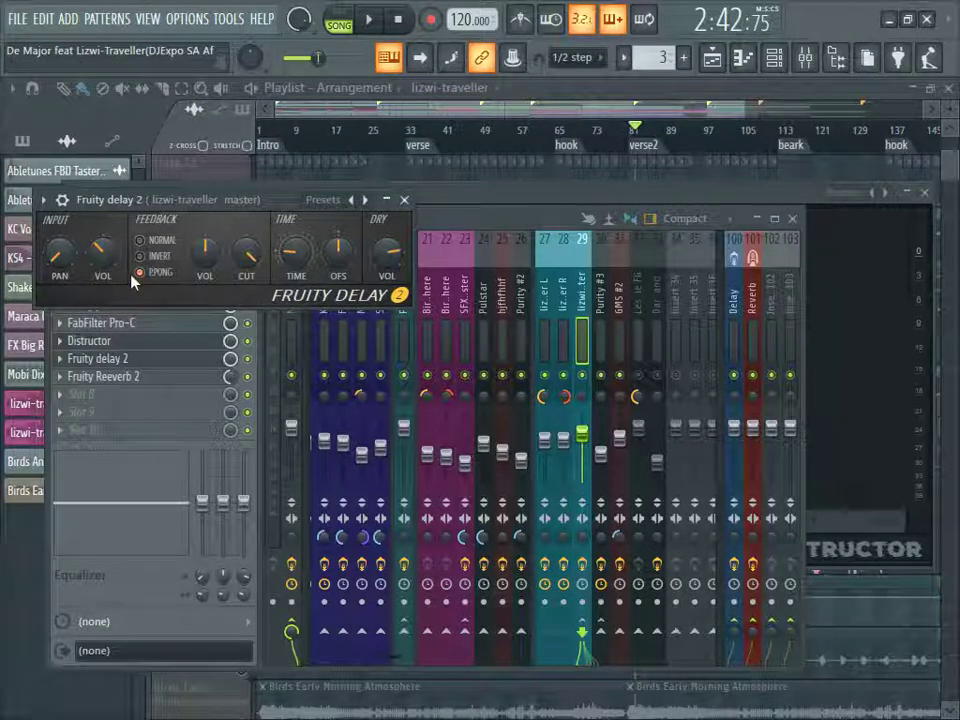
{"action": "left_click", "coordinate": [150, 384]}
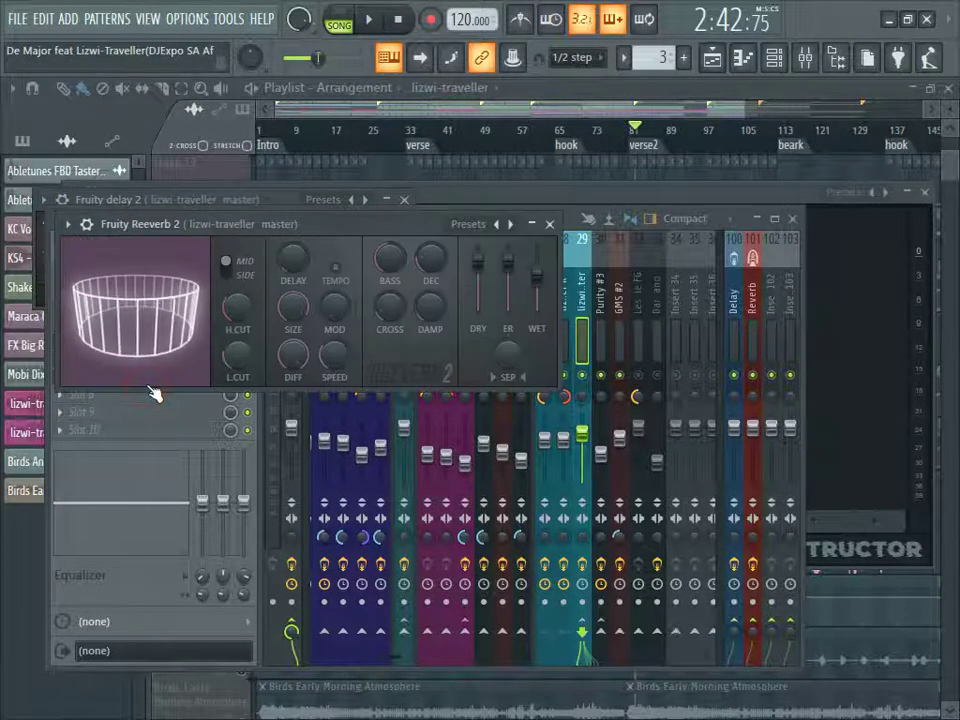
{"action": "left_click", "coordinate": [549, 224]}
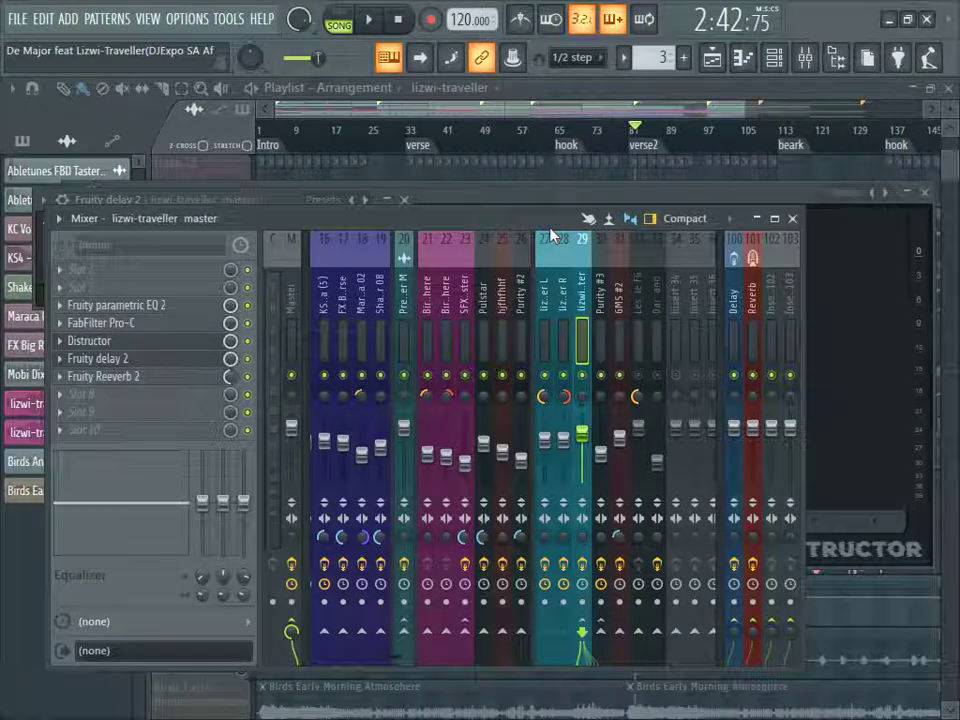
{"action": "key", "text": "space"}
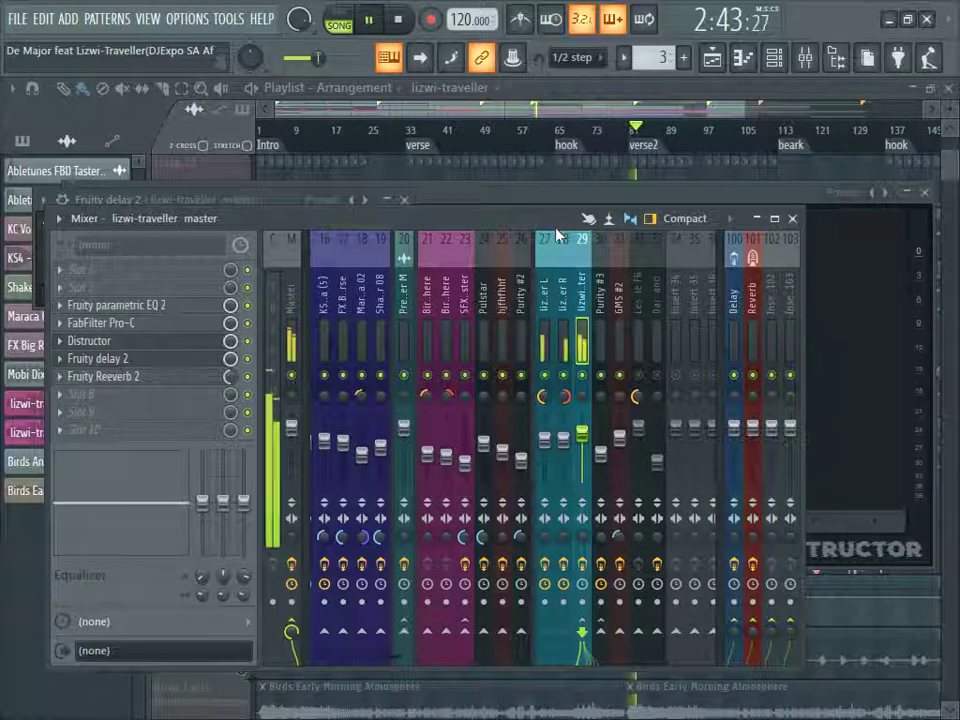
{"action": "key", "text": "space"}
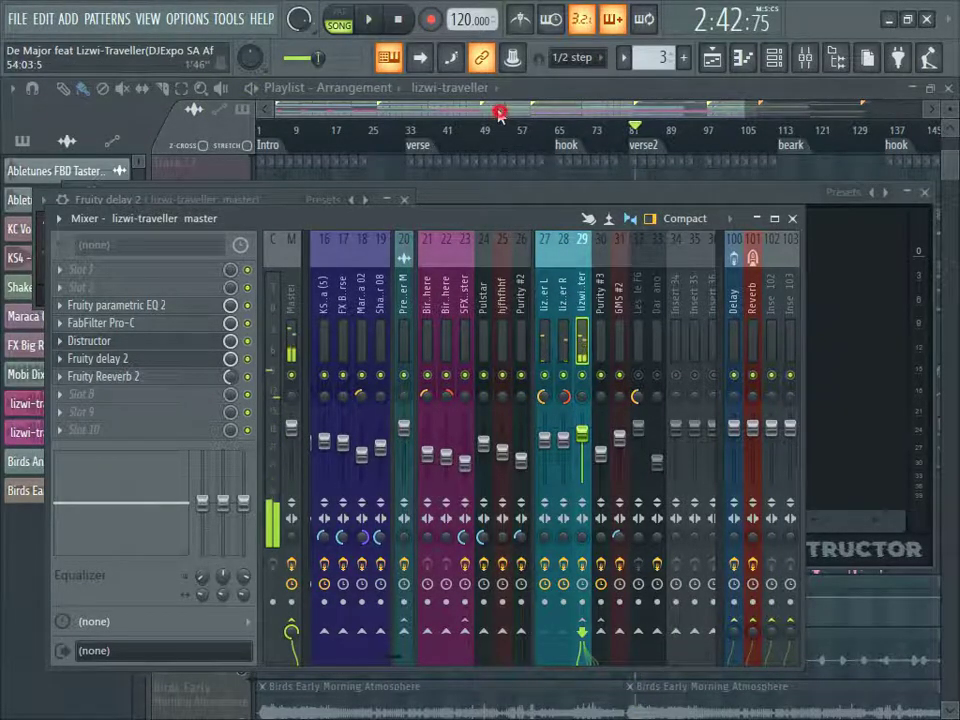
Step: Solo Track 2 in the playlist and audition it from about bar 64, just before the hook
{"action": "left_click", "coordinate": [497, 113]}
{"action": "scroll", "coordinate": [467, 285], "scroll_direction": "up", "scroll_amount": 5}
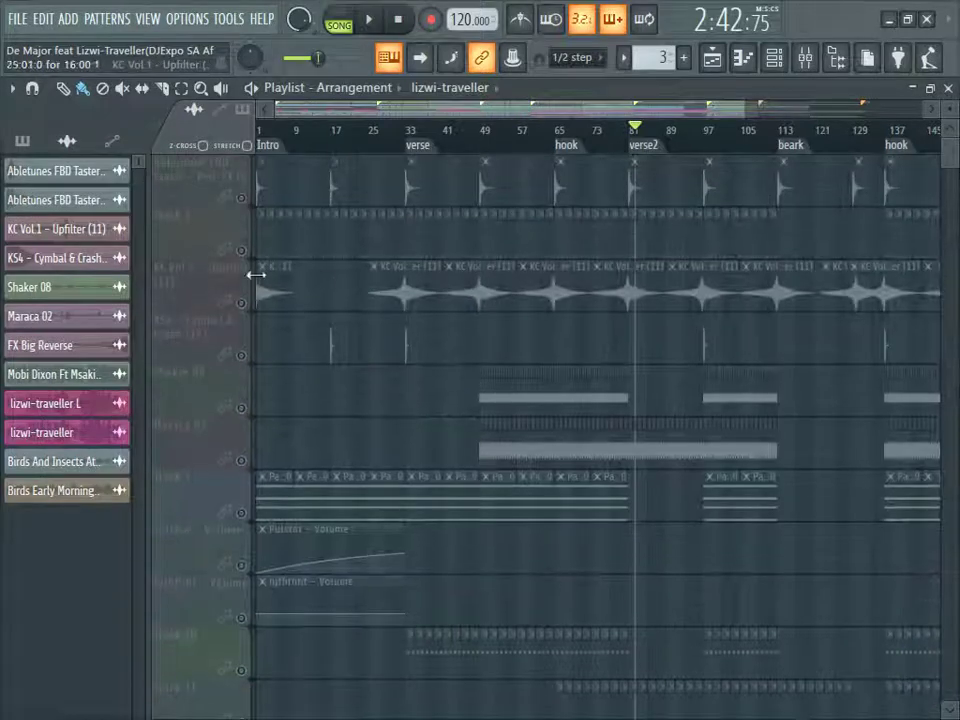
{"action": "right_click", "coordinate": [242, 251]}
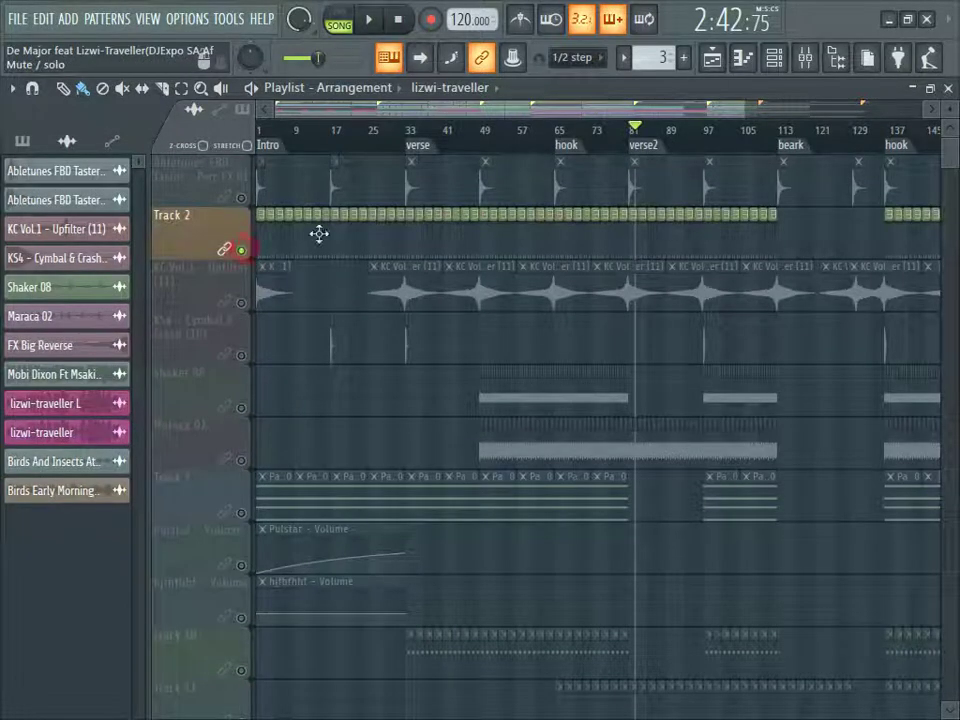
{"action": "left_click", "coordinate": [628, 133]}
{"action": "left_click", "coordinate": [556, 133]}
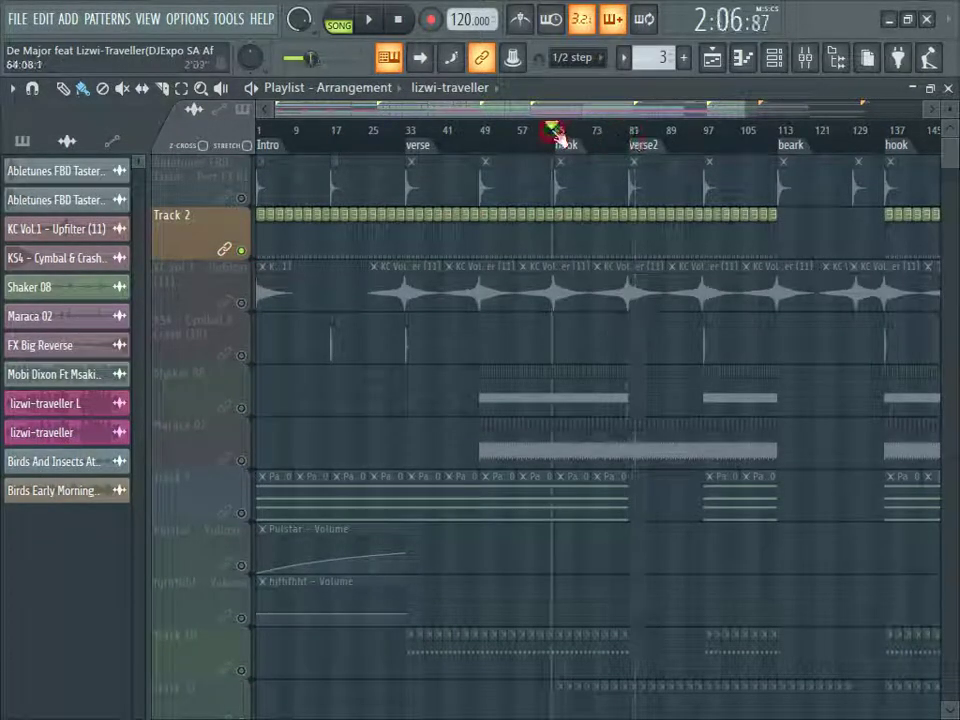
{"action": "key", "text": "space"}
{"action": "key", "text": "space"}
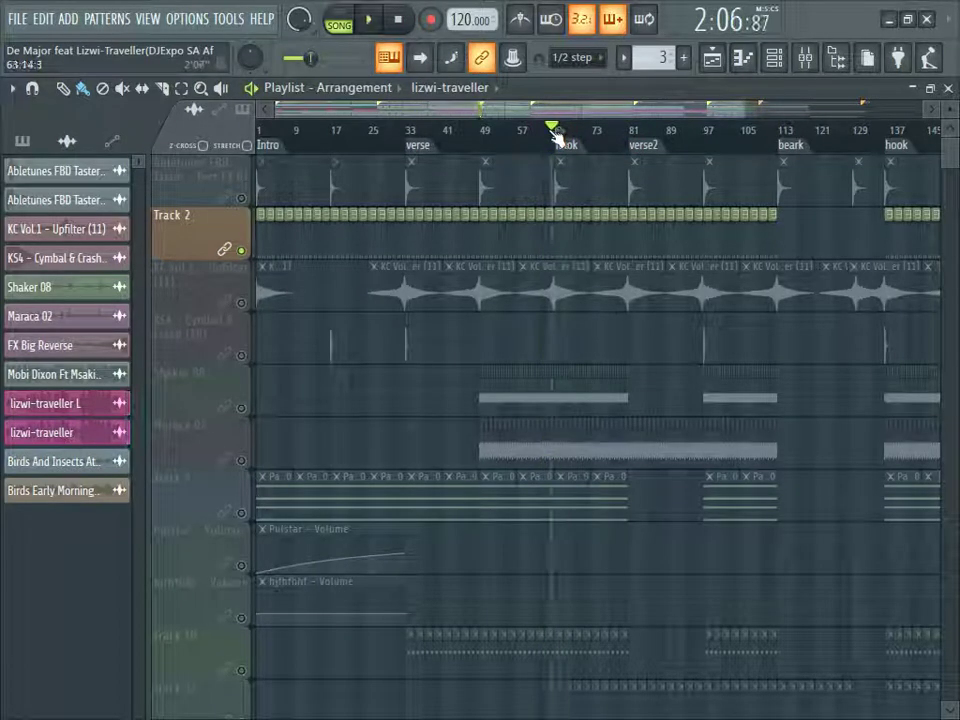
Step: Open the KS4 - Darbuka (5) pattern from Track 2 and view its channel's sample settings
{"action": "double_click", "coordinate": [671, 232]}
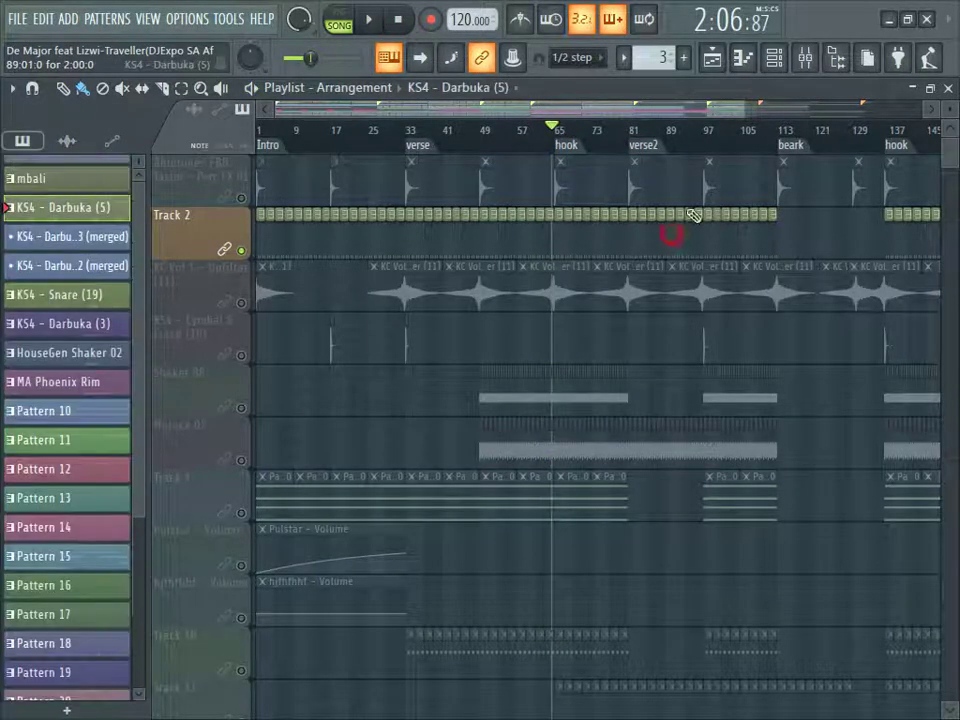
{"action": "left_click", "coordinate": [772, 66]}
{"action": "scroll", "coordinate": [420, 342], "scroll_direction": "down", "scroll_amount": 5}
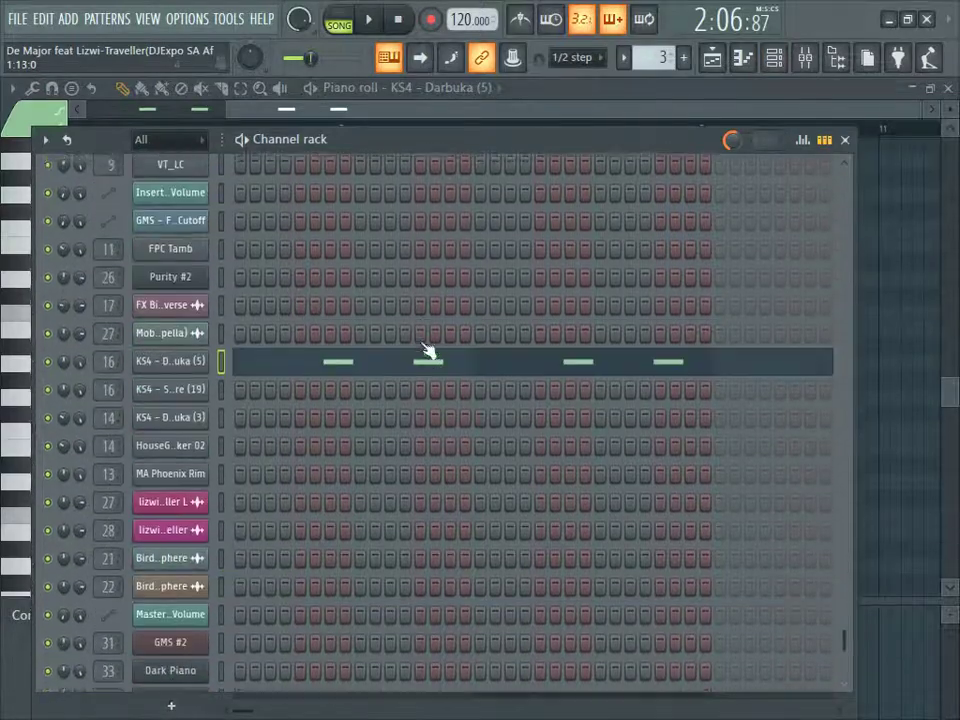
{"action": "left_click", "coordinate": [199, 353]}
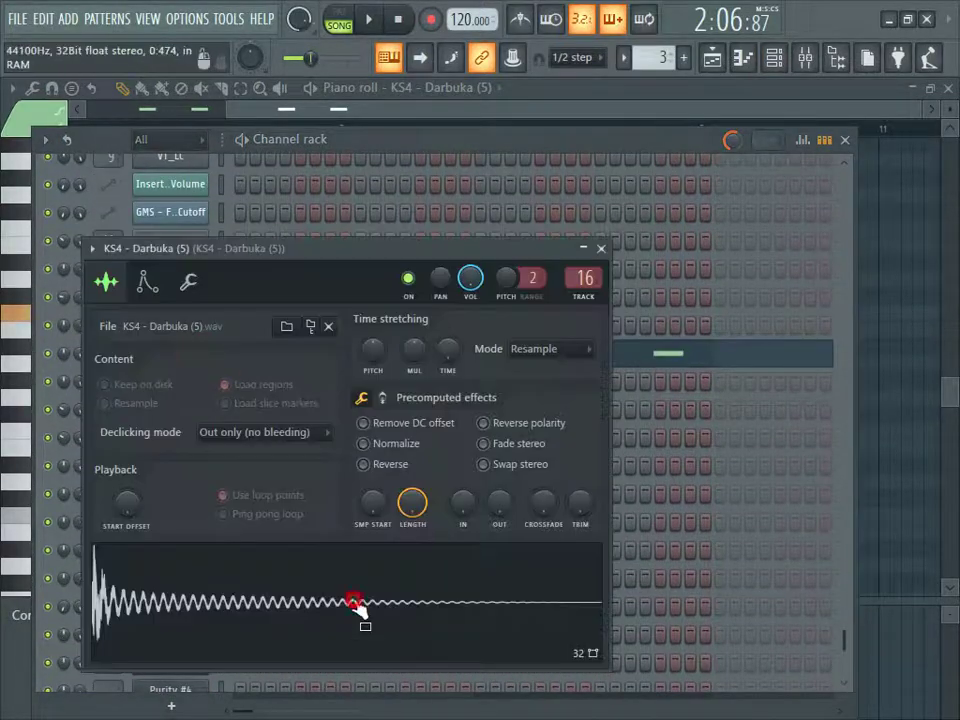
Step: Audition the KS4 - Darbuka (5) pattern in pattern mode, view its mixer track, and close the piano roll
{"action": "left_click", "coordinate": [338, 19]}
{"action": "key", "text": "space"}
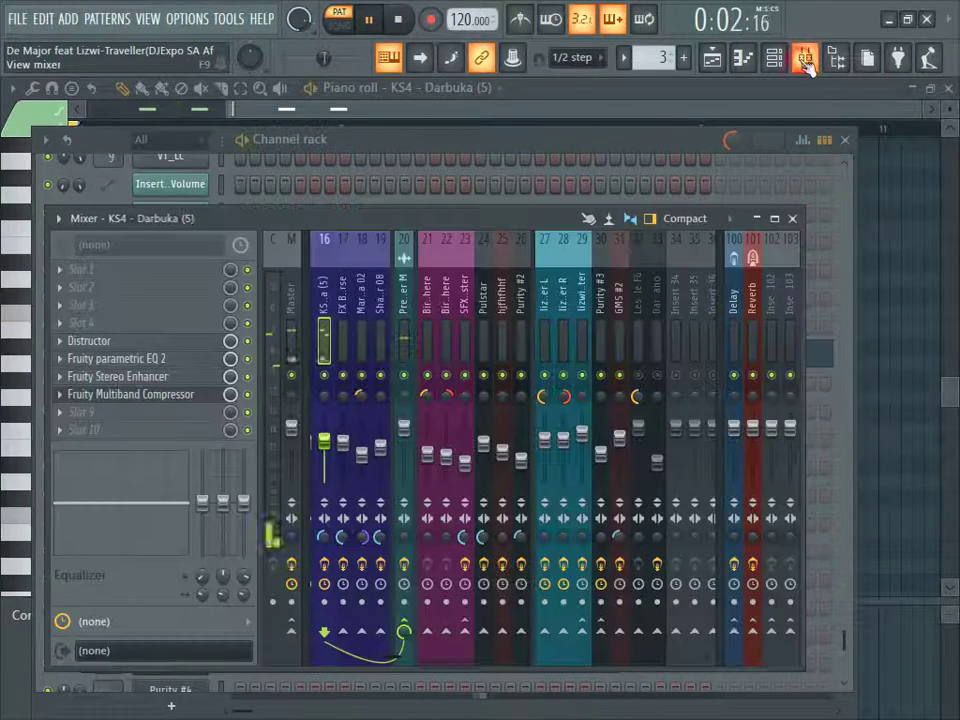
{"action": "left_click", "coordinate": [804, 58]}
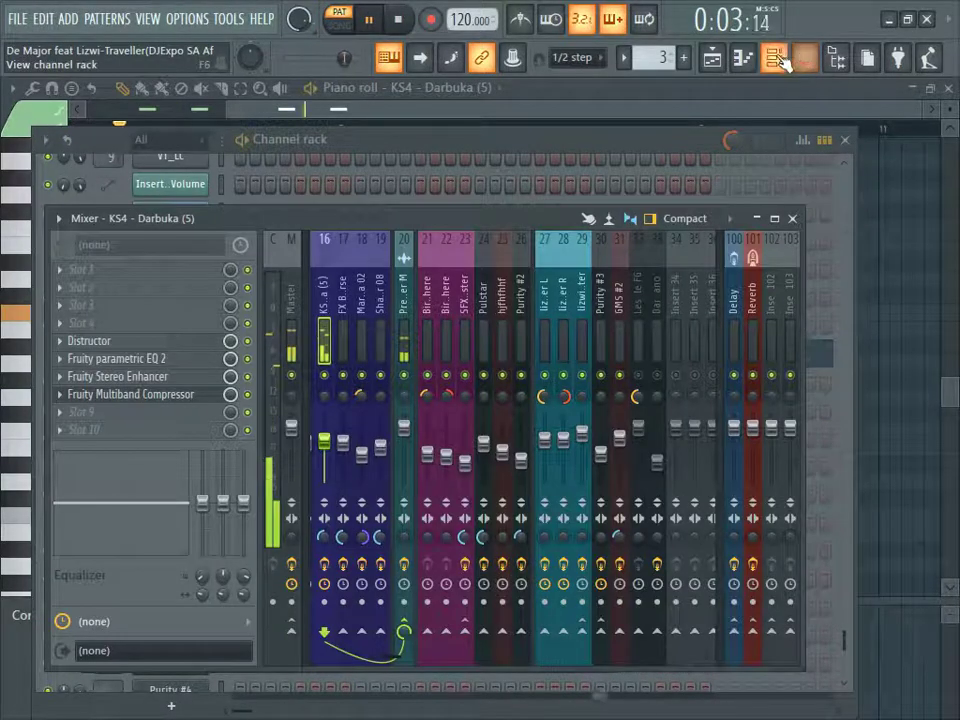
{"action": "left_click", "coordinate": [777, 58]}
{"action": "left_click", "coordinate": [929, 88]}
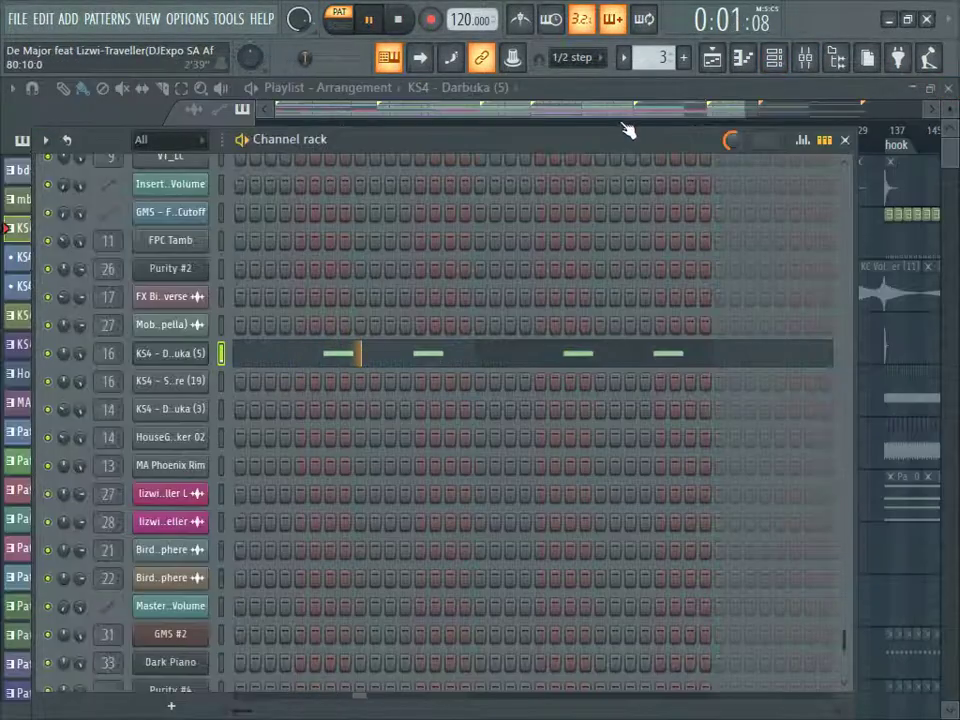
{"action": "left_click", "coordinate": [775, 60]}
{"action": "key", "text": "space"}
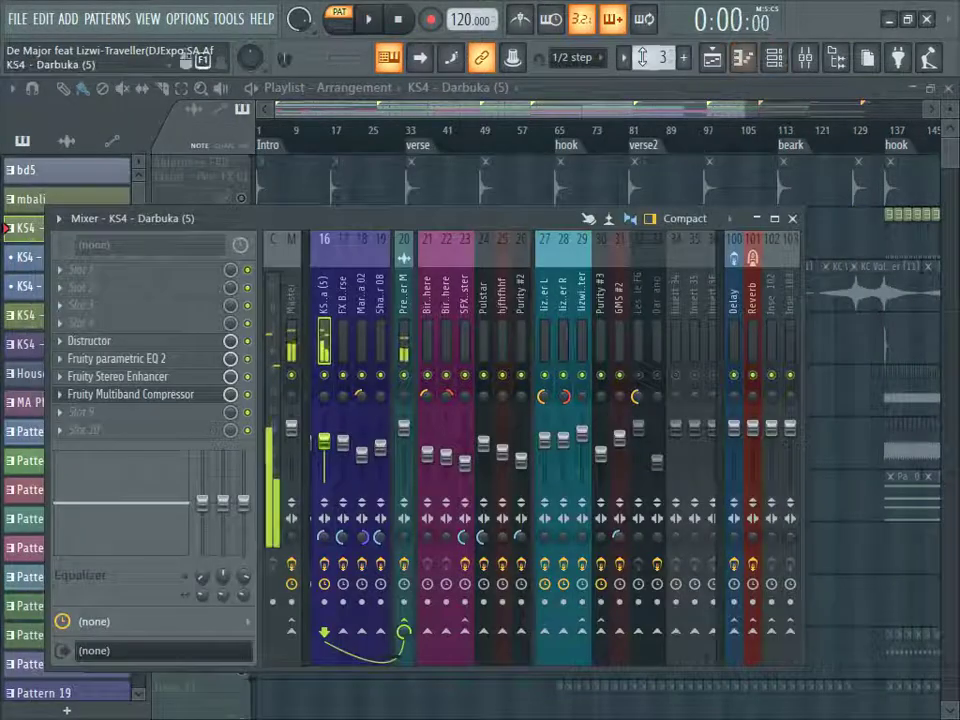
Step: Audition the mbali pattern from the channel rack and view the mbali channel's sample settings
{"action": "left_click", "coordinate": [775, 60]}
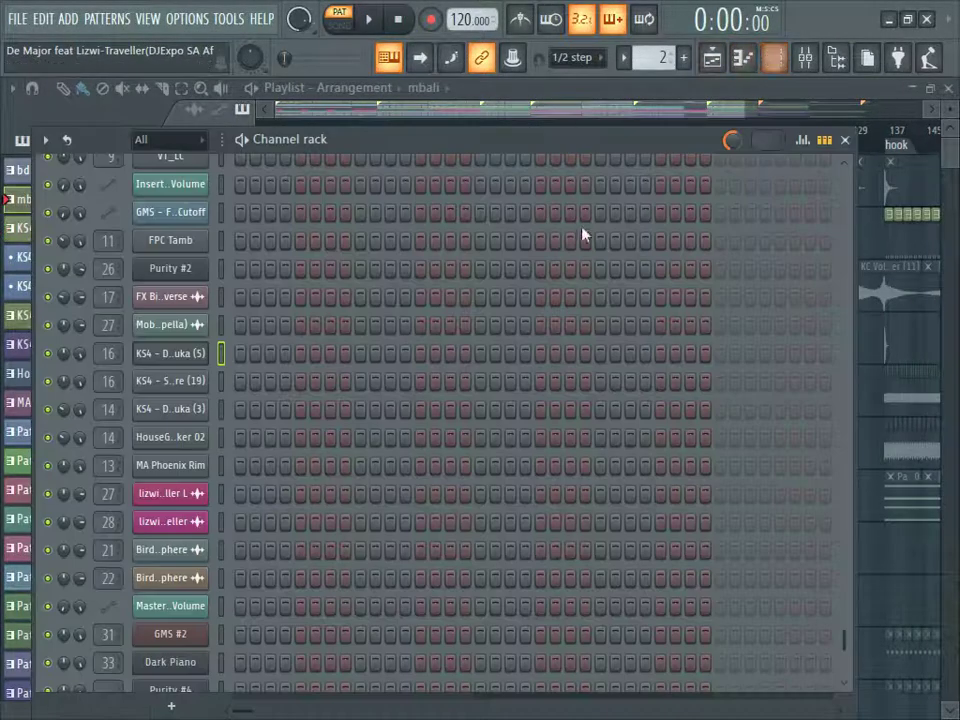
{"action": "scroll", "coordinate": [590, 300], "scroll_direction": "down", "scroll_amount": 1}
{"action": "scroll", "coordinate": [600, 358], "scroll_direction": "up", "scroll_amount": 8}
{"action": "key", "text": "space"}
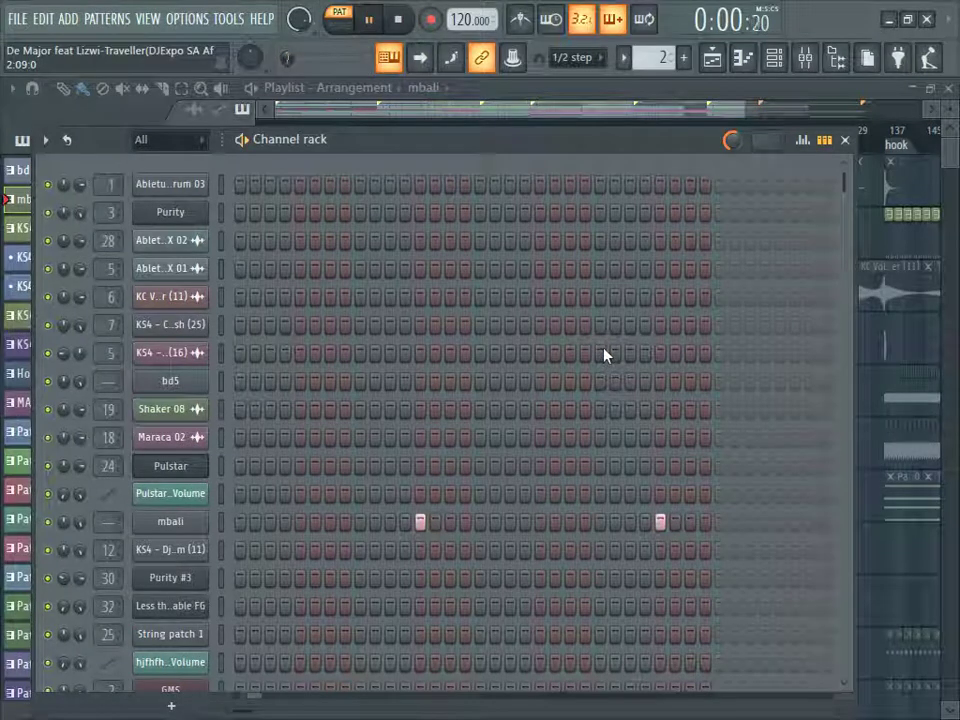
{"action": "left_click", "coordinate": [178, 523]}
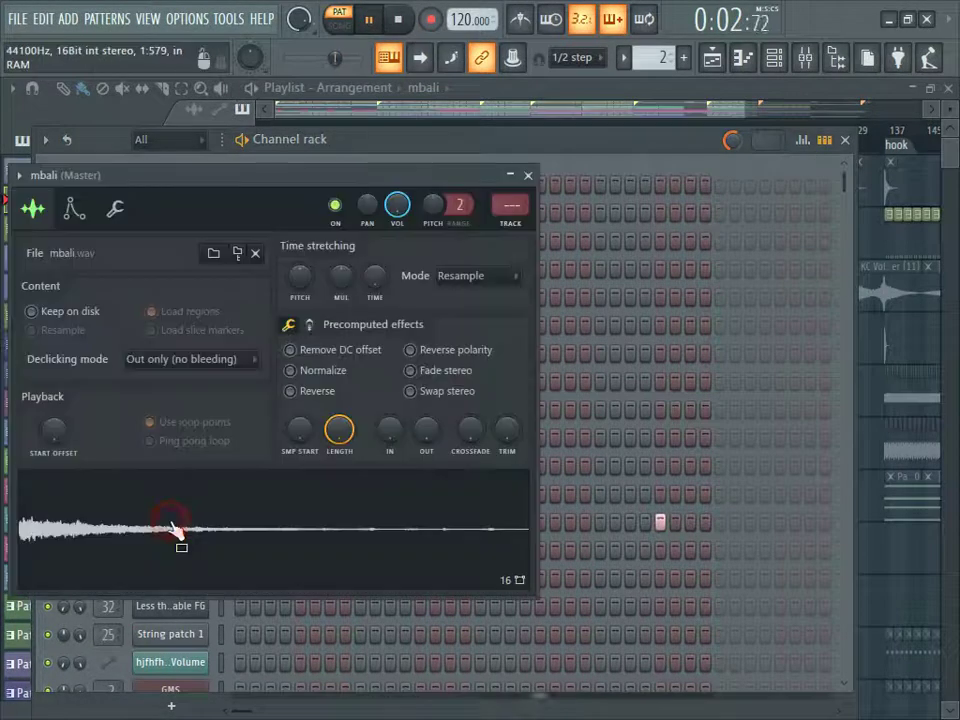
{"action": "left_click", "coordinate": [615, 143]}
{"action": "key", "text": "space"}
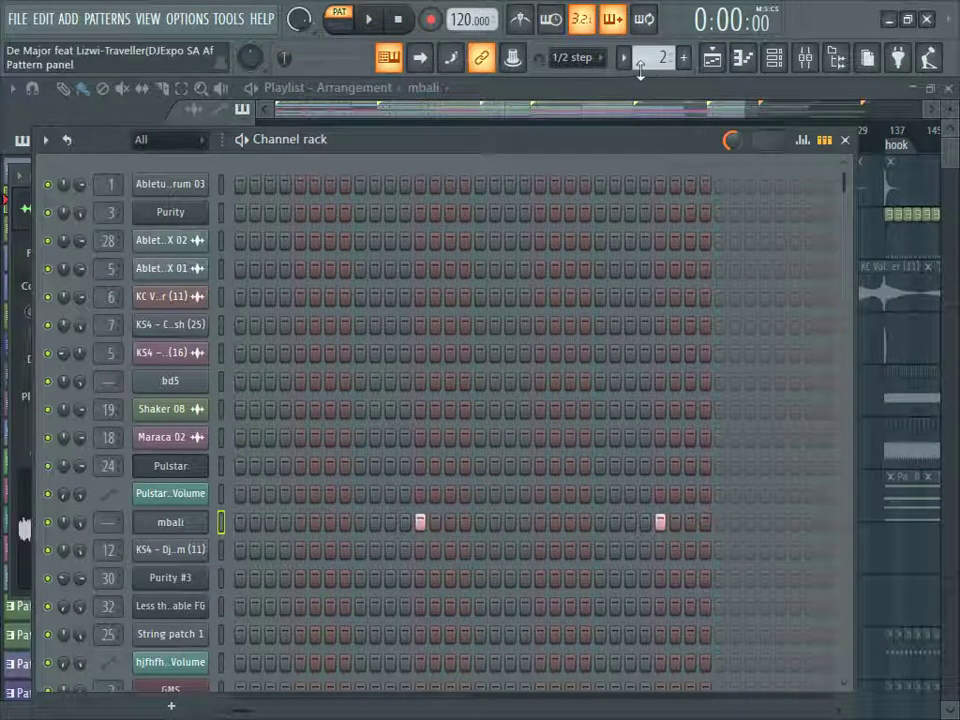
Step: Switch to the bd5 pattern and audition its steps
{"action": "scroll", "coordinate": [641, 60], "scroll_direction": "up", "scroll_amount": 1}
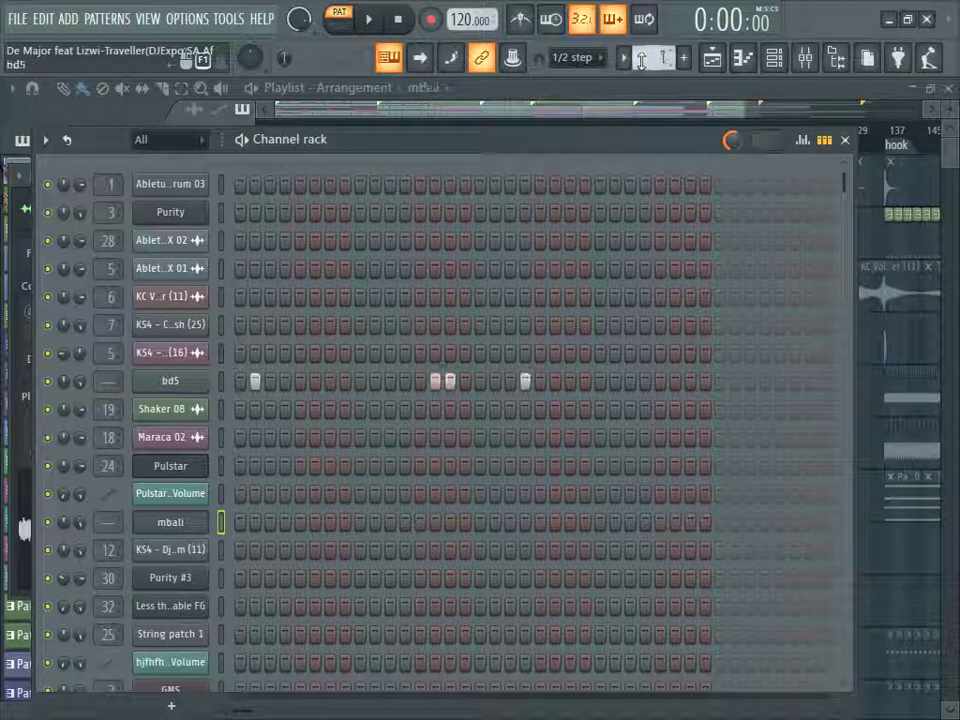
{"action": "left_click", "coordinate": [372, 22]}
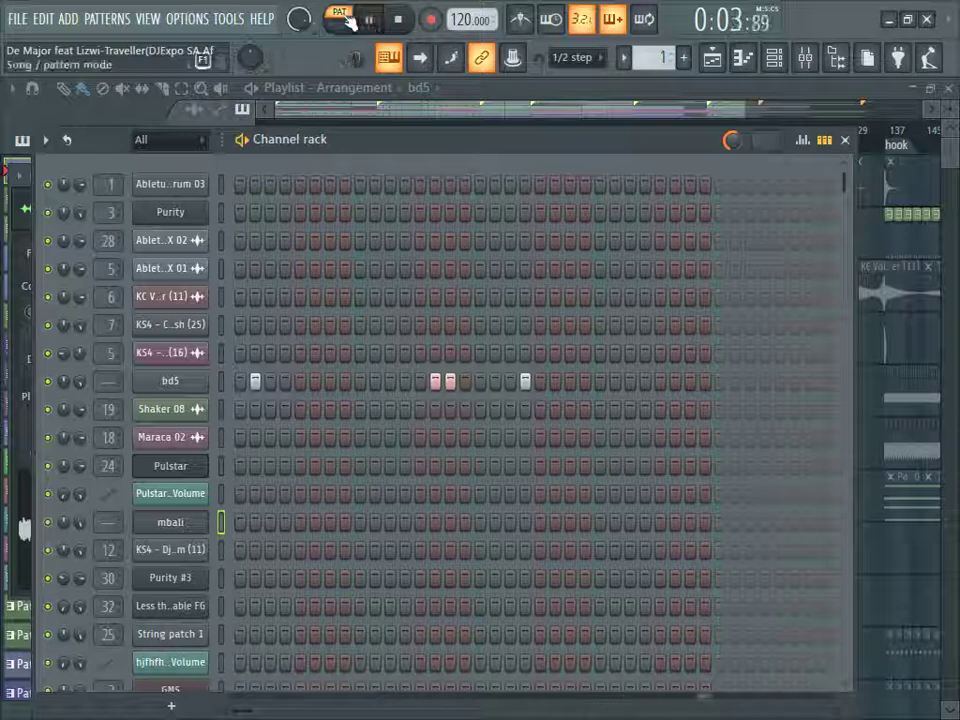
{"action": "left_click", "coordinate": [345, 20]}
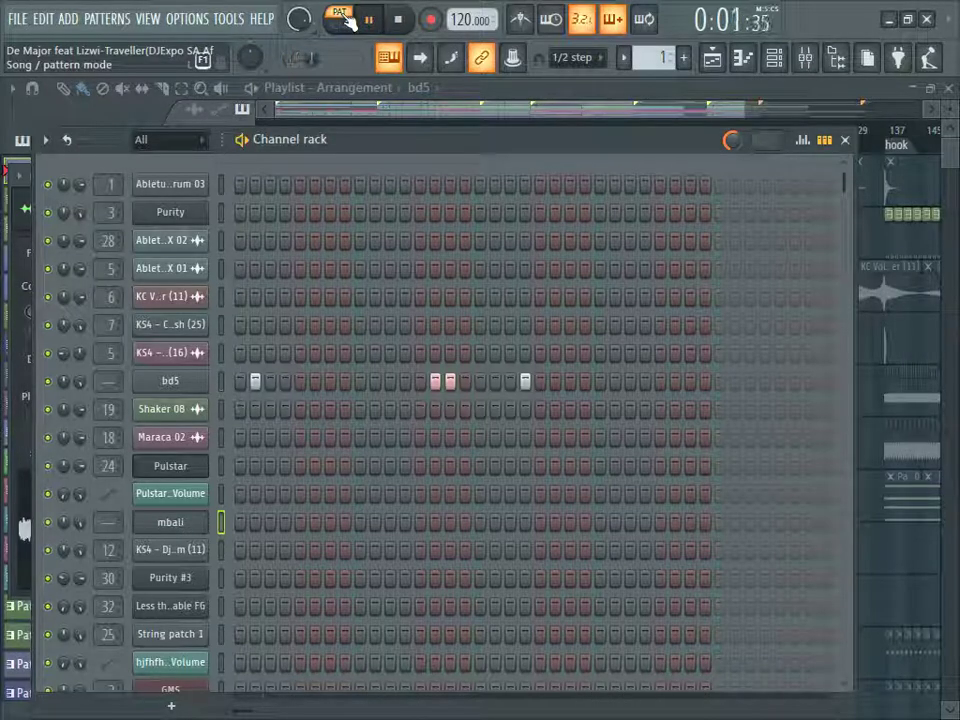
Step: Play through the mbali and KS4 - Darbuka (5) patterns, view the Darbuka sample settings, and return to the playlist
{"action": "scroll", "coordinate": [646, 57], "scroll_direction": "up", "scroll_amount": 1}
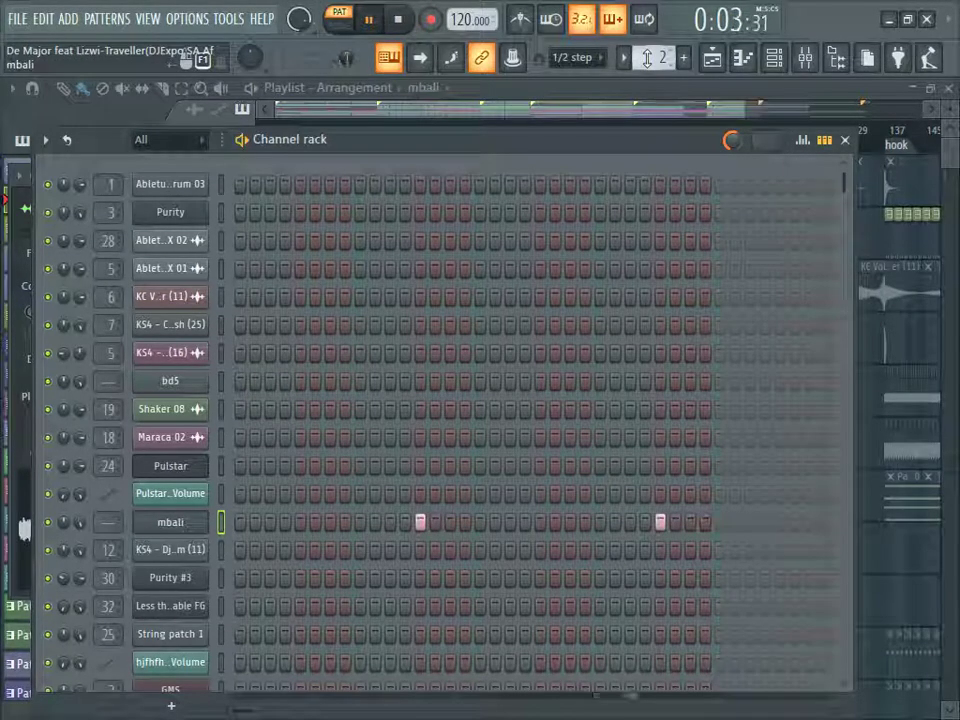
{"action": "scroll", "coordinate": [646, 57], "scroll_direction": "up", "scroll_amount": 1}
{"action": "scroll", "coordinate": [575, 300], "scroll_direction": "down", "scroll_amount": 5}
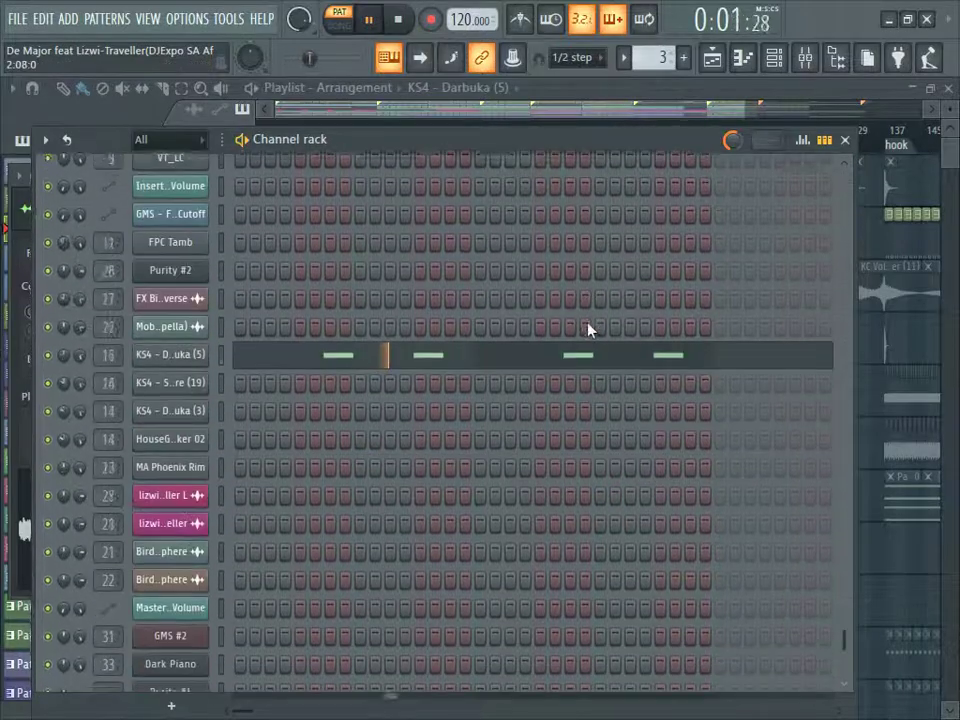
{"action": "left_click", "coordinate": [155, 328]}
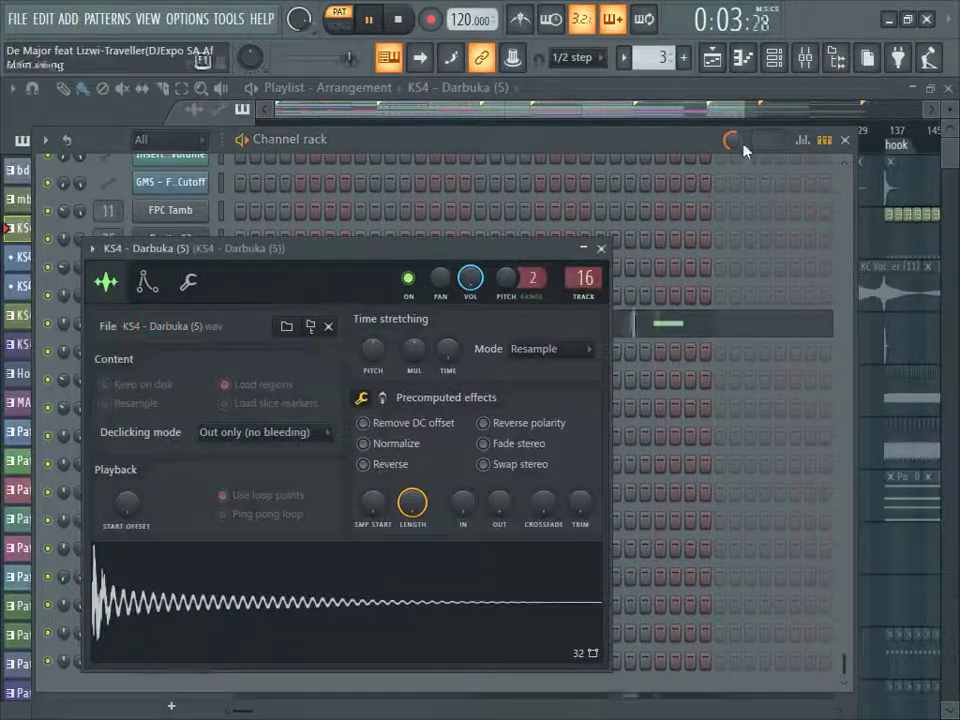
{"action": "left_click", "coordinate": [572, 85]}
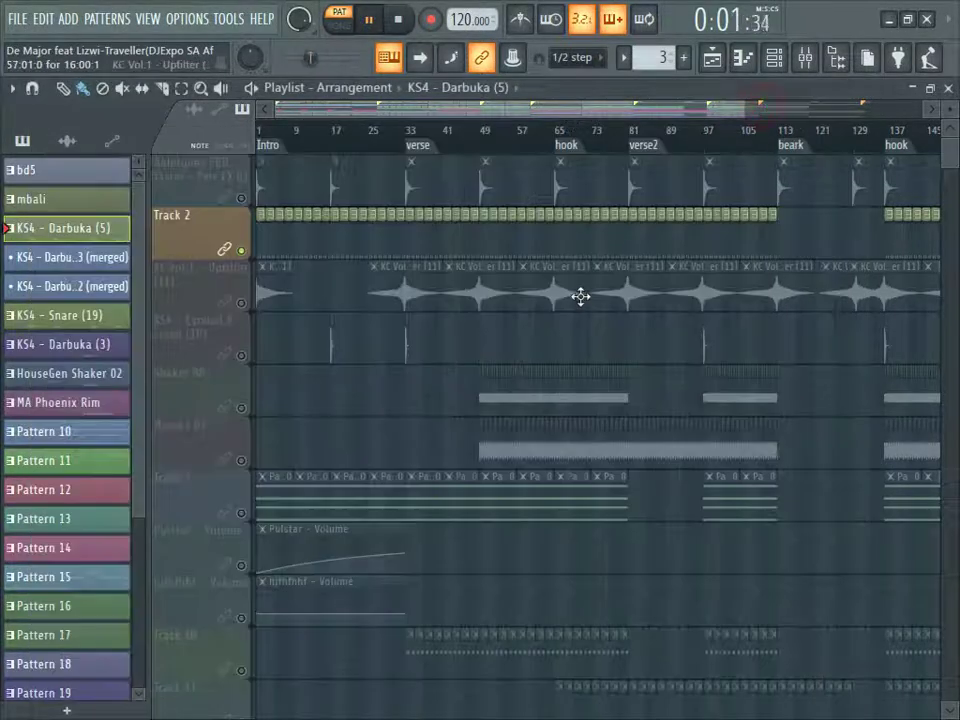
{"action": "key", "text": "space"}
{"action": "scroll", "coordinate": [574, 430], "scroll_direction": "down", "scroll_amount": 6}
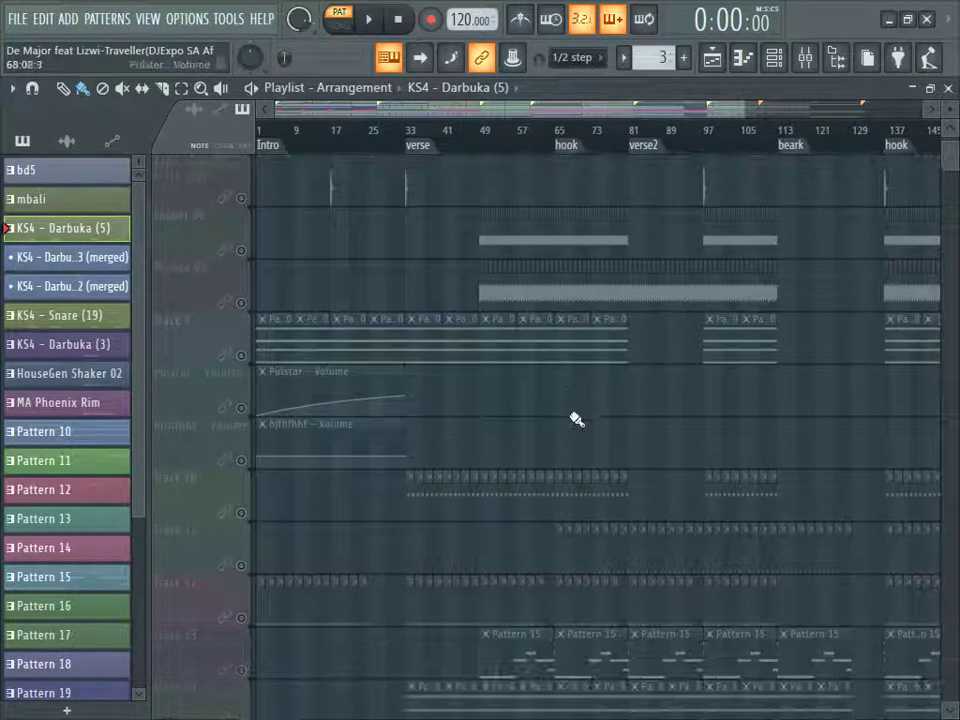
Step: Show the KS4 - Snare (19) pattern in the channel rack and audition it
{"action": "left_click", "coordinate": [774, 58]}
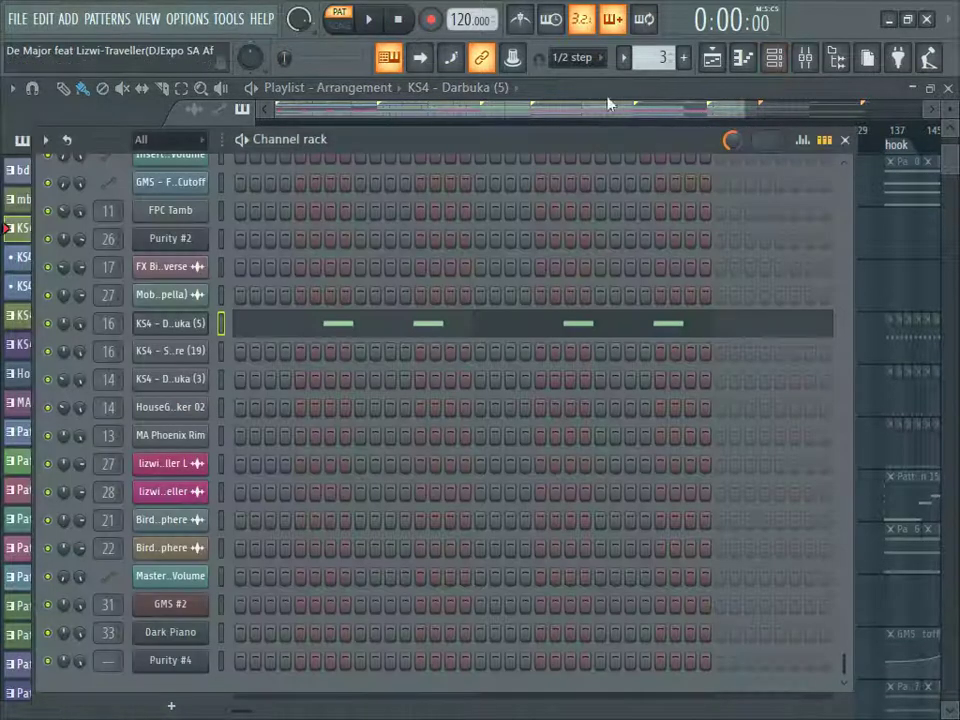
{"action": "scroll", "coordinate": [662, 57], "scroll_direction": "up", "scroll_amount": 1}
{"action": "scroll", "coordinate": [570, 291], "scroll_direction": "up", "scroll_amount": 4}
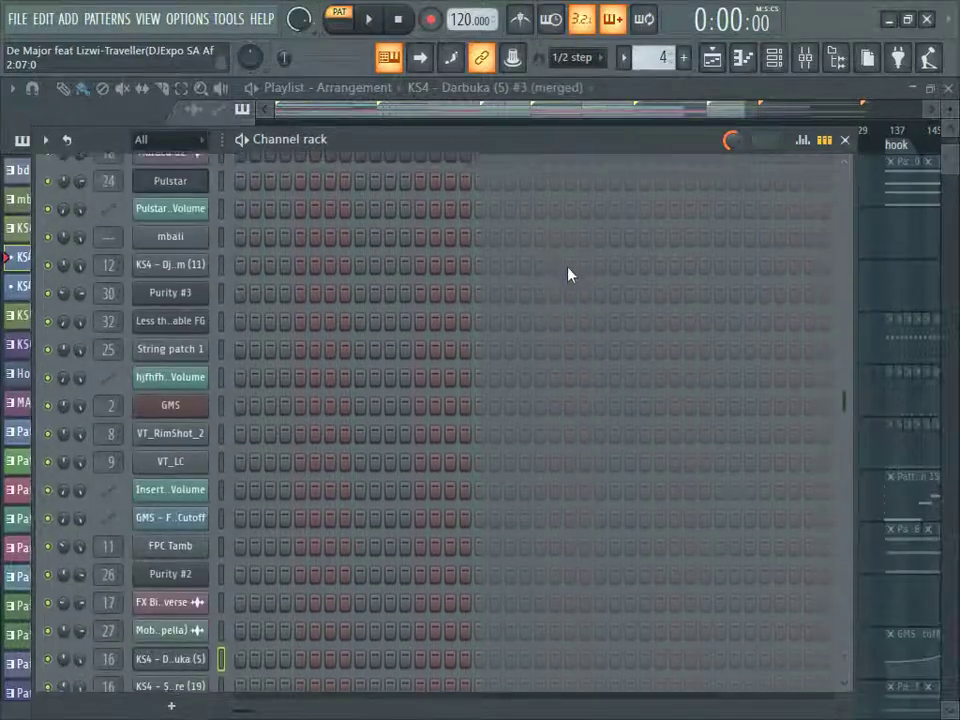
{"action": "scroll", "coordinate": [652, 58], "scroll_direction": "up", "scroll_amount": 2}
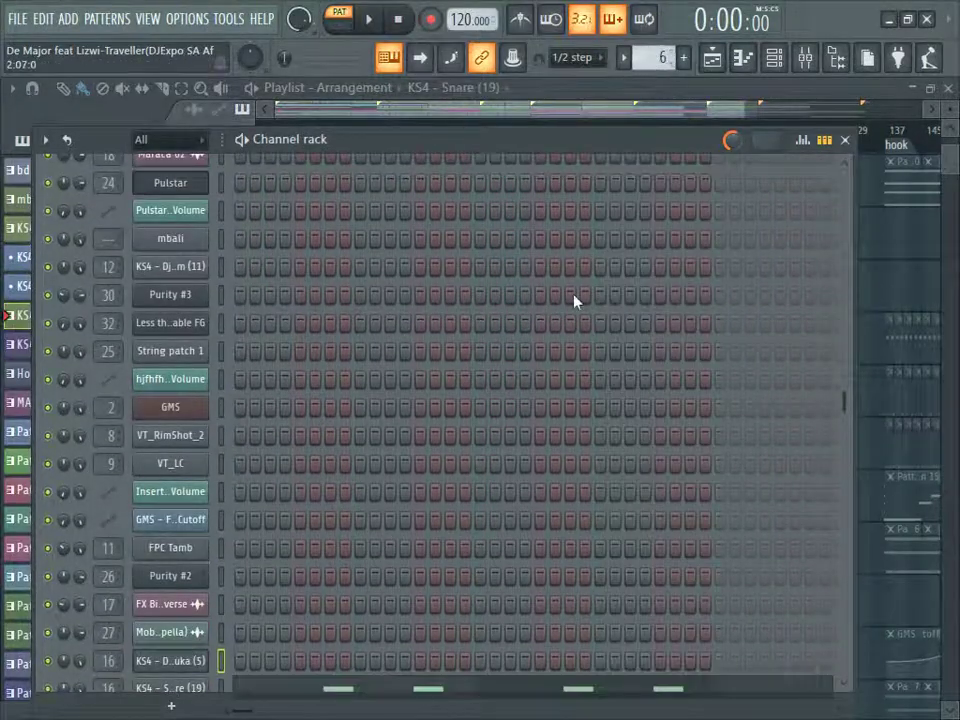
{"action": "scroll", "coordinate": [574, 300], "scroll_direction": "down", "scroll_amount": 3}
{"action": "key", "text": "space"}
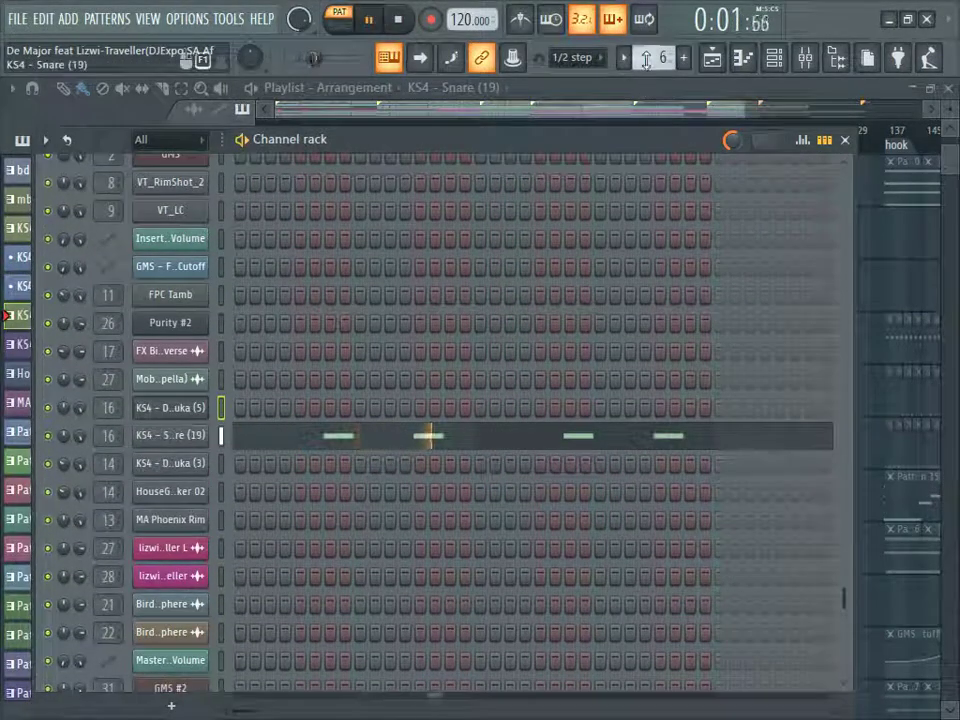
{"action": "scroll", "coordinate": [645, 57], "scroll_direction": "down", "scroll_amount": 1}
{"action": "scroll", "coordinate": [645, 57], "scroll_direction": "up", "scroll_amount": 1}
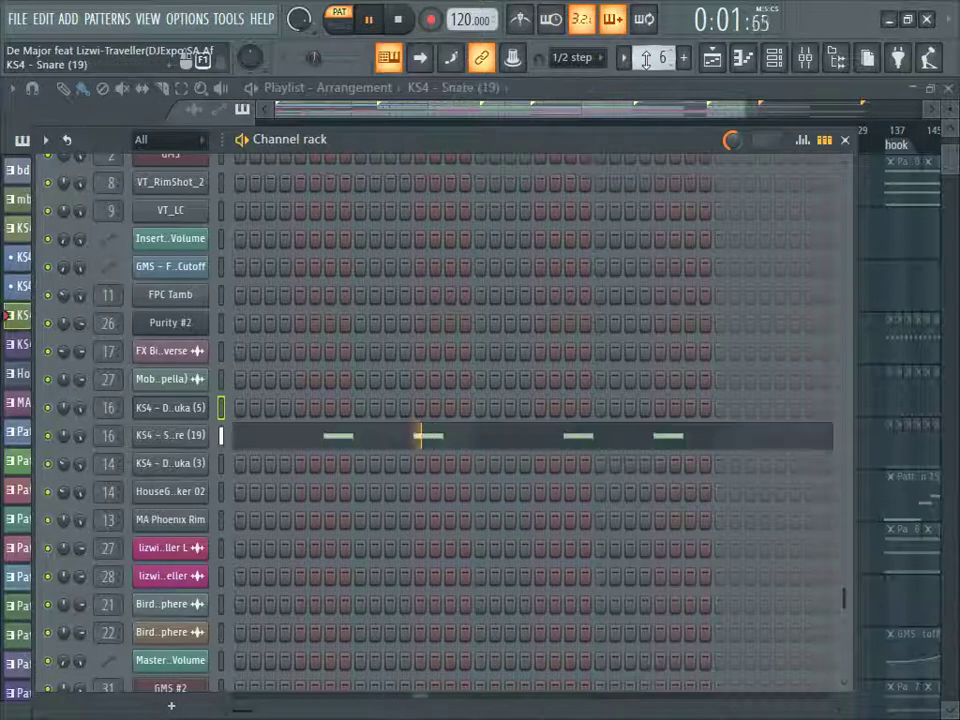
Step: Audition the KS4 - Darbuka (3) pattern and the HouseGen Shaker 02 pattern
{"action": "scroll", "coordinate": [645, 57], "scroll_direction": "up", "scroll_amount": 1}
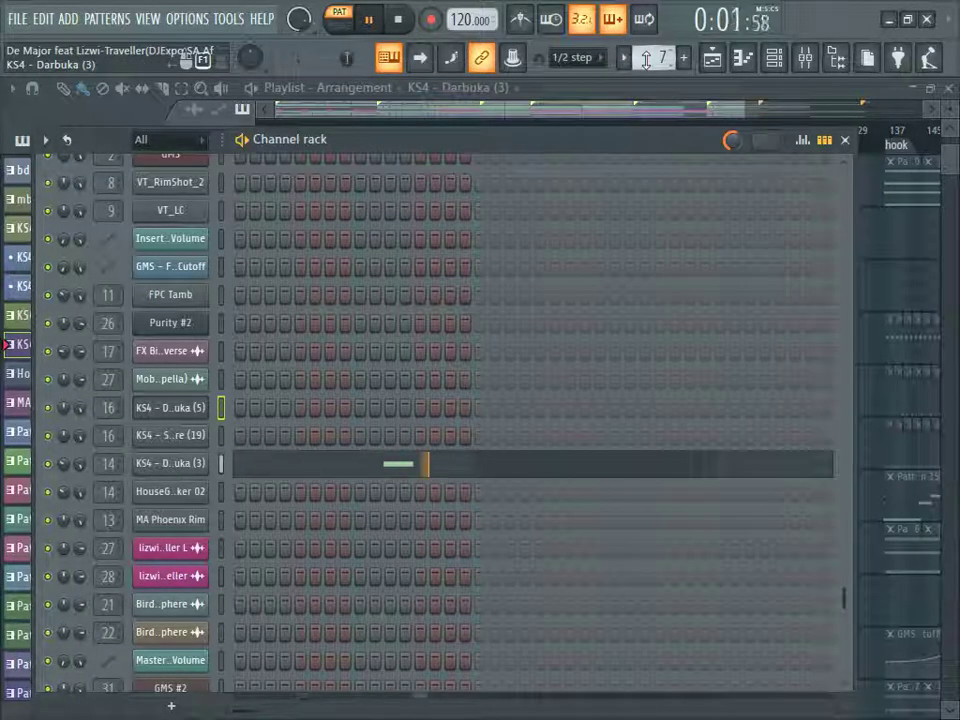
{"action": "scroll", "coordinate": [645, 57], "scroll_direction": "up", "scroll_amount": 1}
{"action": "key", "text": "space"}
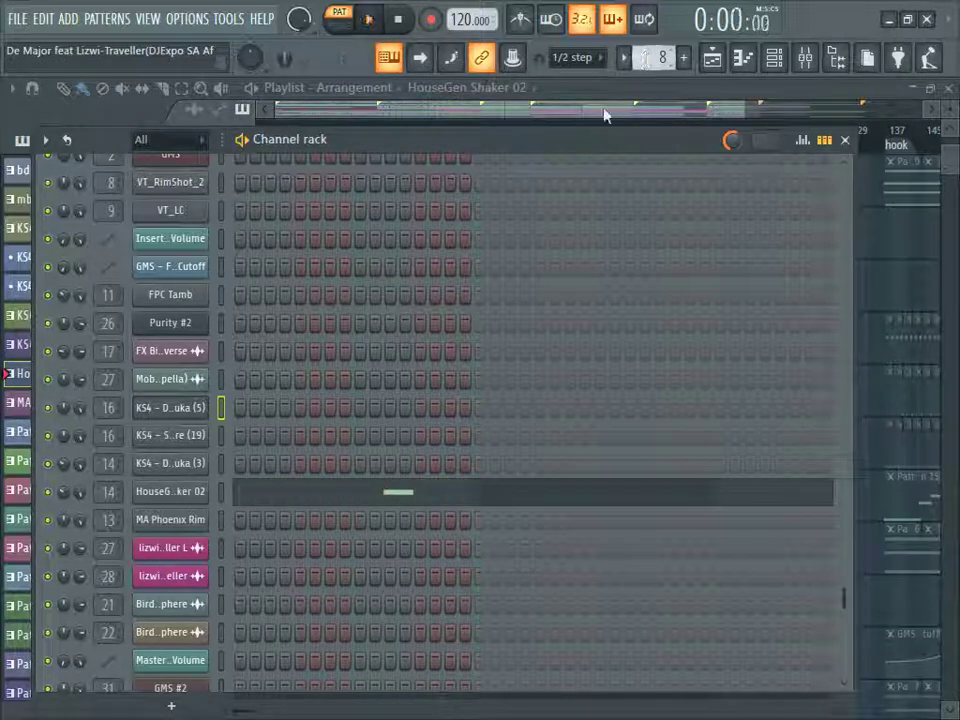
Step: Review the Fruity Multiband Compressor, Fruity Stereo Enhancer, Fruity parametric EQ 2 and Distructor settings on the KS4 - Darbuka (5) mixer track
{"action": "left_click", "coordinate": [805, 57]}
{"action": "scroll", "coordinate": [463, 332], "scroll_direction": "up", "scroll_amount": 3}
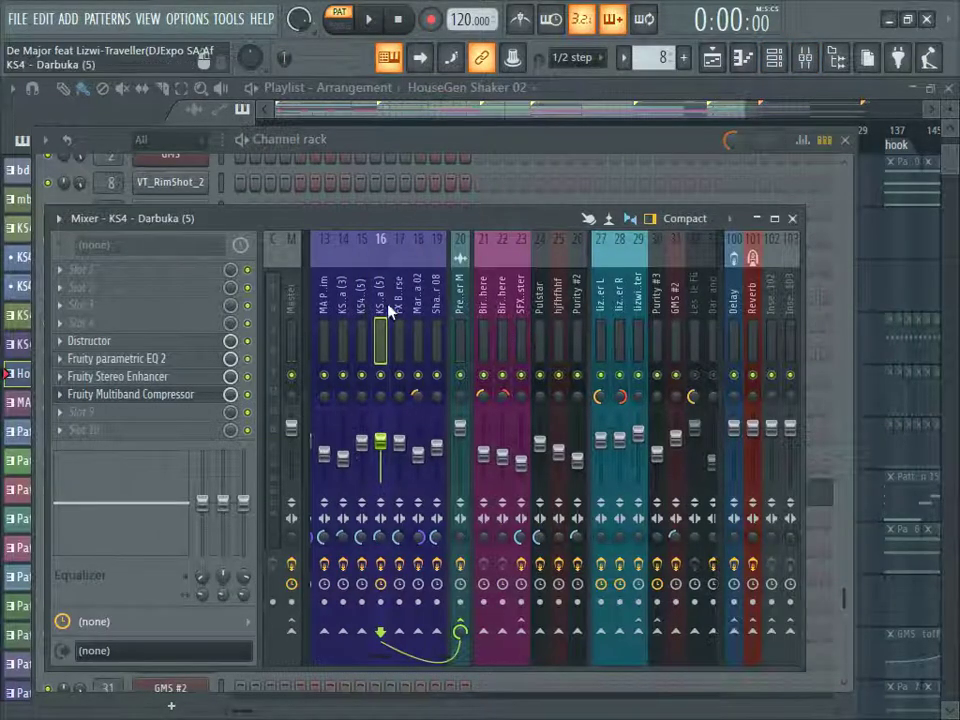
{"action": "left_click", "coordinate": [120, 394]}
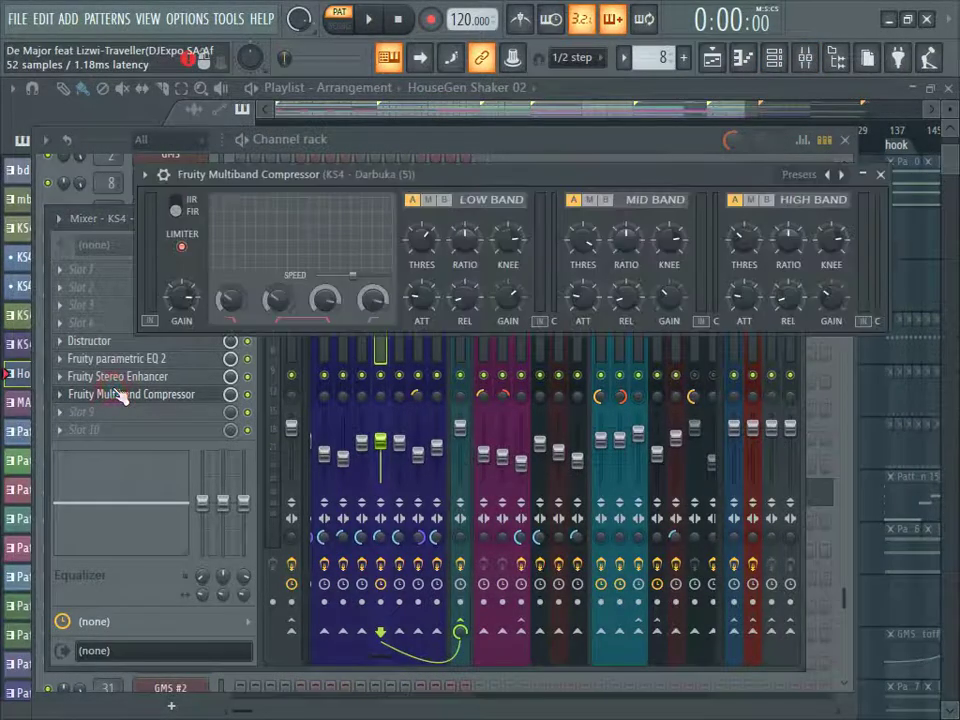
{"action": "left_click", "coordinate": [120, 394]}
{"action": "left_click", "coordinate": [115, 377]}
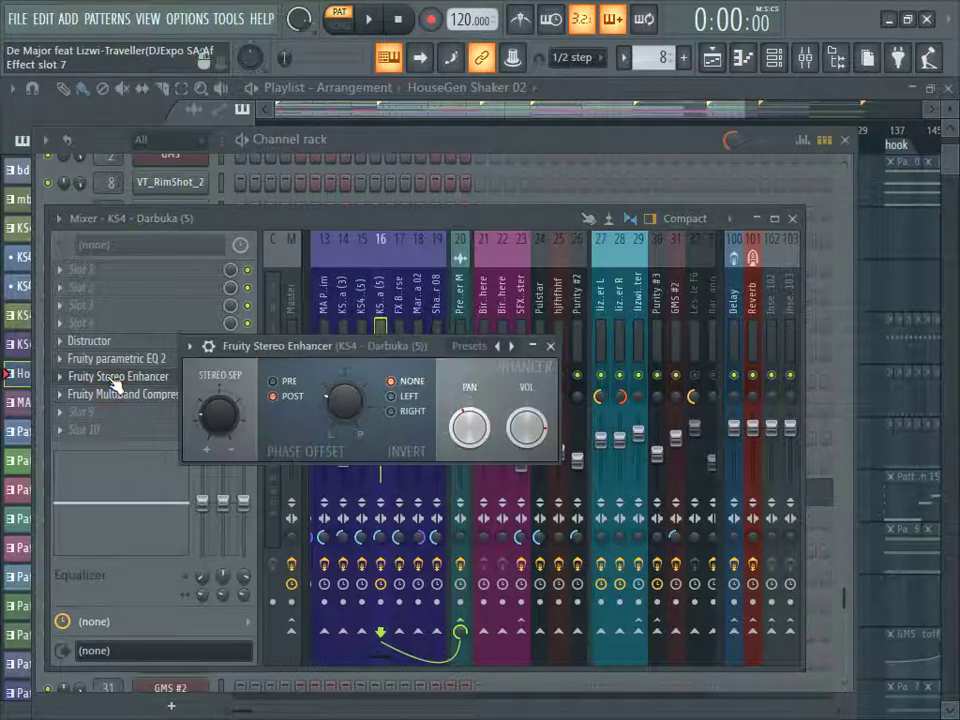
{"action": "left_click", "coordinate": [107, 358]}
{"action": "left_click", "coordinate": [107, 356]}
{"action": "left_click", "coordinate": [82, 342]}
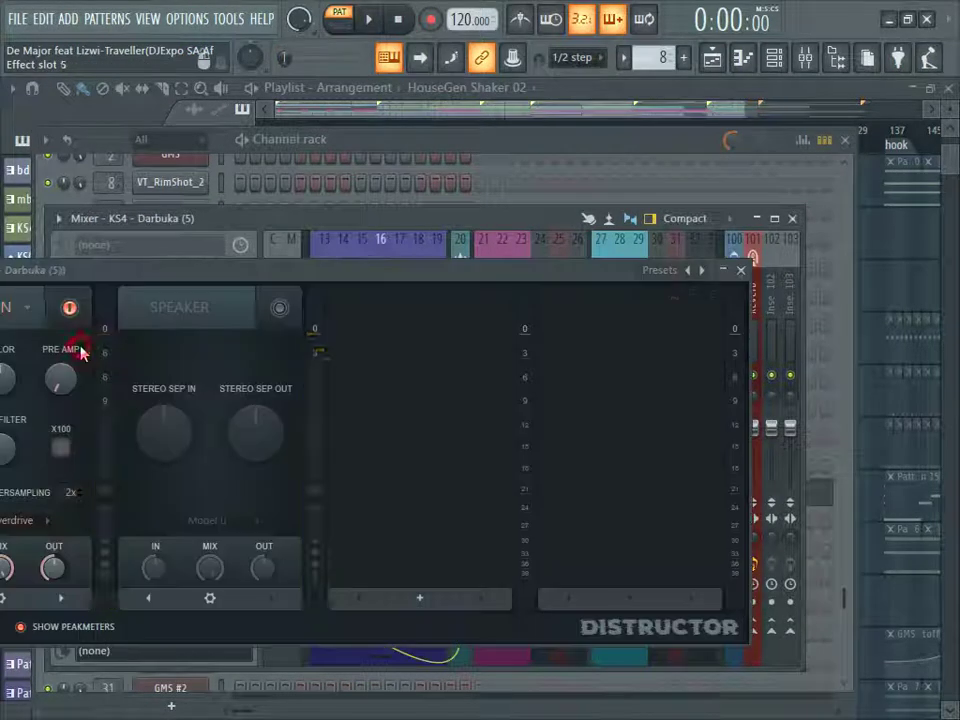
Step: Replay the HouseGen Shaker 02 pattern from the channel rack and return to the playlist
{"action": "left_click", "coordinate": [577, 141]}
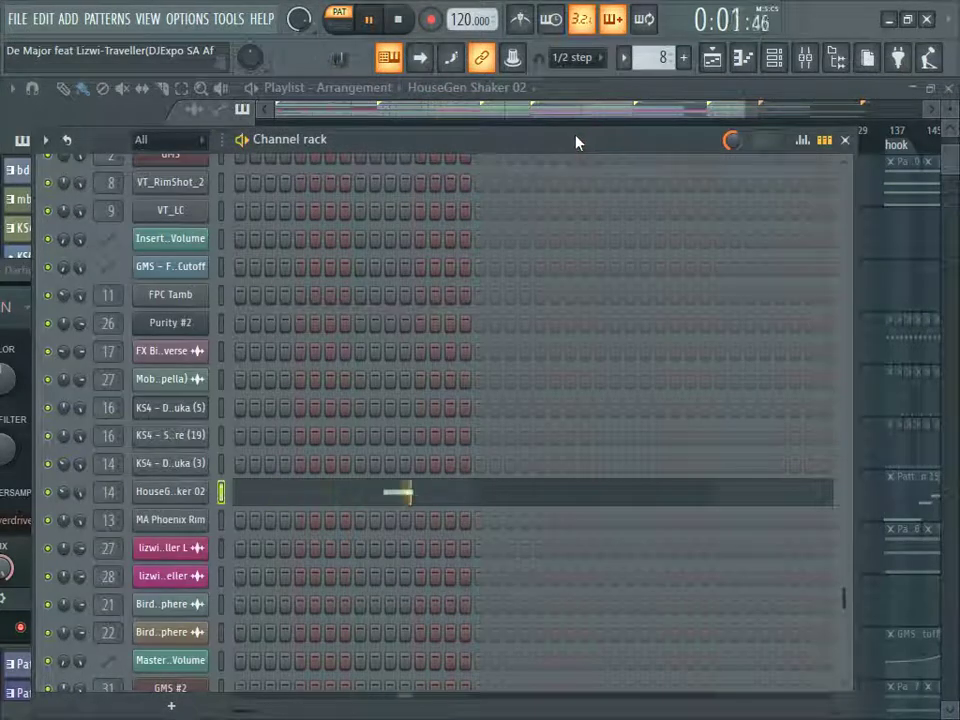
{"action": "left_click", "coordinate": [712, 64]}
{"action": "key", "text": "space"}
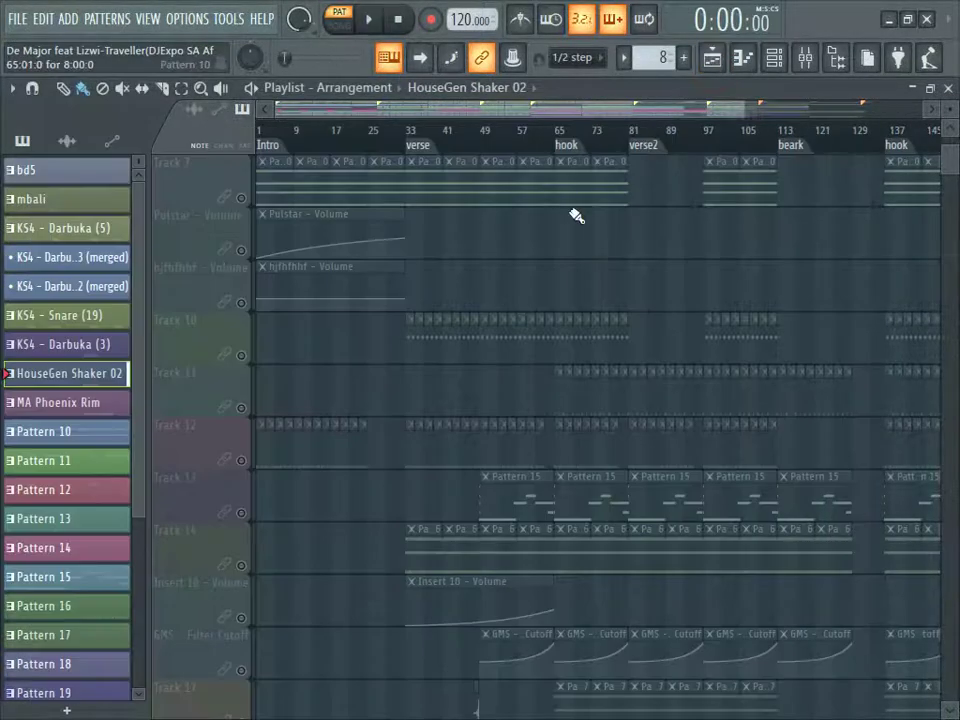
Step: Play the MA Phoenix Rim pattern and view its channel's sample settings
{"action": "scroll", "coordinate": [641, 64], "scroll_direction": "up", "scroll_amount": 1}
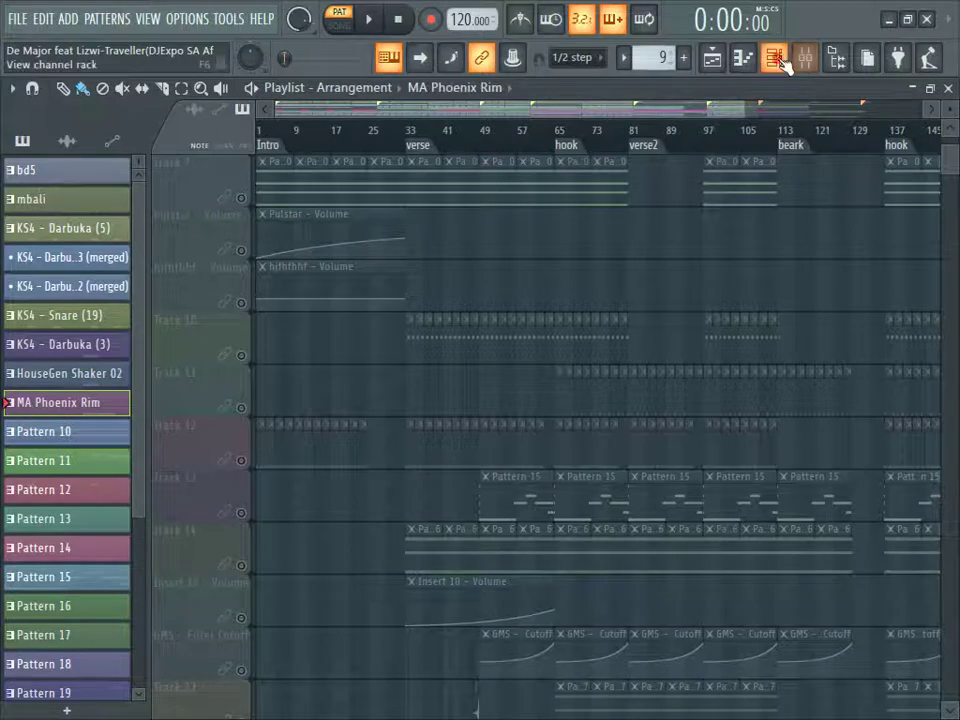
{"action": "left_click", "coordinate": [774, 57]}
{"action": "key", "text": "space"}
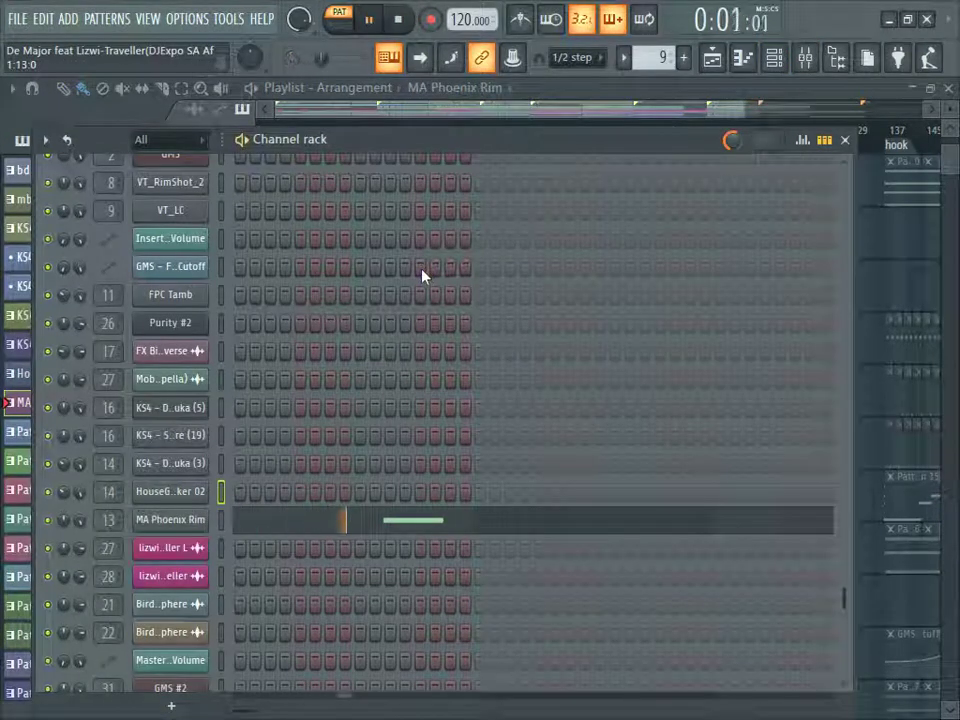
{"action": "left_click", "coordinate": [190, 519]}
Step: View the MA Phoenix Rim mixer track and its effects chain, replaying the pattern alongside the neighbouring percussion tracks
{"action": "left_click", "coordinate": [805, 57]}
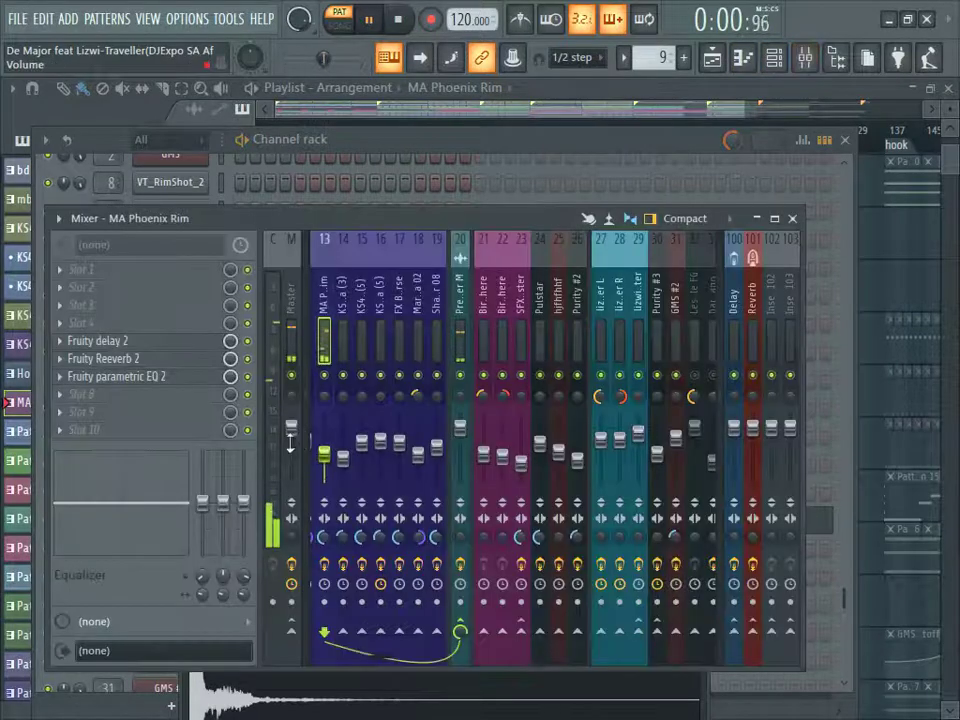
{"action": "key", "text": "space"}
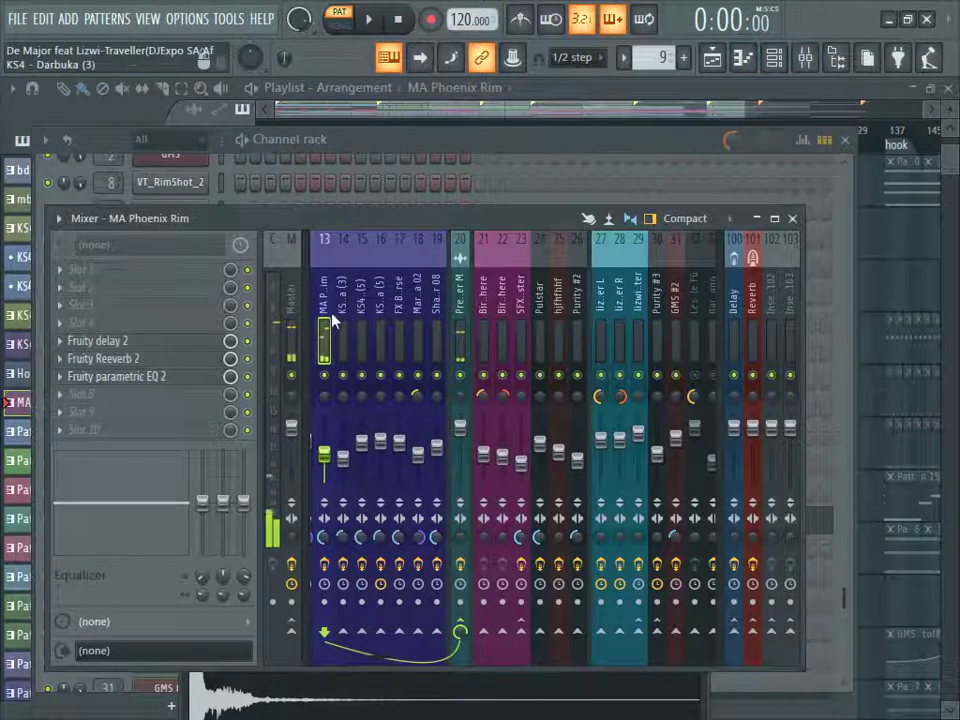
{"action": "scroll", "coordinate": [358, 309], "scroll_direction": "up", "scroll_amount": 3}
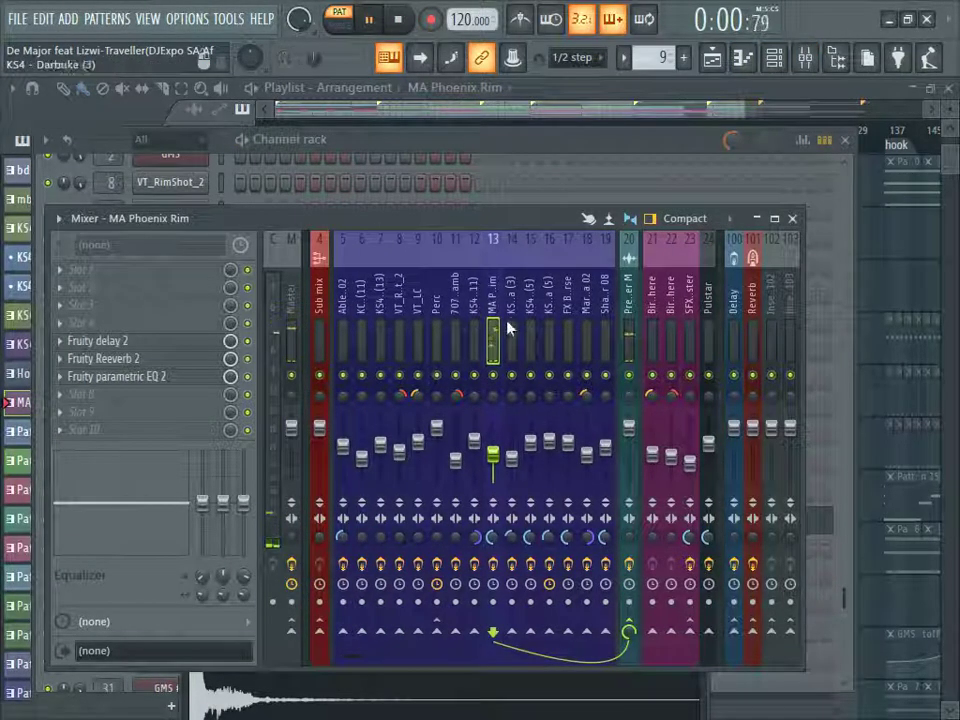
{"action": "key", "text": "space"}
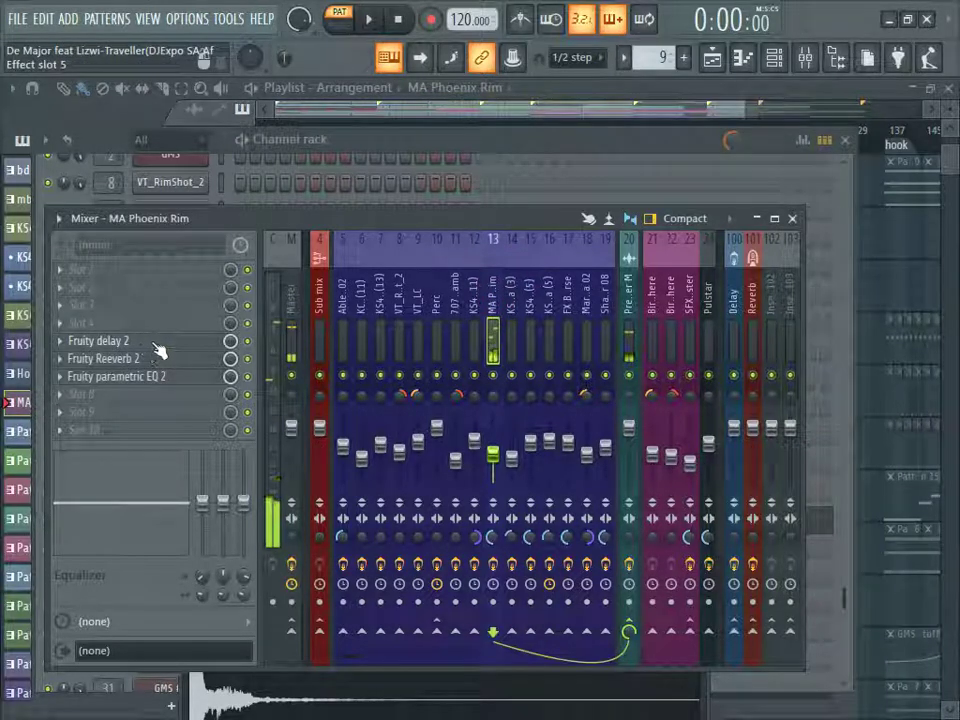
Step: Review the Fruity parametric EQ 2 settings on the MA Phoenix Rim mixer track and return to the channel rack
{"action": "left_click", "coordinate": [166, 376]}
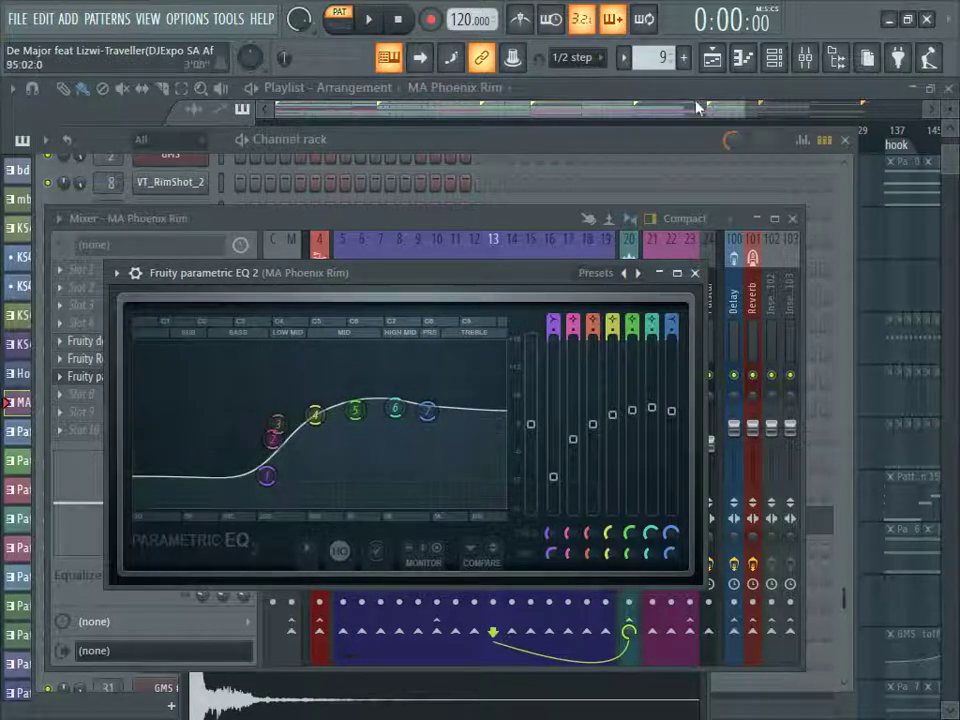
{"action": "left_click", "coordinate": [712, 60]}
{"action": "left_click", "coordinate": [776, 64]}
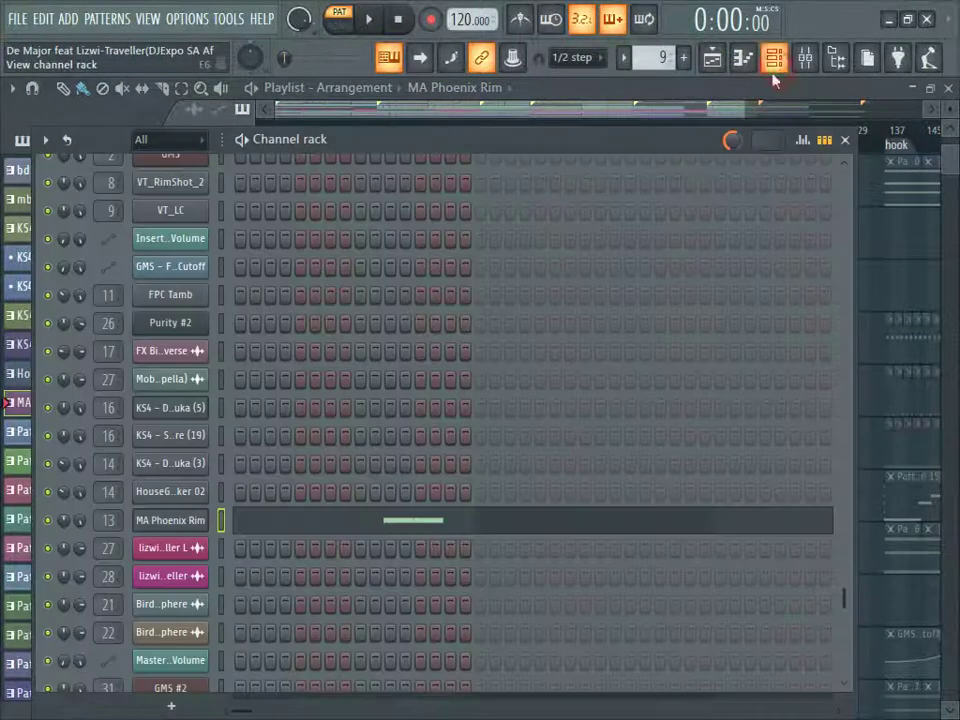
Step: Select Pattern 10 and mute its Pulstar channel in the channel rack
{"action": "scroll", "coordinate": [655, 58], "scroll_direction": "up", "scroll_amount": 1}
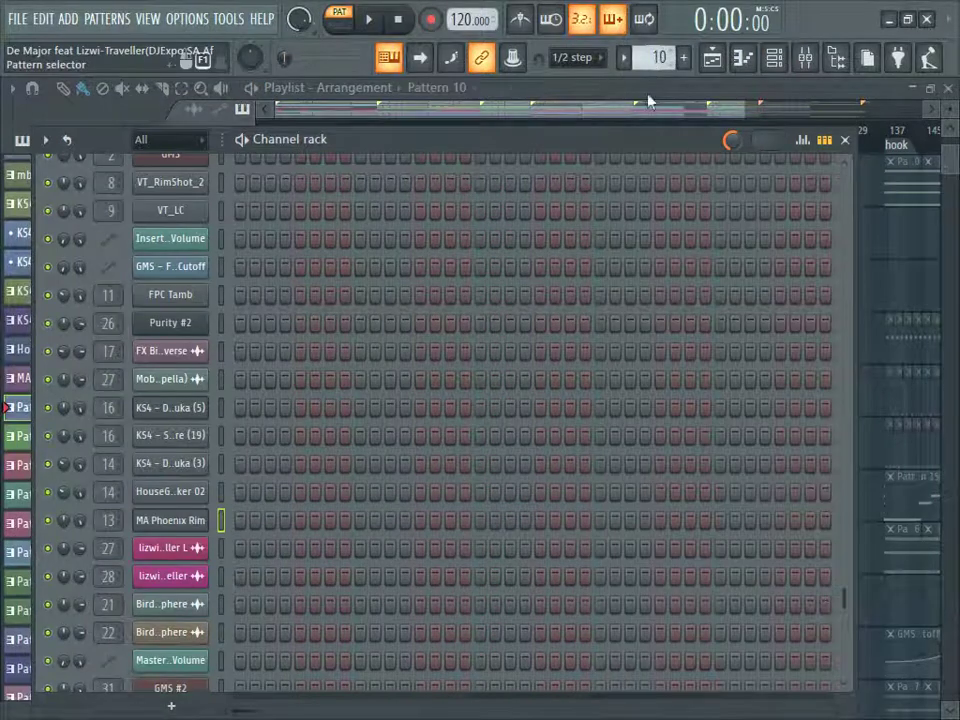
{"action": "scroll", "coordinate": [574, 478], "scroll_direction": "down", "scroll_amount": 2}
{"action": "scroll", "coordinate": [568, 476], "scroll_direction": "up", "scroll_amount": 8}
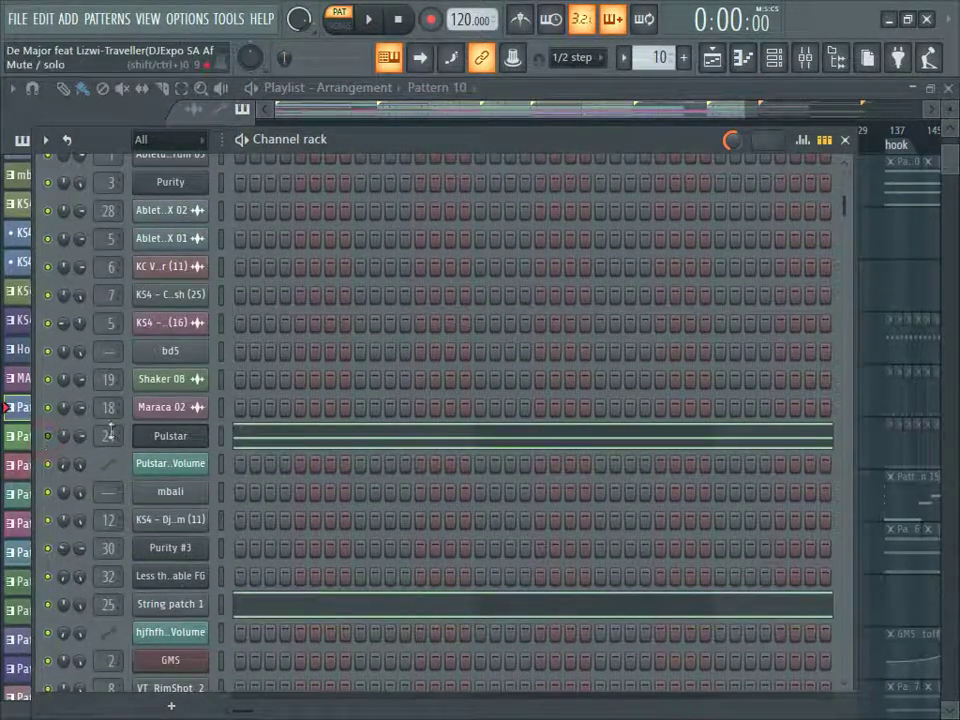
Step: View the String patch 1 notes of Pattern 10 in the piano roll and play them
{"action": "left_click", "coordinate": [248, 601]}
{"action": "scroll", "coordinate": [332, 433], "scroll_direction": "down", "scroll_amount": 6}
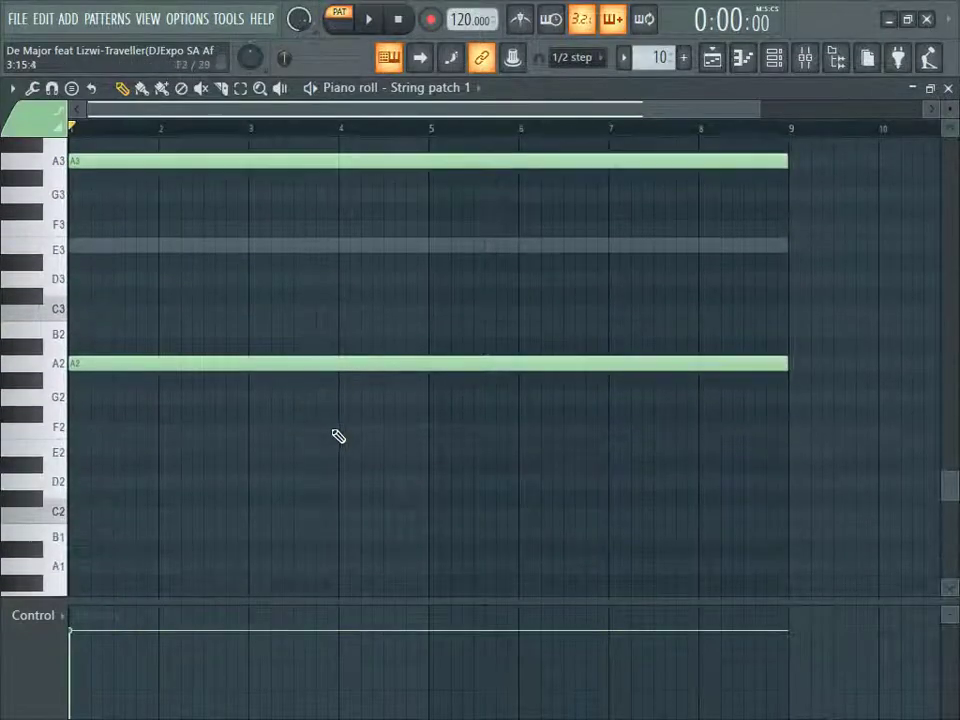
{"action": "scroll", "coordinate": [228, 478], "scroll_direction": "up", "scroll_amount": 3}
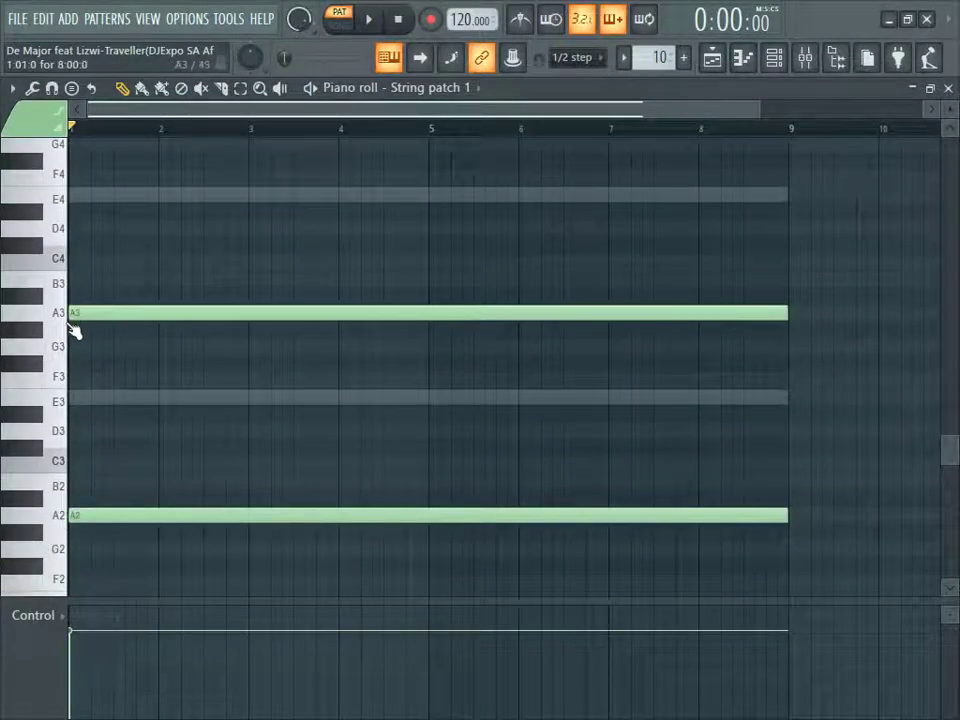
{"action": "key", "text": "space"}
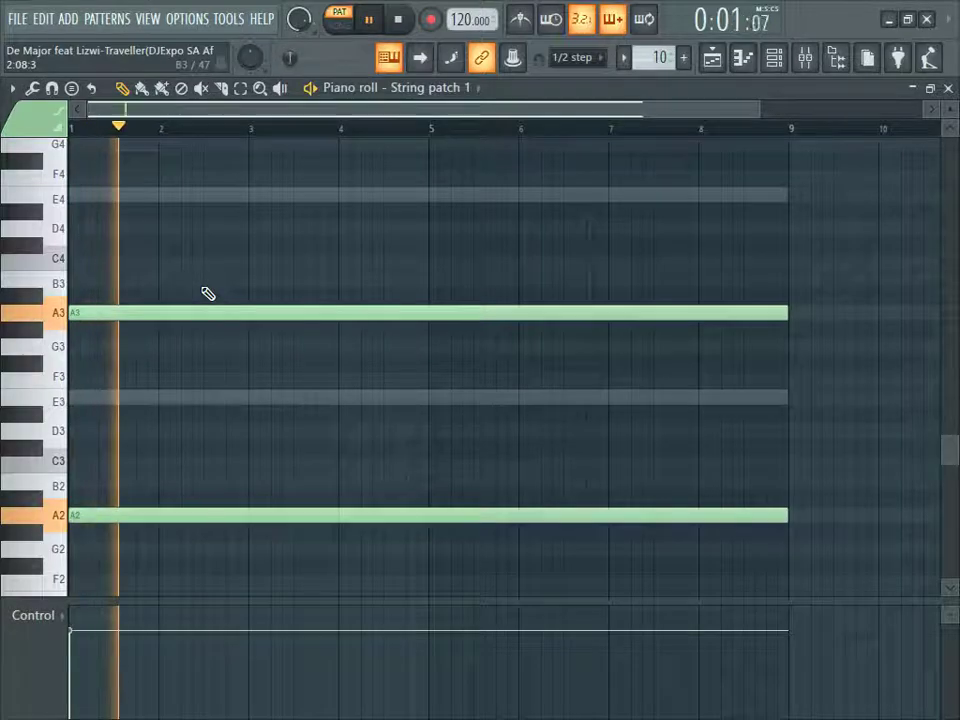
{"action": "key", "text": "space"}
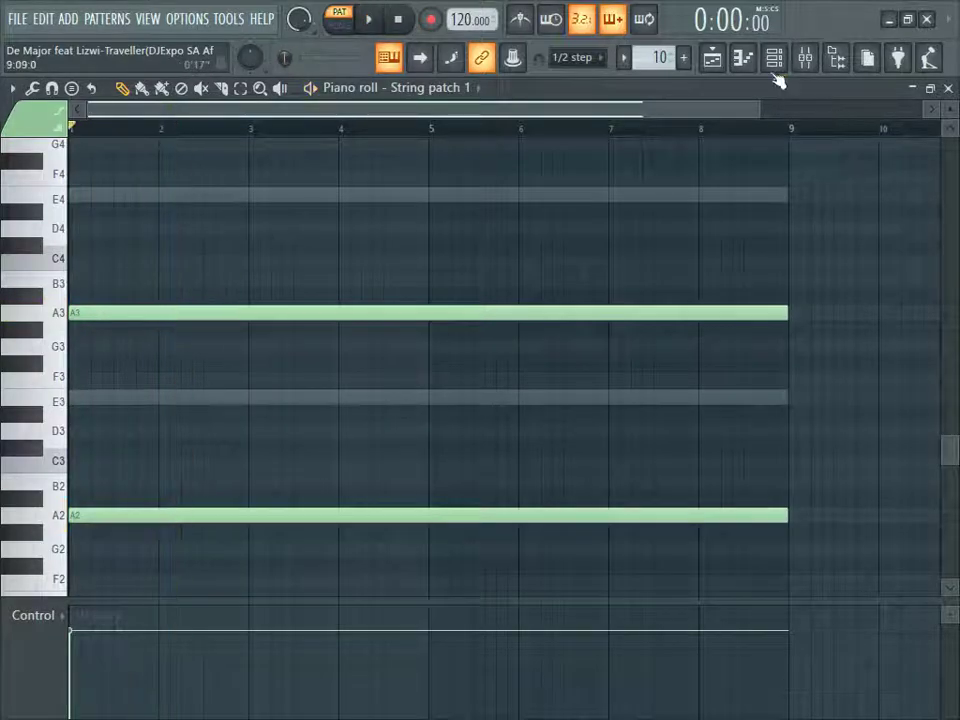
Step: Play Pattern 10 with the mixer shown and view the effects chain of the hjfhfhhf track
{"action": "left_click", "coordinate": [772, 66]}
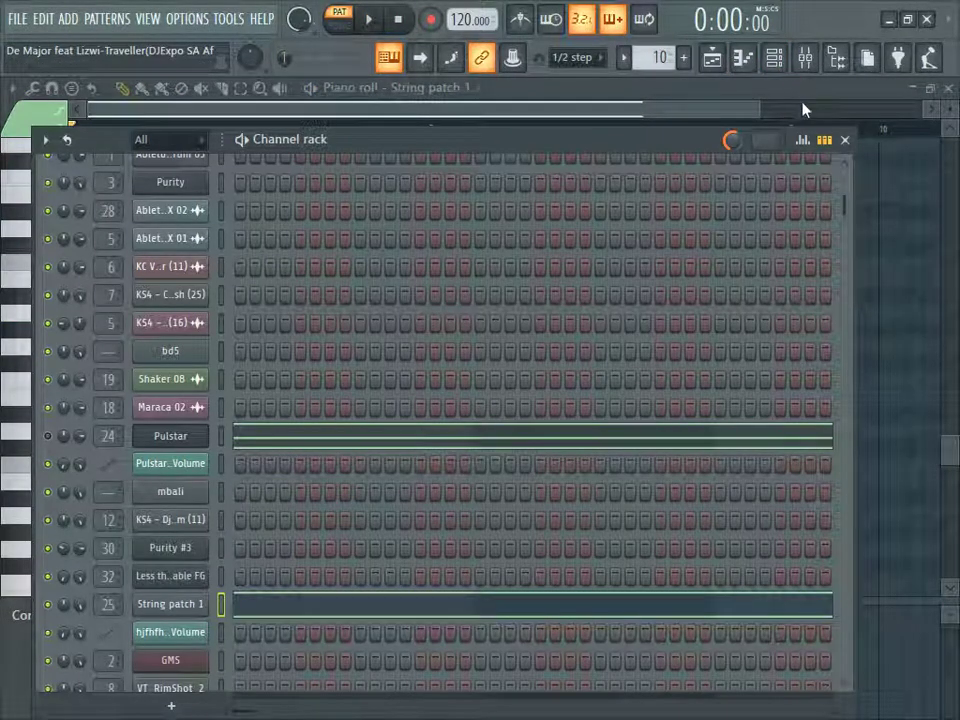
{"action": "left_click", "coordinate": [804, 60]}
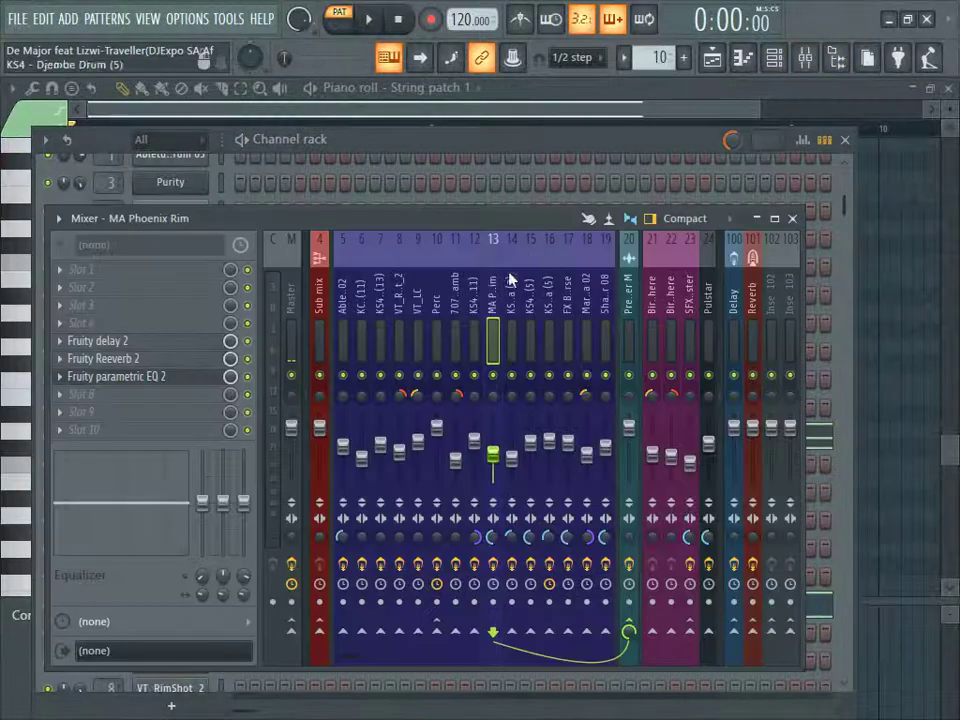
{"action": "scroll", "coordinate": [514, 260], "scroll_direction": "down", "scroll_amount": 10}
{"action": "scroll", "coordinate": [543, 288], "scroll_direction": "up", "scroll_amount": 8}
{"action": "key", "text": "space"}
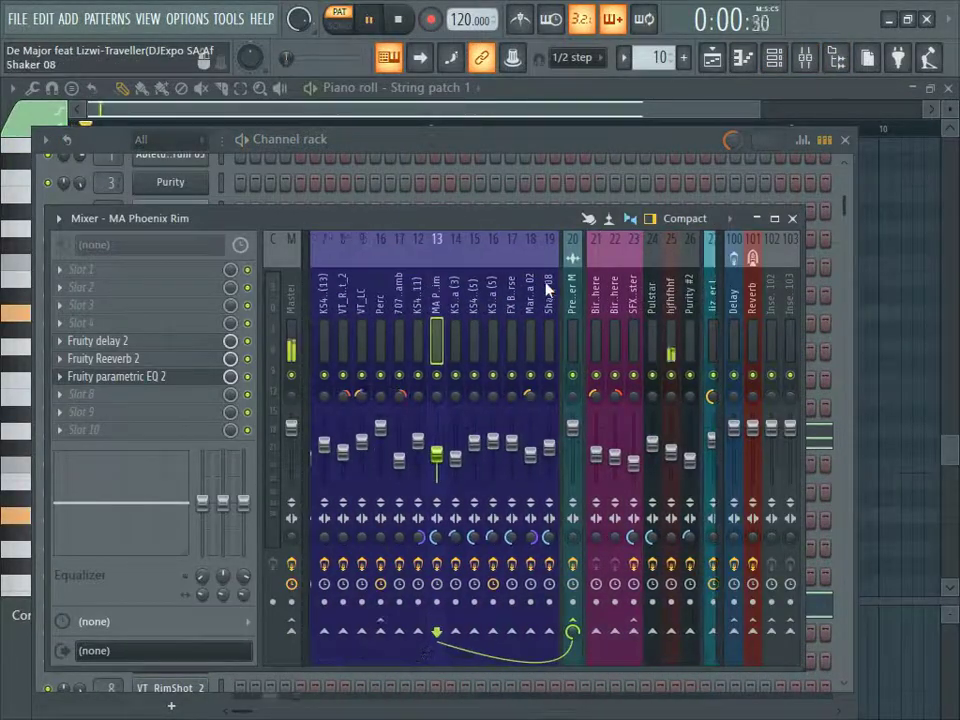
{"action": "left_click", "coordinate": [672, 297]}
{"action": "key", "text": "space"}
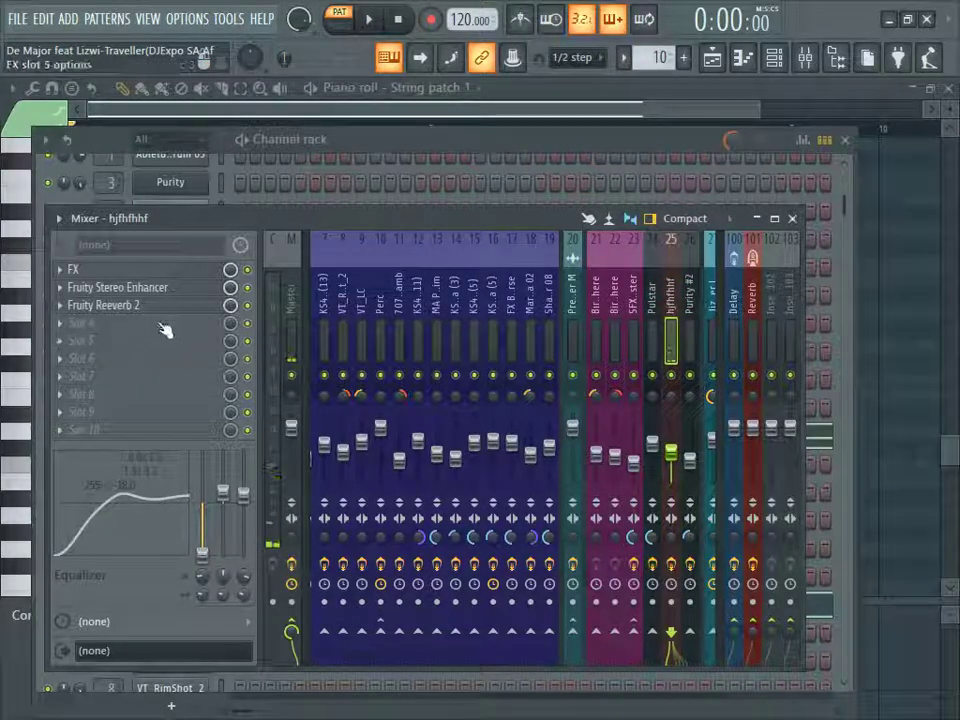
Step: Review the FX, Fruity Stereo Enhancer and Fruity Reeverb 2 settings on the hjfhfhhf mixer track
{"action": "left_click", "coordinate": [145, 272]}
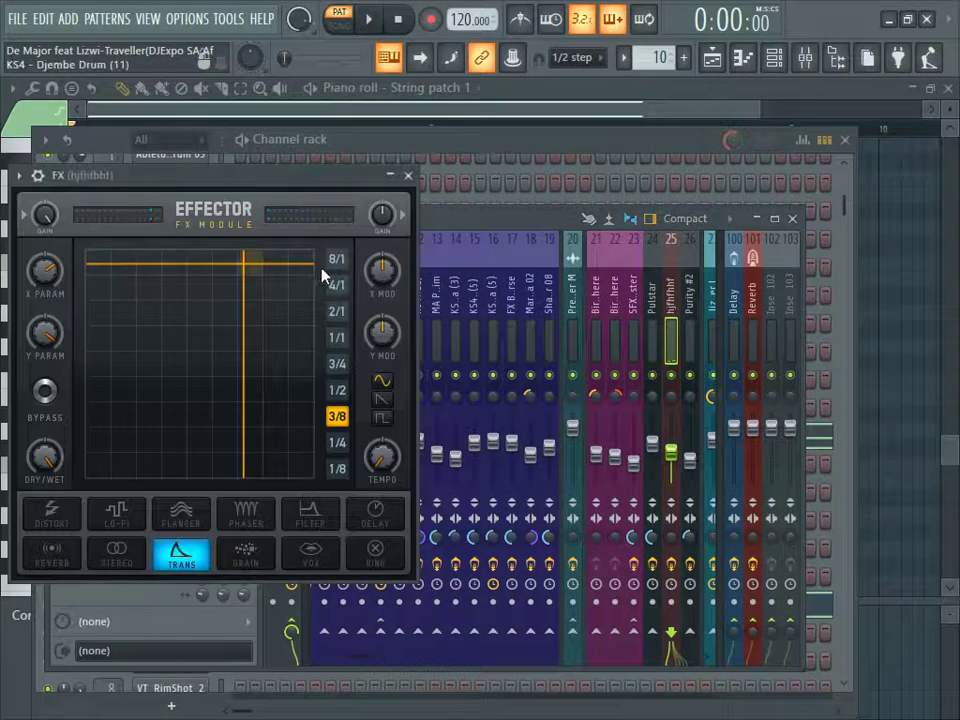
{"action": "left_click", "coordinate": [410, 178]}
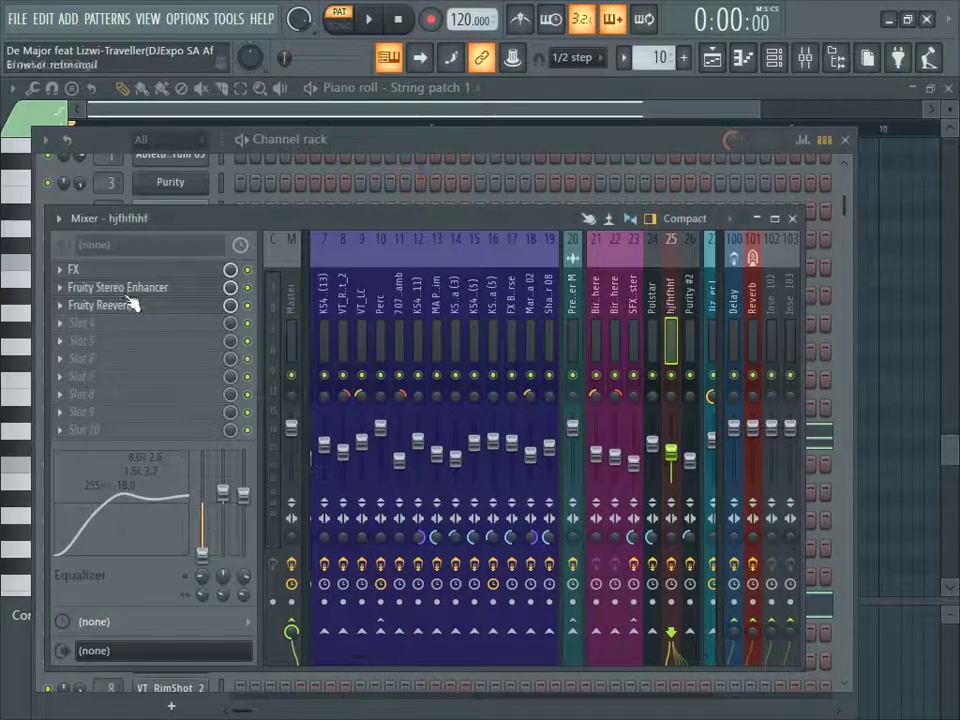
{"action": "left_click", "coordinate": [127, 296]}
{"action": "left_click", "coordinate": [404, 200]}
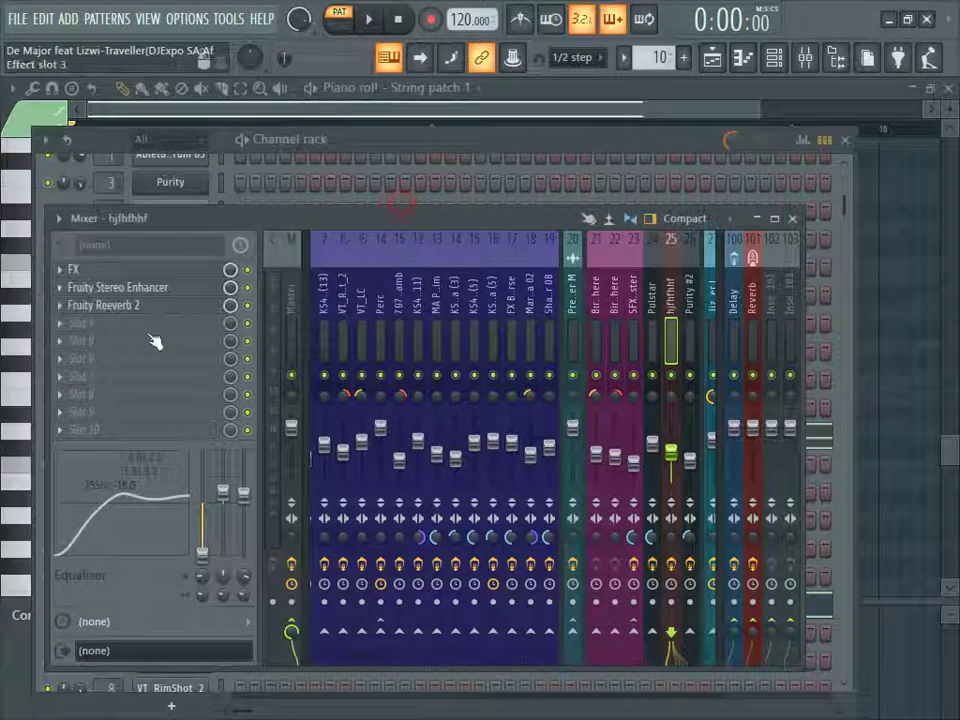
{"action": "left_click", "coordinate": [125, 305]}
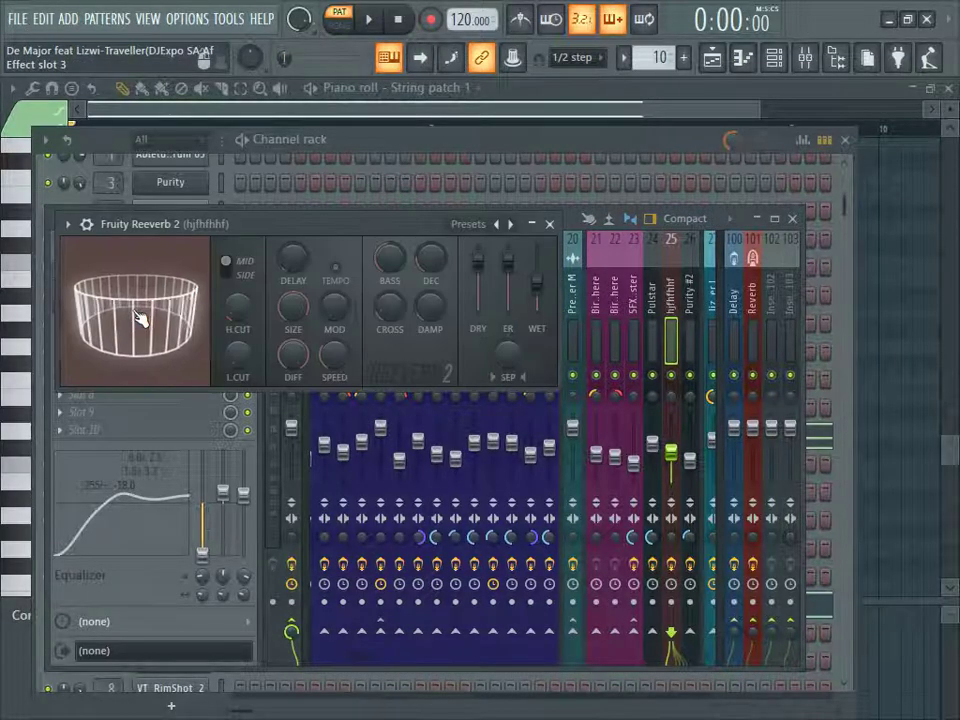
Step: Return to the playlist and unmute the Pulstar channel in the channel rack
{"action": "left_click", "coordinate": [711, 57]}
{"action": "key", "text": "space"}
{"action": "key", "text": "space"}
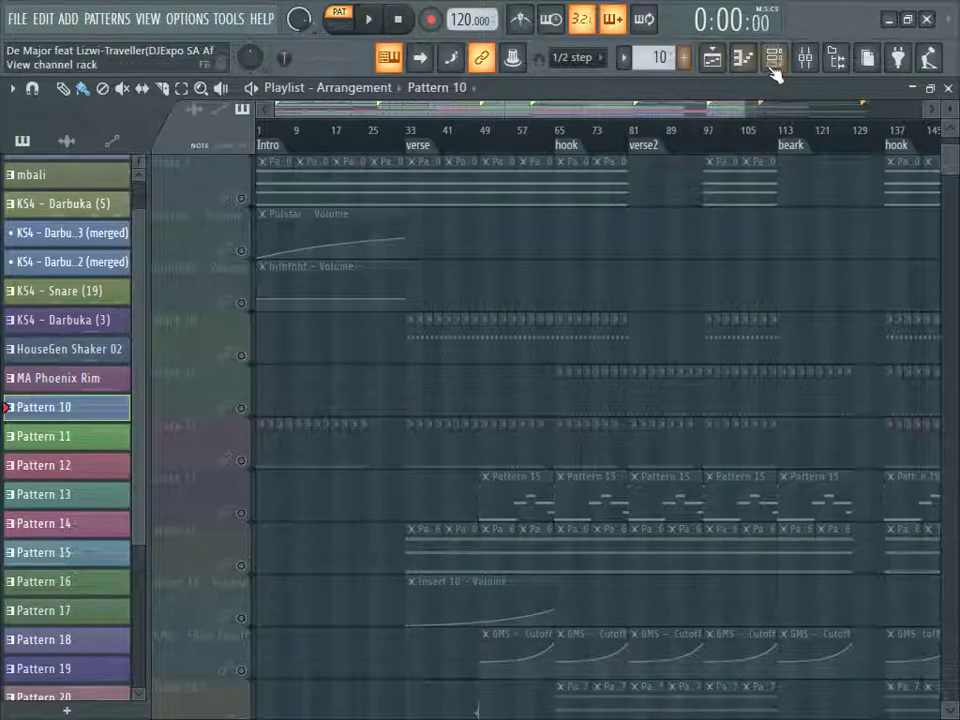
{"action": "left_click", "coordinate": [773, 57]}
{"action": "left_click", "coordinate": [48, 436]}
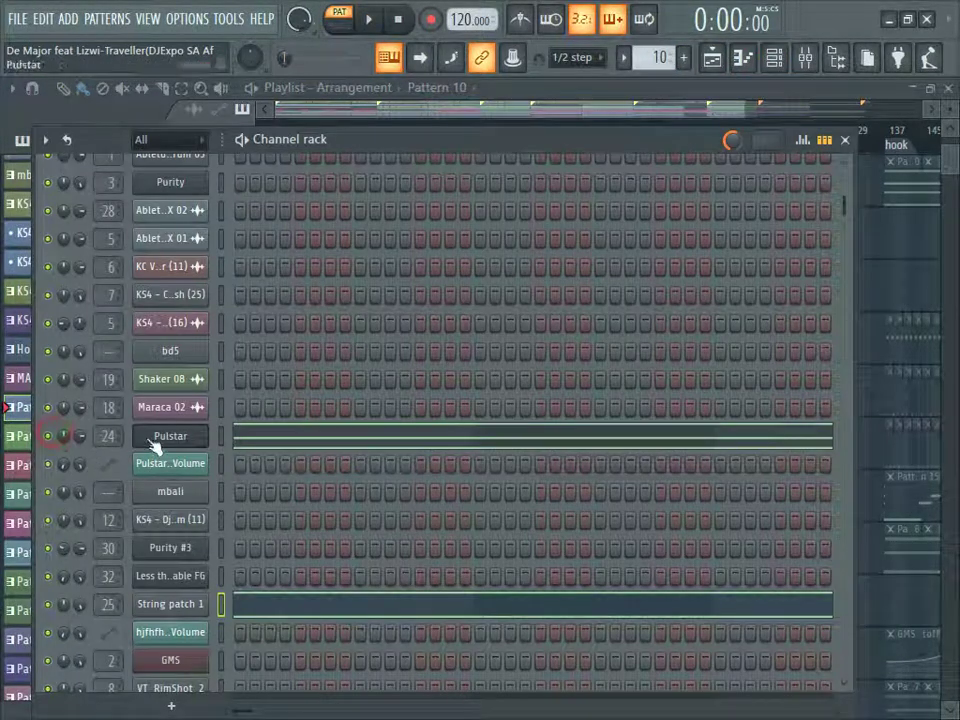
Step: Play Pattern 10 while viewing Pulstar's Sytrus settings, and compare the Pulstar and hjfhfhhf mixer tracks
{"action": "left_click", "coordinate": [158, 439]}
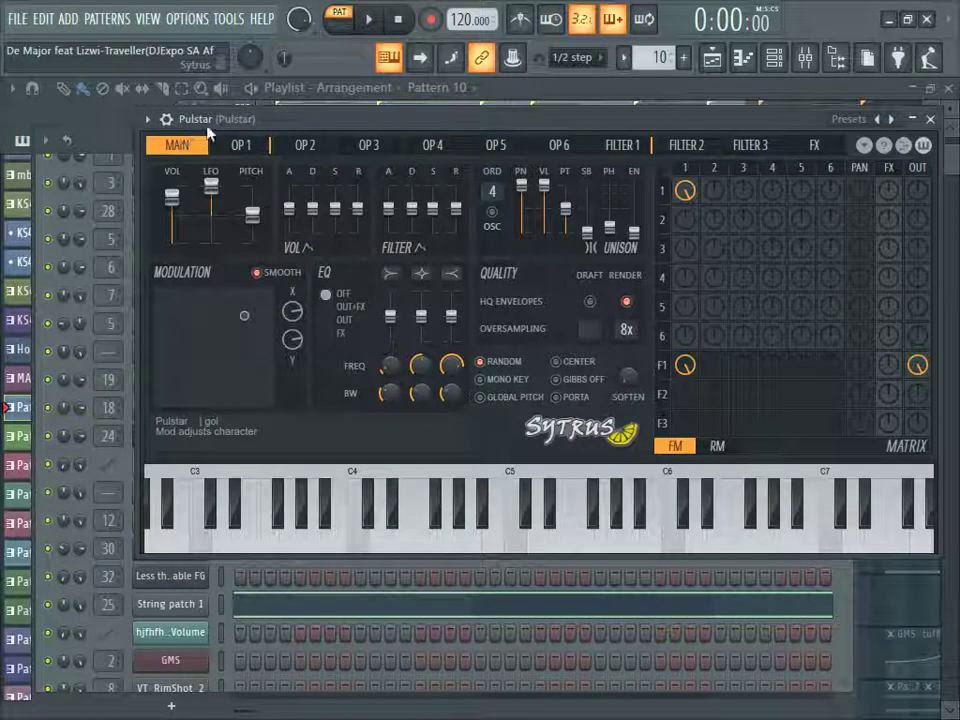
{"action": "key", "text": "space"}
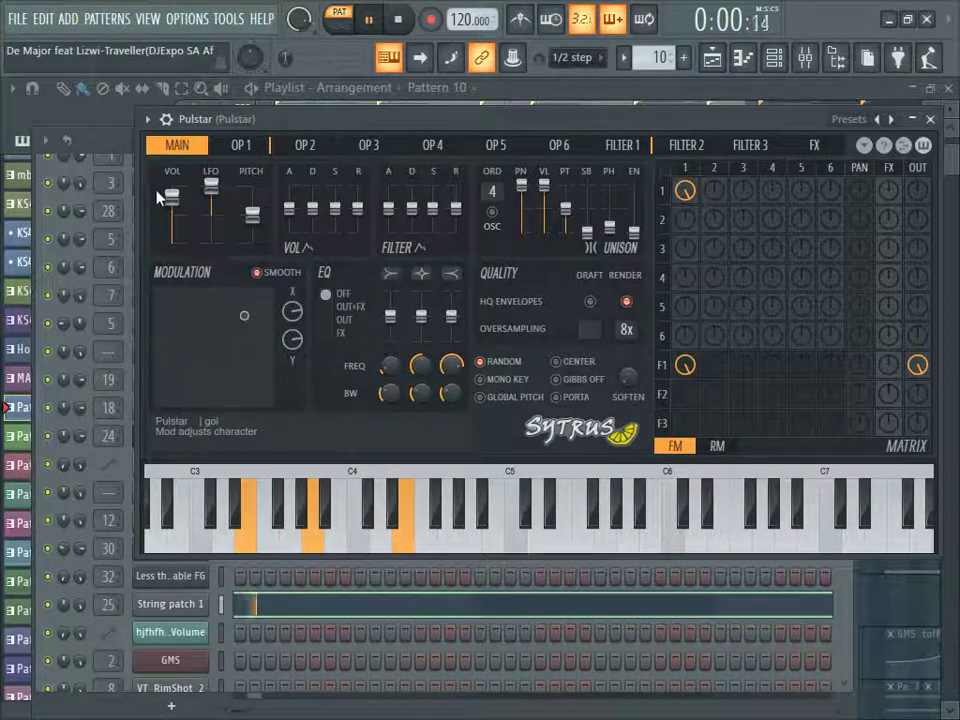
{"action": "left_click", "coordinate": [773, 57]}
{"action": "left_click", "coordinate": [805, 57]}
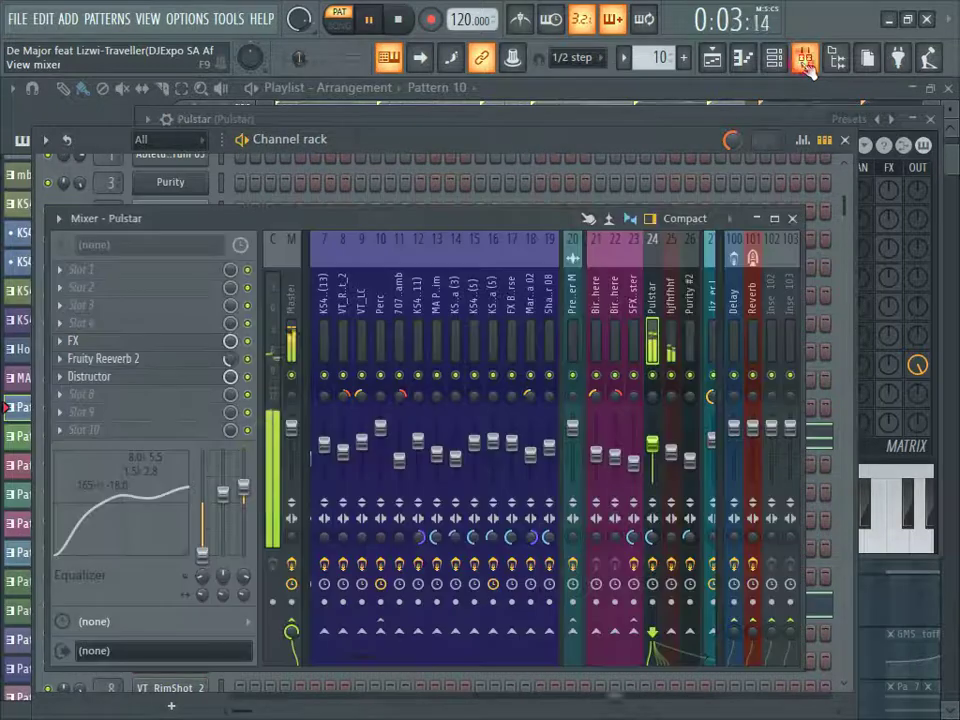
{"action": "scroll", "coordinate": [662, 246], "scroll_direction": "right", "scroll_amount": 3}
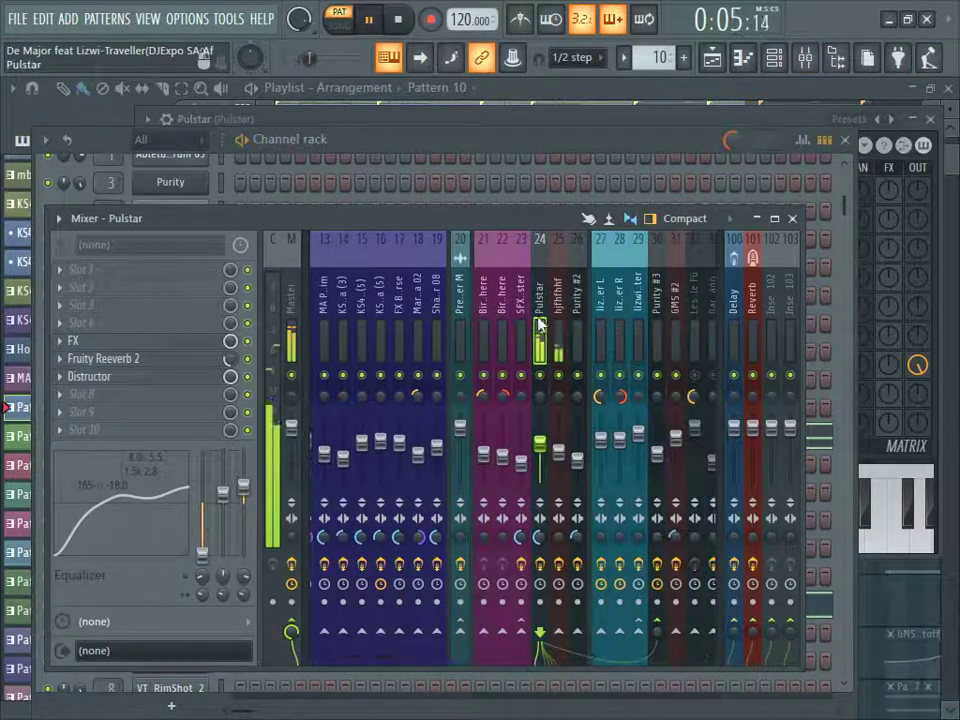
{"action": "key", "text": "space"}
{"action": "left_click", "coordinate": [557, 313]}
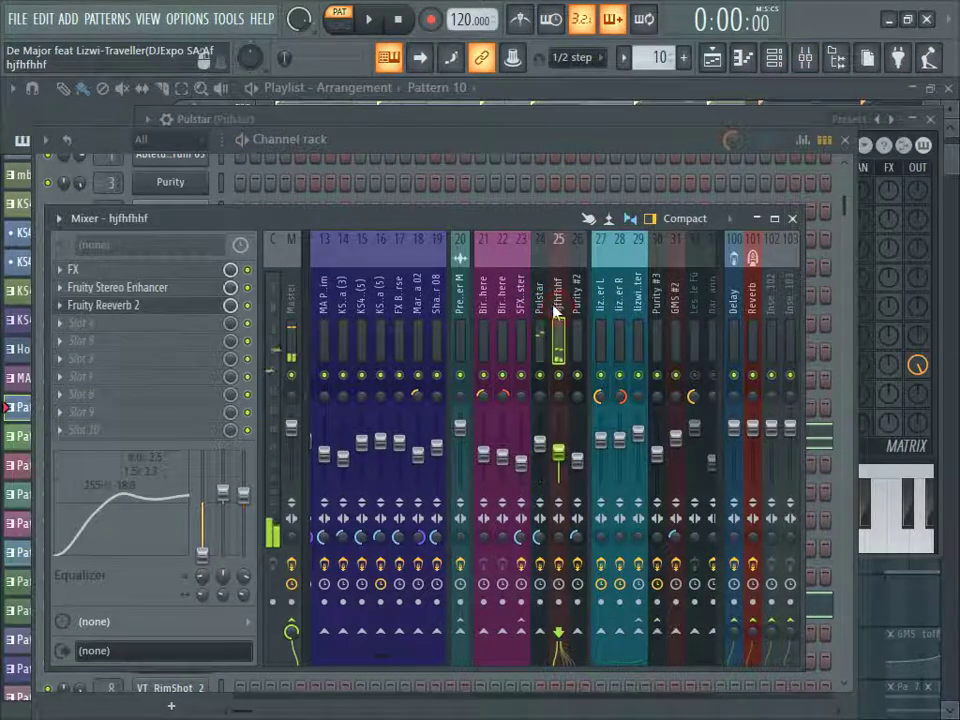
{"action": "left_click", "coordinate": [538, 313]}
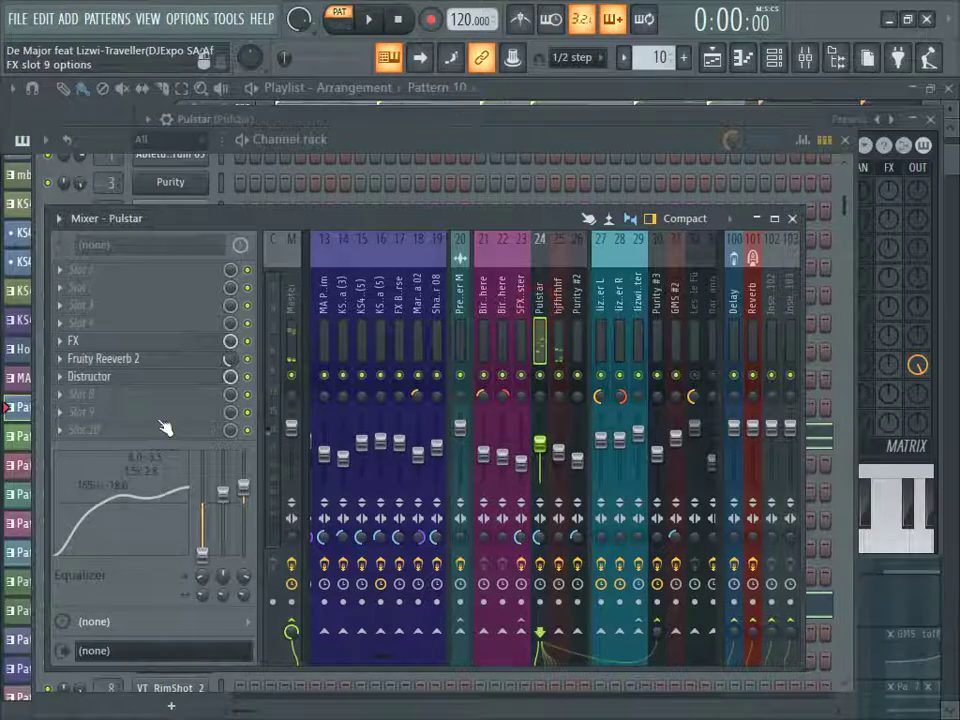
Step: Review the FX and Fruity Reeverb 2 settings on the Pulstar mixer track, moving their windows clear of the effects chain
{"action": "left_click", "coordinate": [90, 344]}
{"action": "left_click_drag", "start_coordinate": [300, 250], "coordinate": [653, 203]}
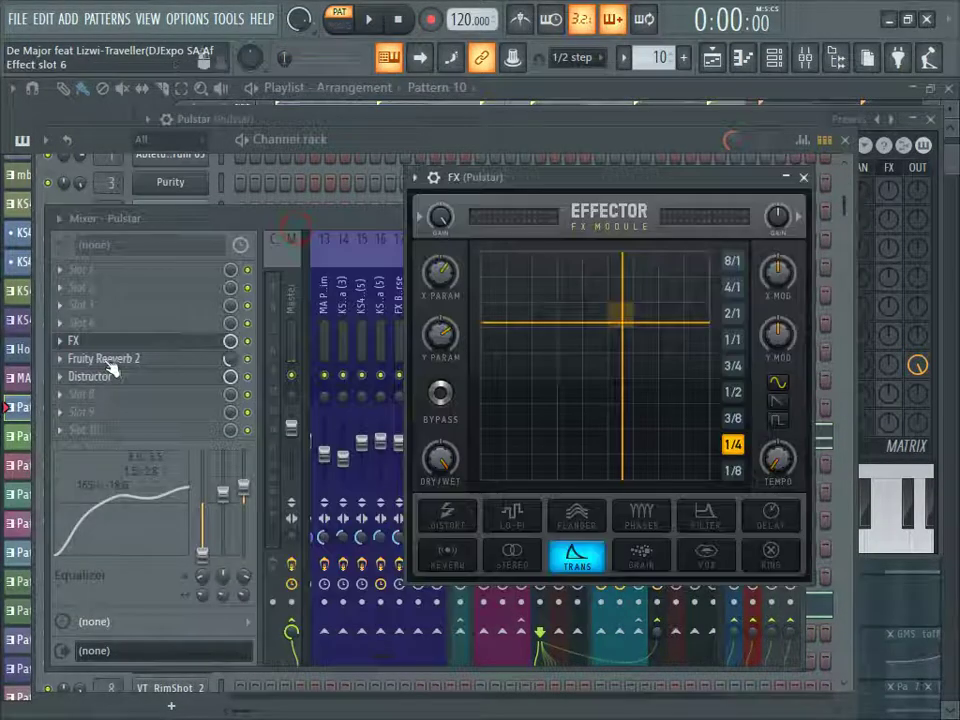
{"action": "left_click", "coordinate": [108, 360]}
{"action": "left_click_drag", "start_coordinate": [428, 248], "coordinate": [631, 197]}
{"action": "left_click", "coordinate": [128, 394]}
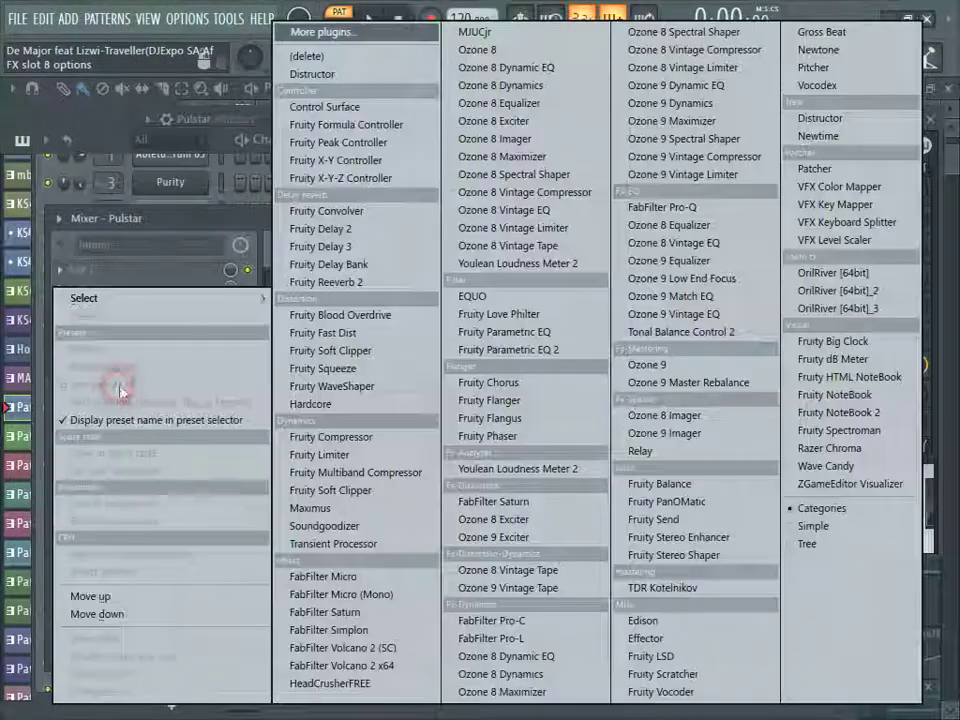
{"action": "left_click", "coordinate": [127, 226]}
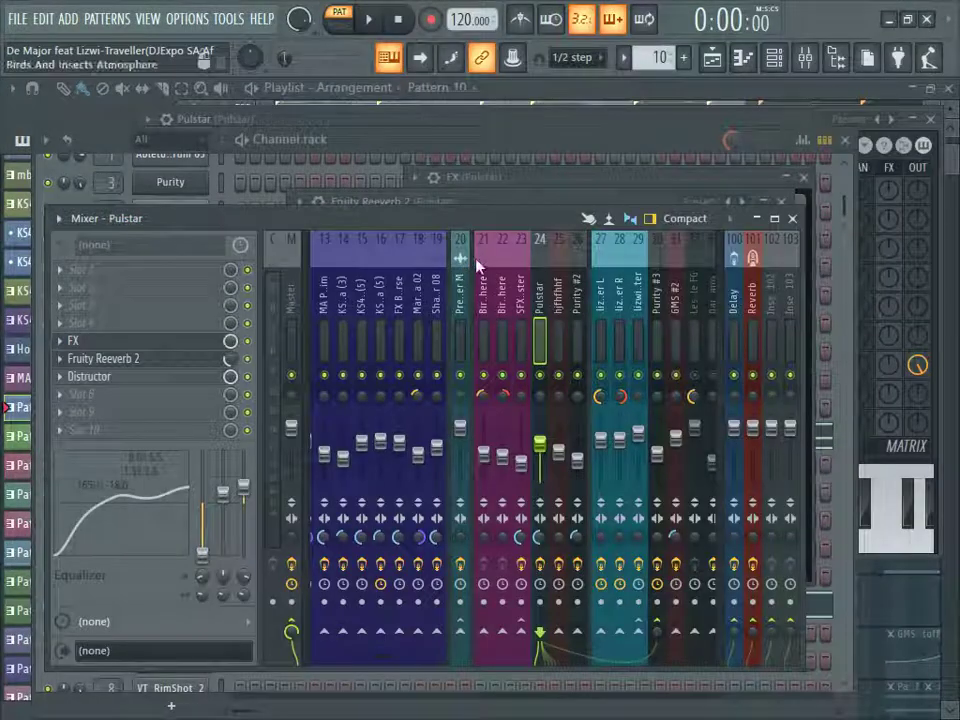
Step: Select Pattern 11 and play it from the channel rack
{"action": "left_click", "coordinate": [711, 60]}
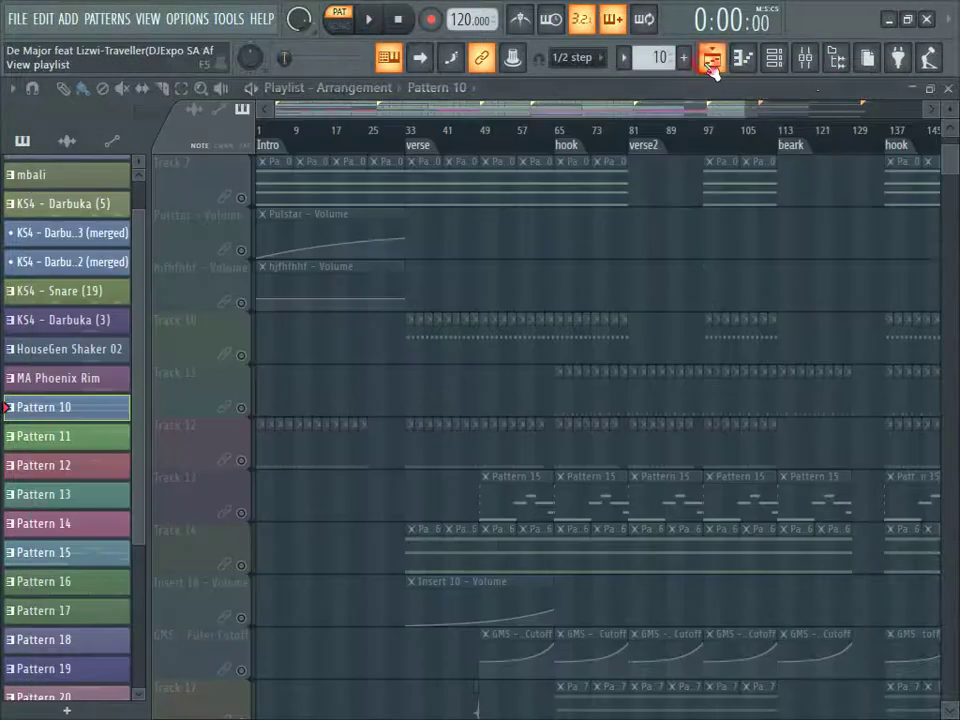
{"action": "left_click", "coordinate": [774, 58]}
{"action": "scroll", "coordinate": [662, 57], "scroll_direction": "up", "scroll_amount": 1}
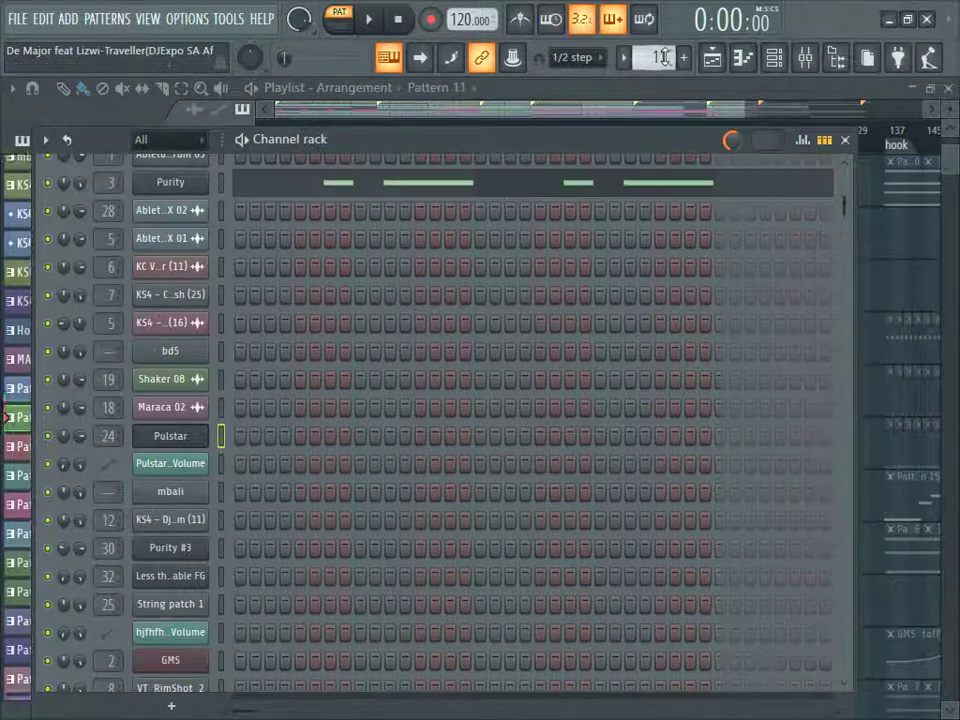
{"action": "scroll", "coordinate": [433, 371], "scroll_direction": "up", "scroll_amount": 1}
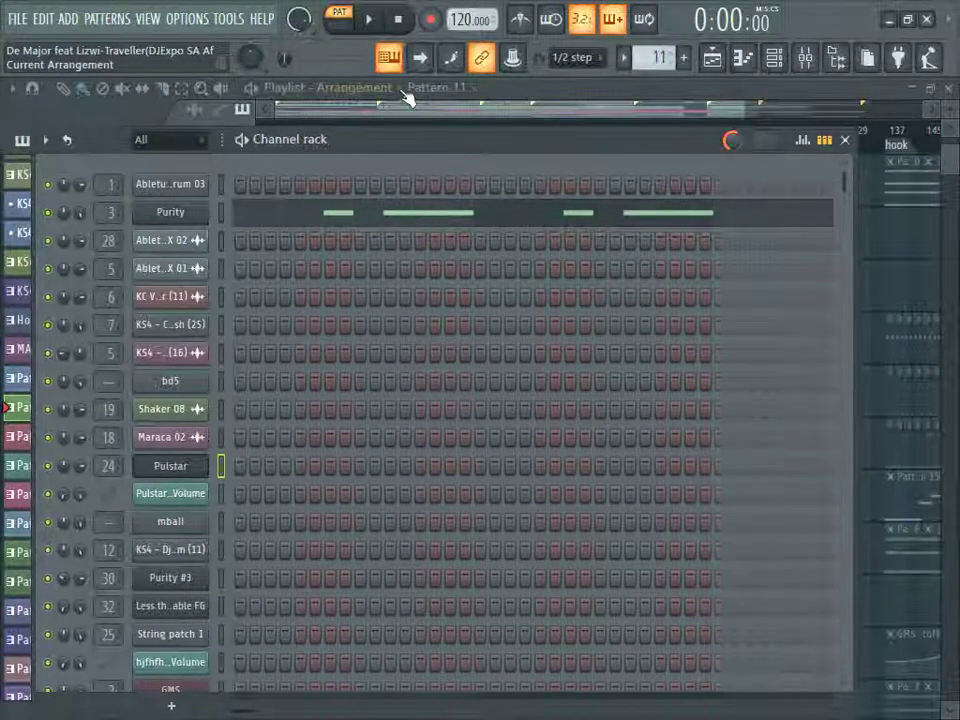
{"action": "left_click", "coordinate": [370, 22]}
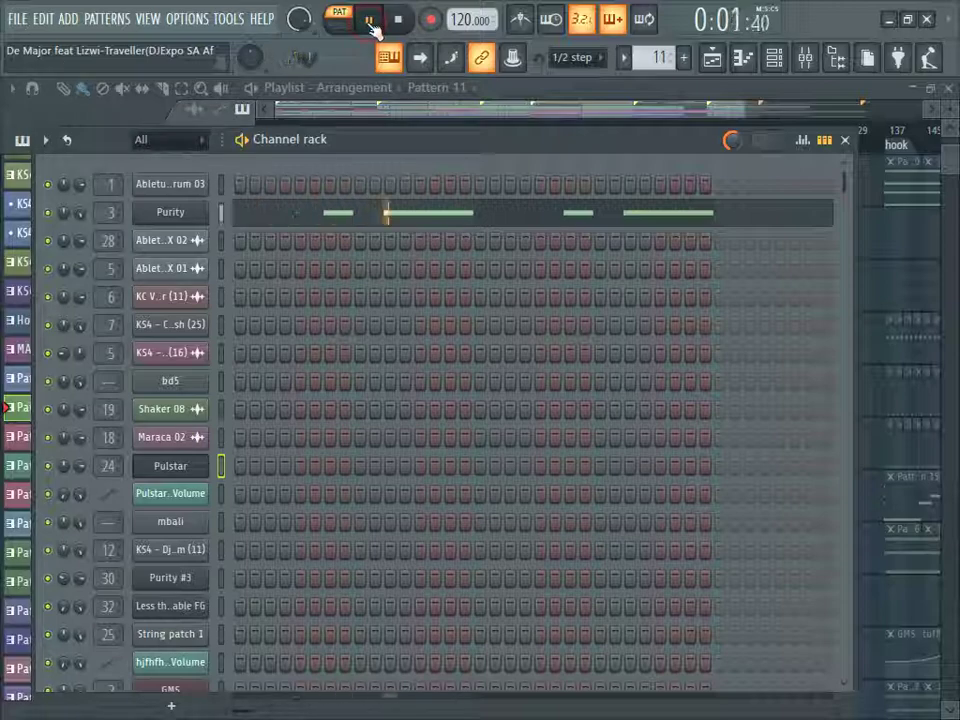
{"action": "key", "text": "space"}
Step: View the Purity channel's instrument settings, and open its notes in the piano roll to audition A2
{"action": "left_click", "coordinate": [223, 215]}
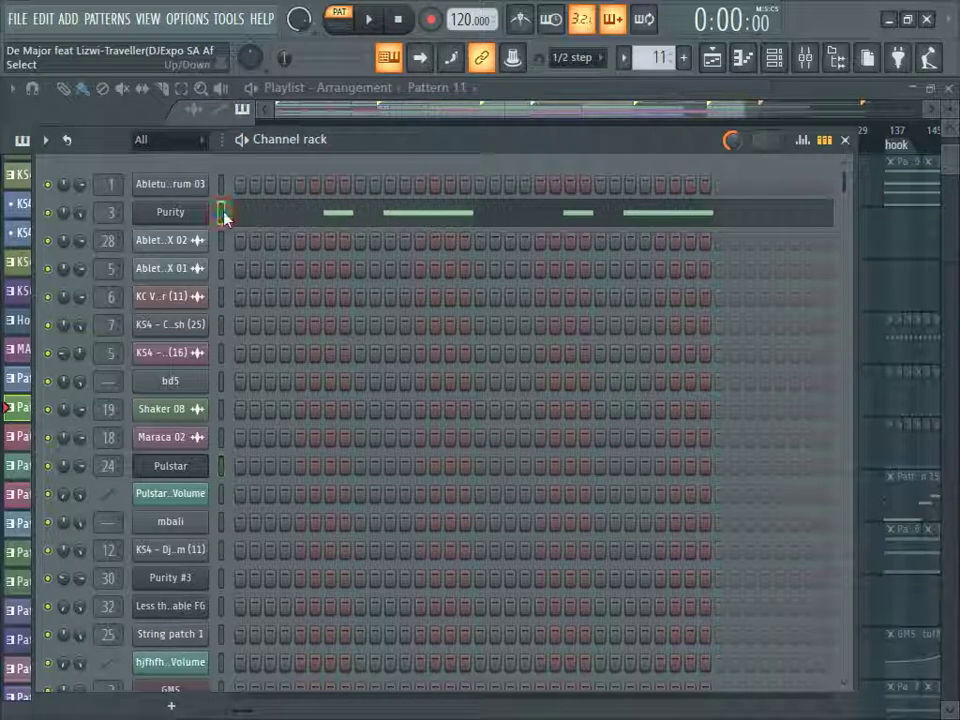
{"action": "left_click", "coordinate": [190, 211]}
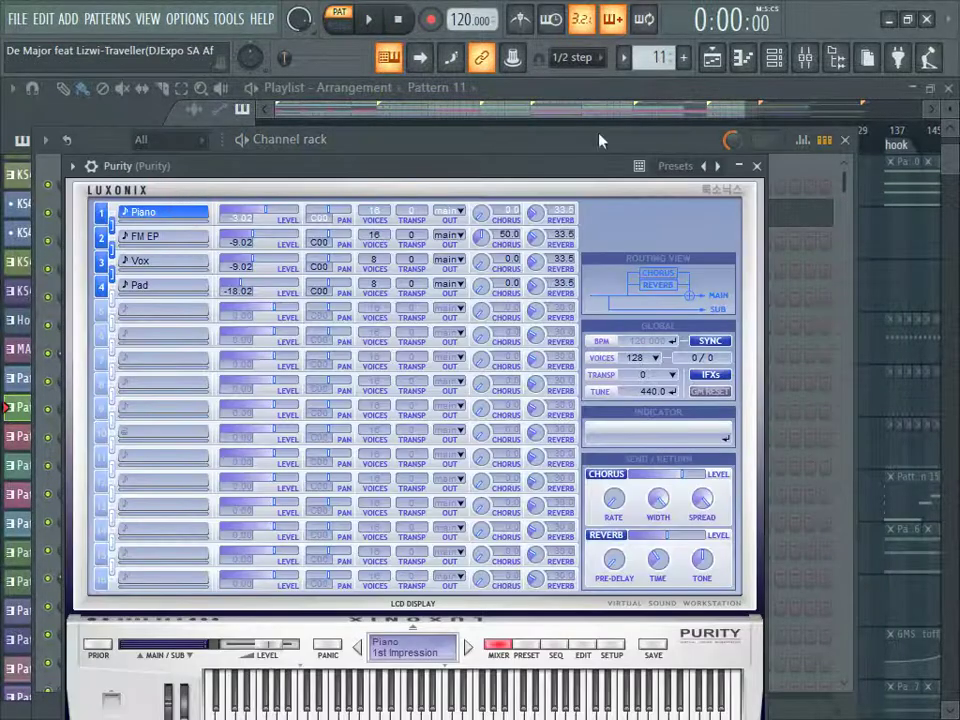
{"action": "left_click", "coordinate": [757, 166]}
{"action": "left_click", "coordinate": [288, 217]}
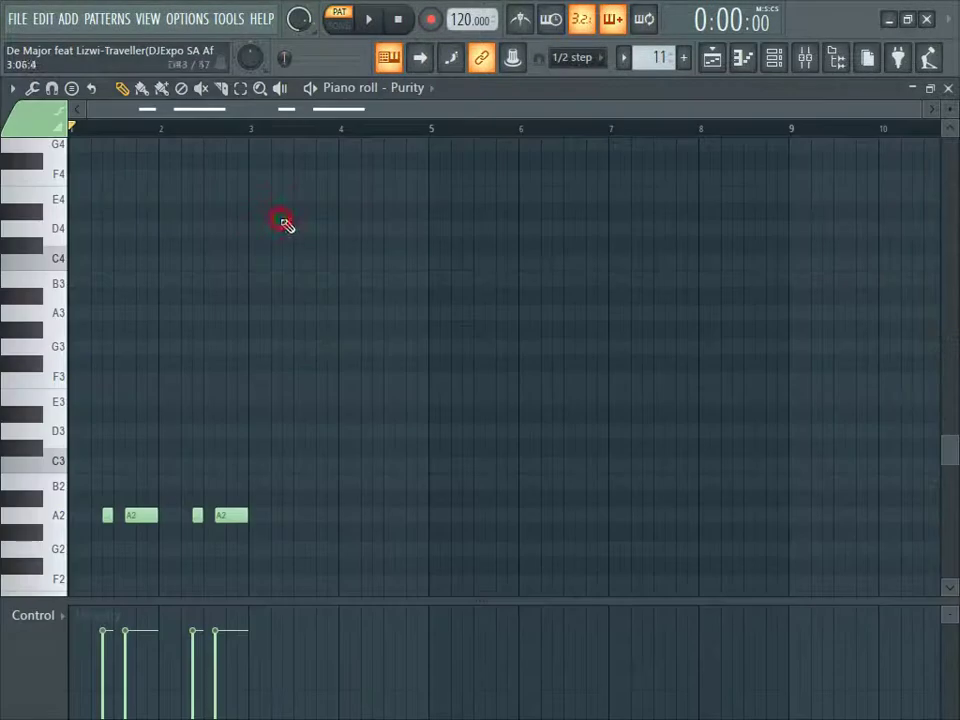
{"action": "left_click", "coordinate": [64, 518]}
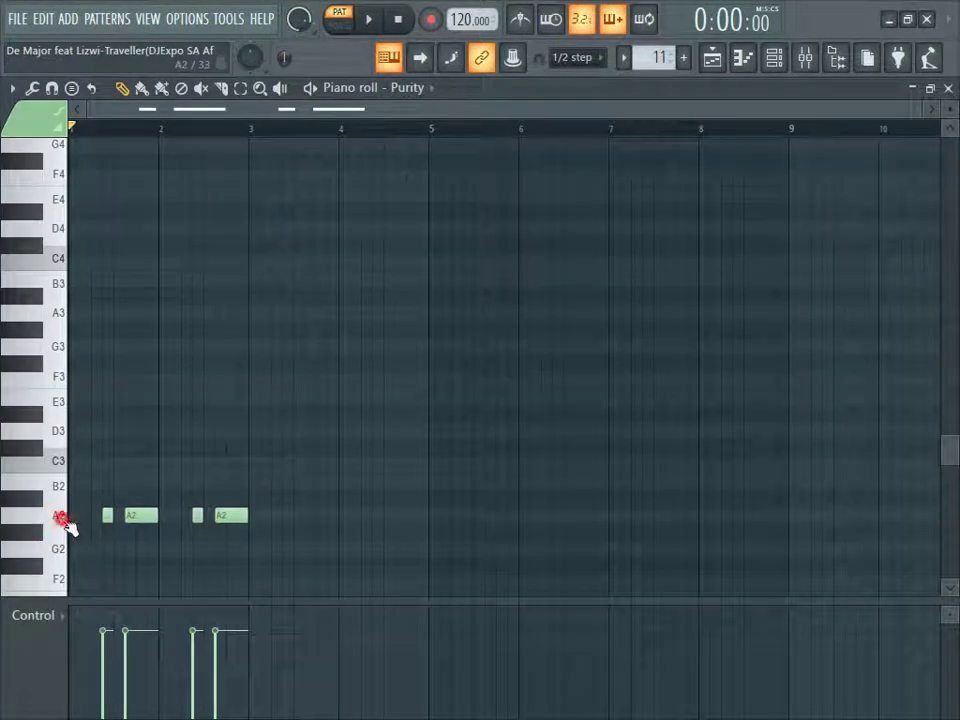
Step: Review the Fruity Reeverb 2 and Distructor effects on the Purity mixer track, playing Pattern 11 with Distructor open
{"action": "left_click", "coordinate": [948, 88]}
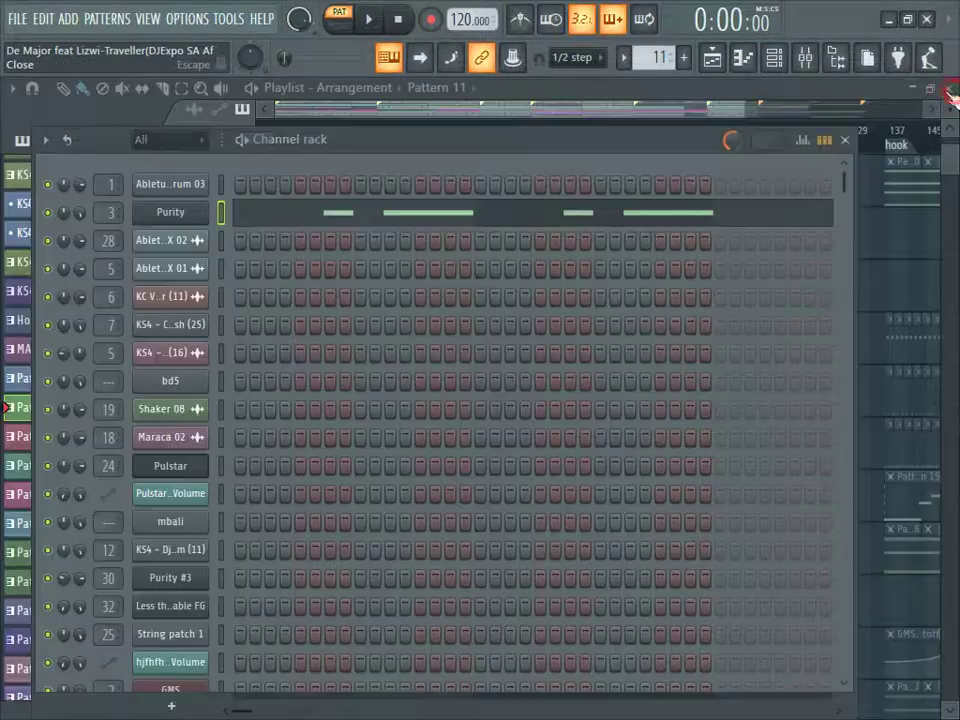
{"action": "left_click", "coordinate": [803, 57]}
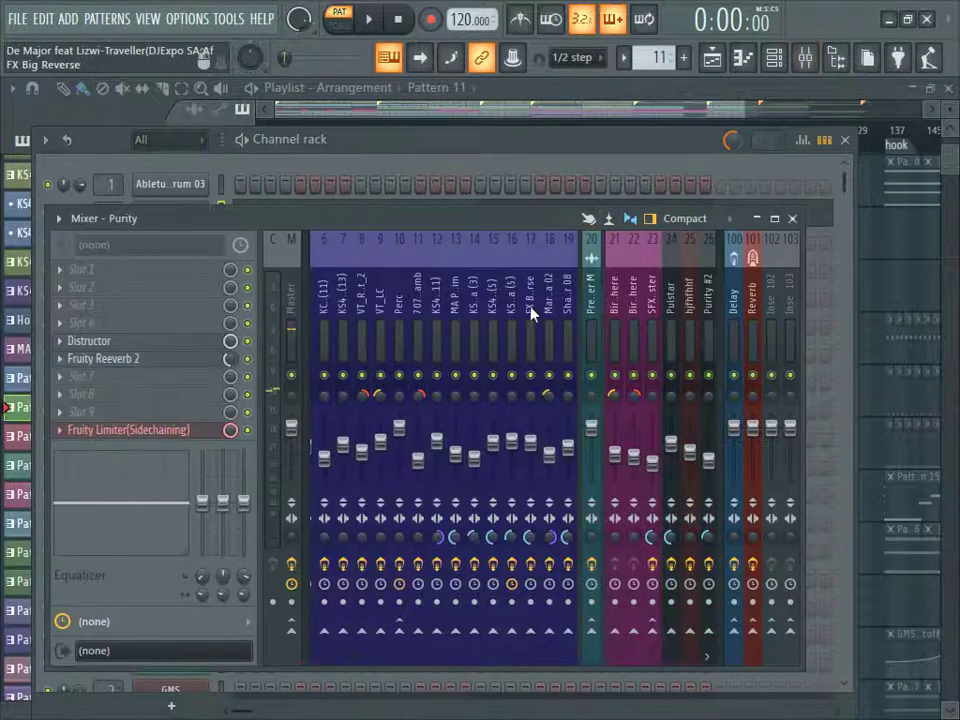
{"action": "scroll", "coordinate": [317, 343], "scroll_direction": "left", "scroll_amount": 2}
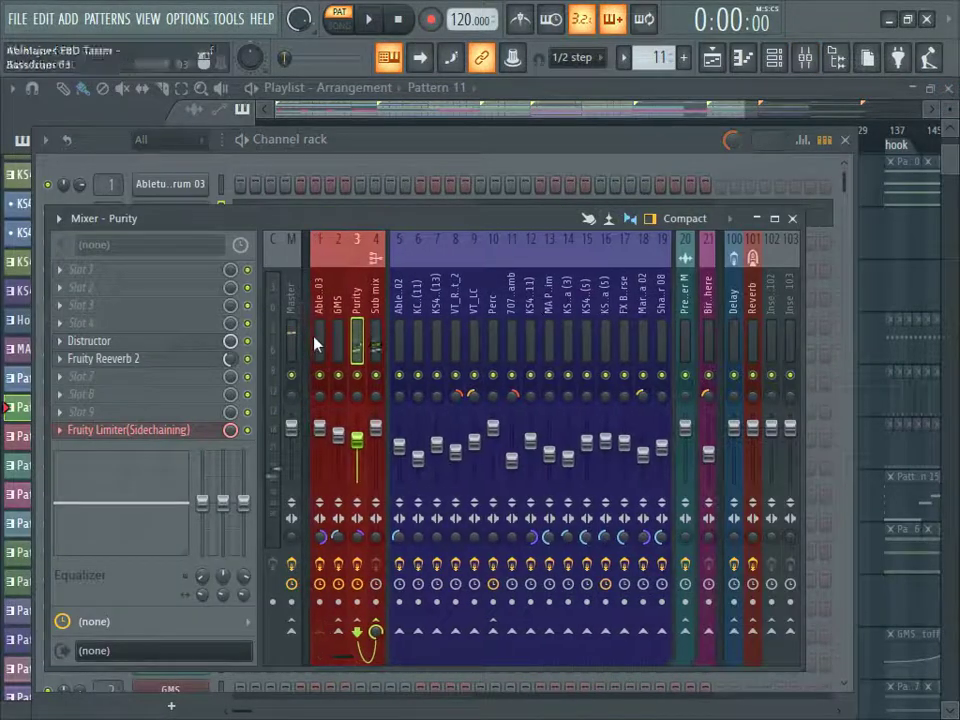
{"action": "left_click", "coordinate": [122, 360]}
{"action": "left_click", "coordinate": [549, 226]}
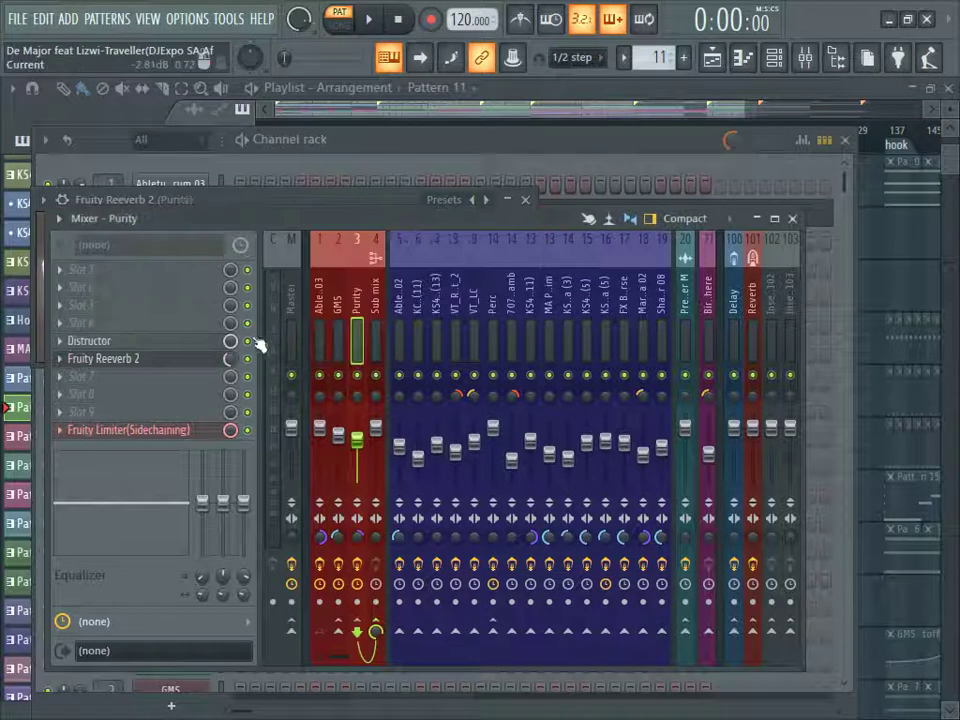
{"action": "left_click", "coordinate": [165, 341]}
{"action": "key", "text": "space"}
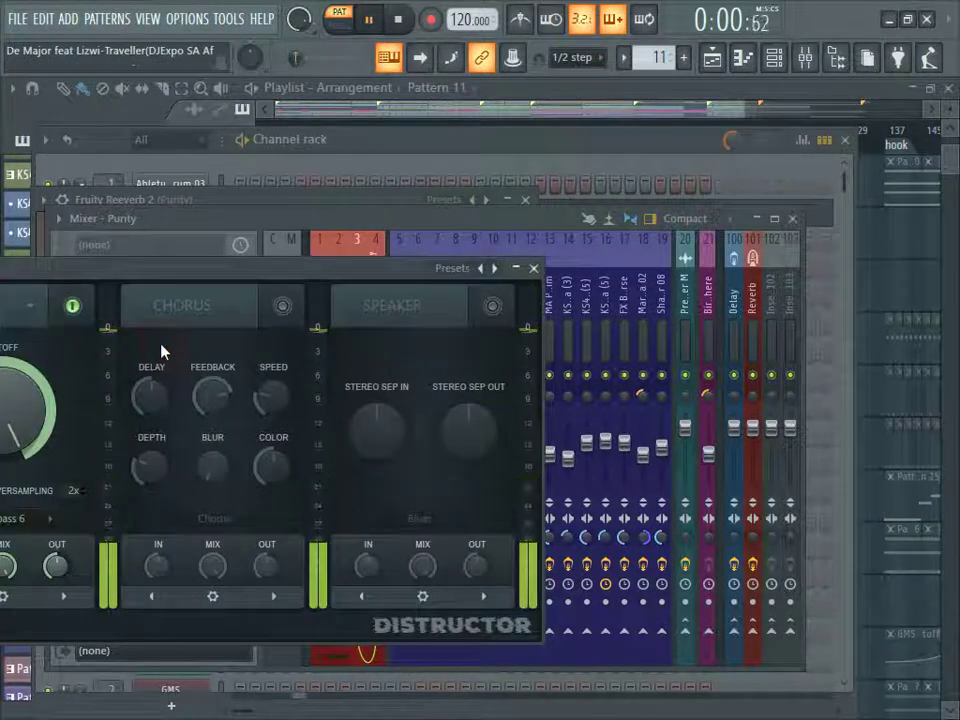
{"action": "key", "text": "space"}
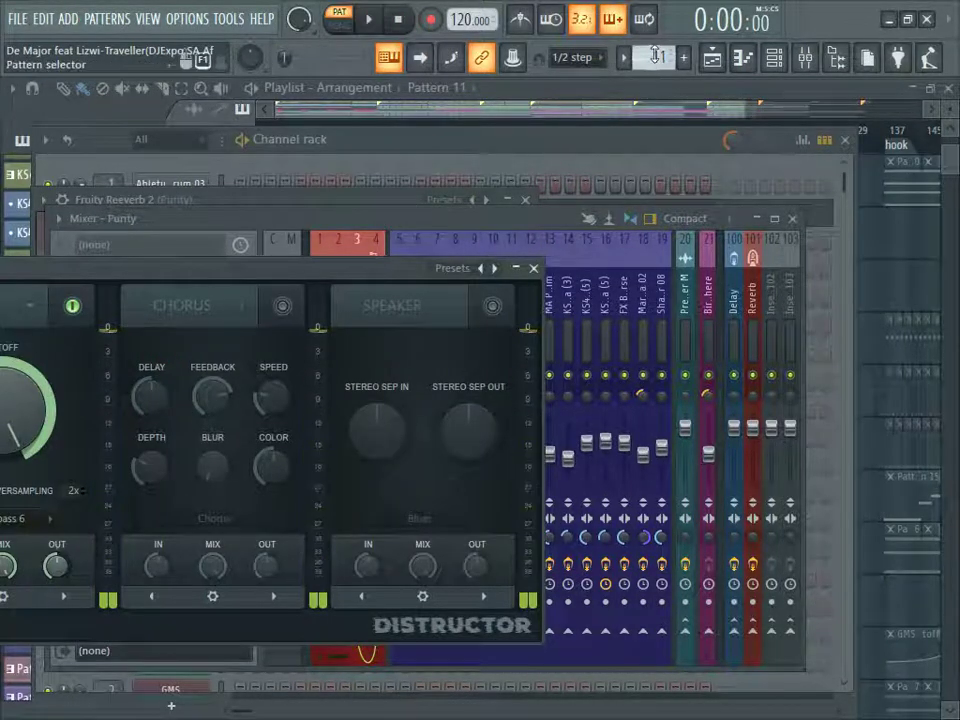
Step: Select Pattern 12 and play it with the channel rack in view
{"action": "scroll", "coordinate": [642, 78], "scroll_direction": "up", "scroll_amount": 1}
{"action": "left_click", "coordinate": [535, 157]}
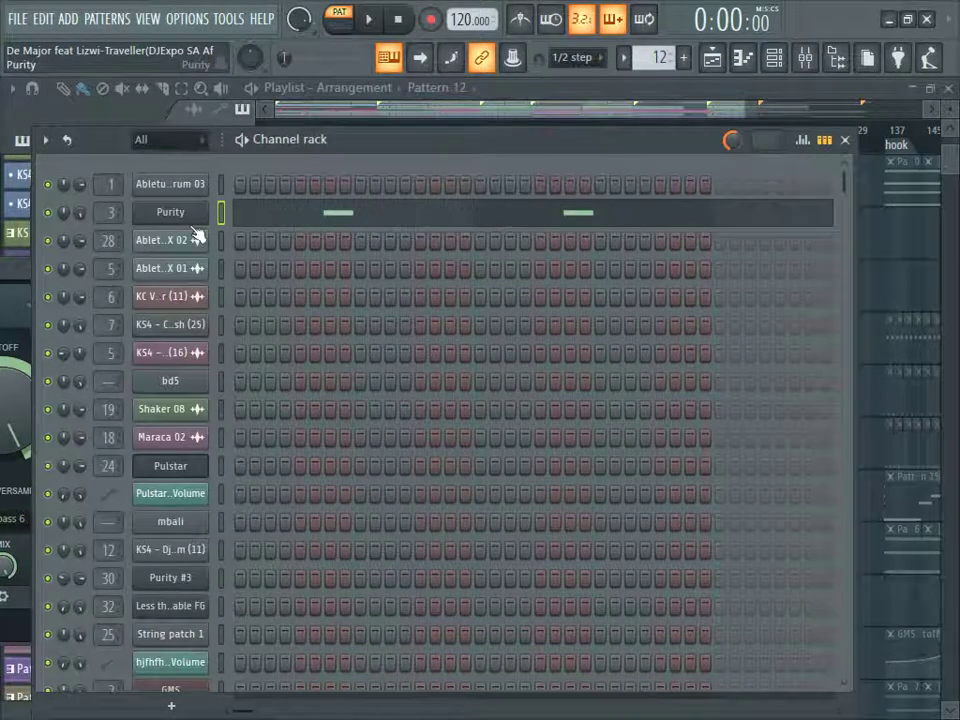
{"action": "left_click", "coordinate": [370, 21]}
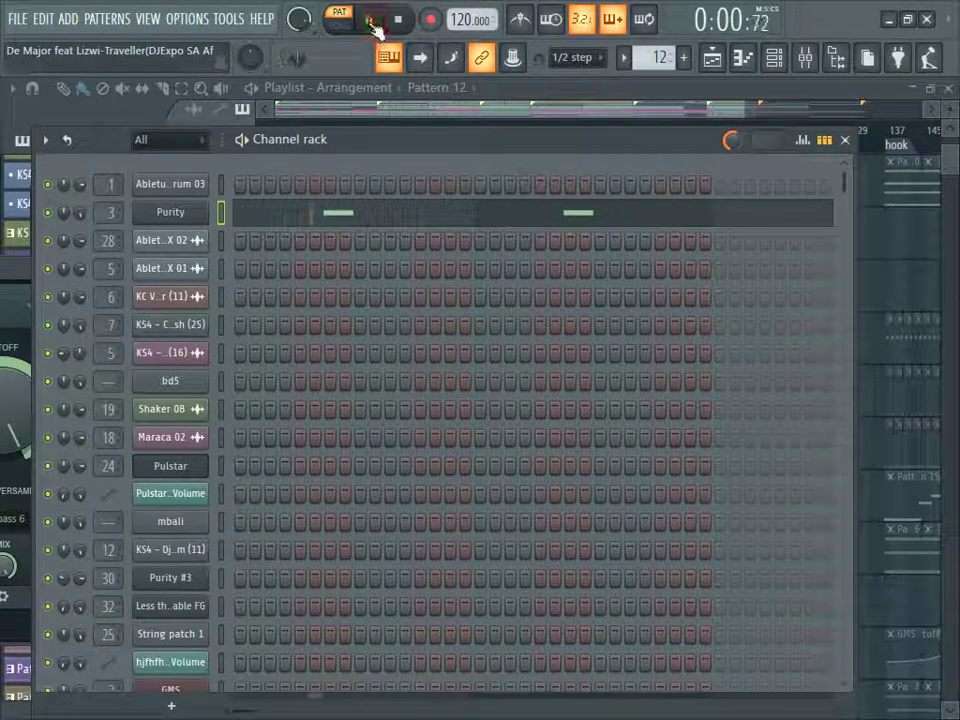
{"action": "left_click", "coordinate": [398, 19]}
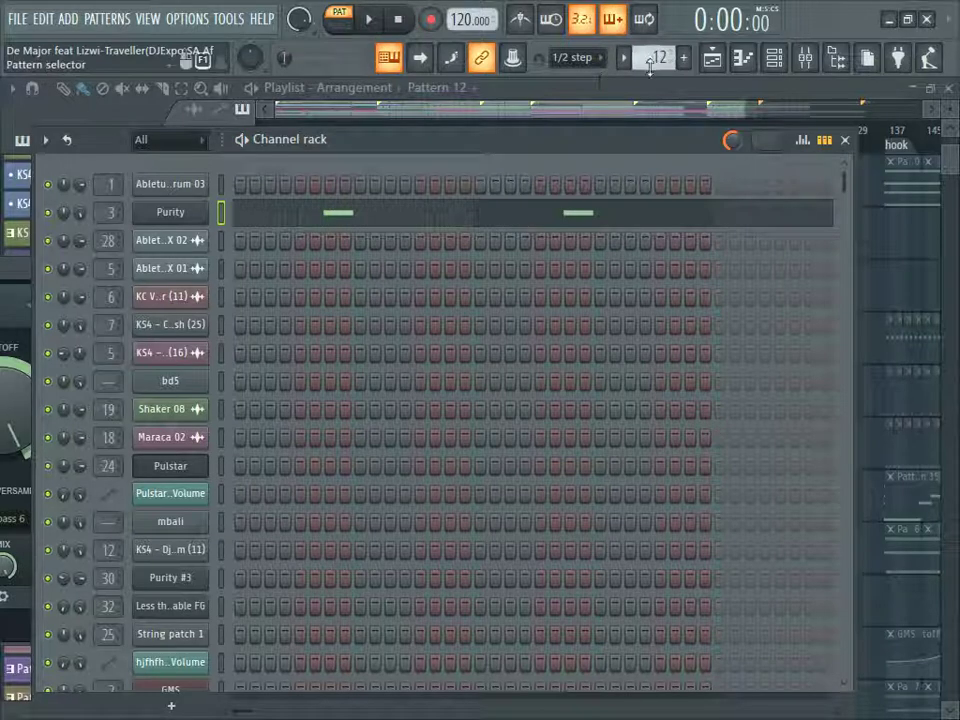
Step: Compare Patterns 11 and 12 by playing one after the other
{"action": "scroll", "coordinate": [647, 66], "scroll_direction": "down", "scroll_amount": 1}
{"action": "key", "text": "space"}
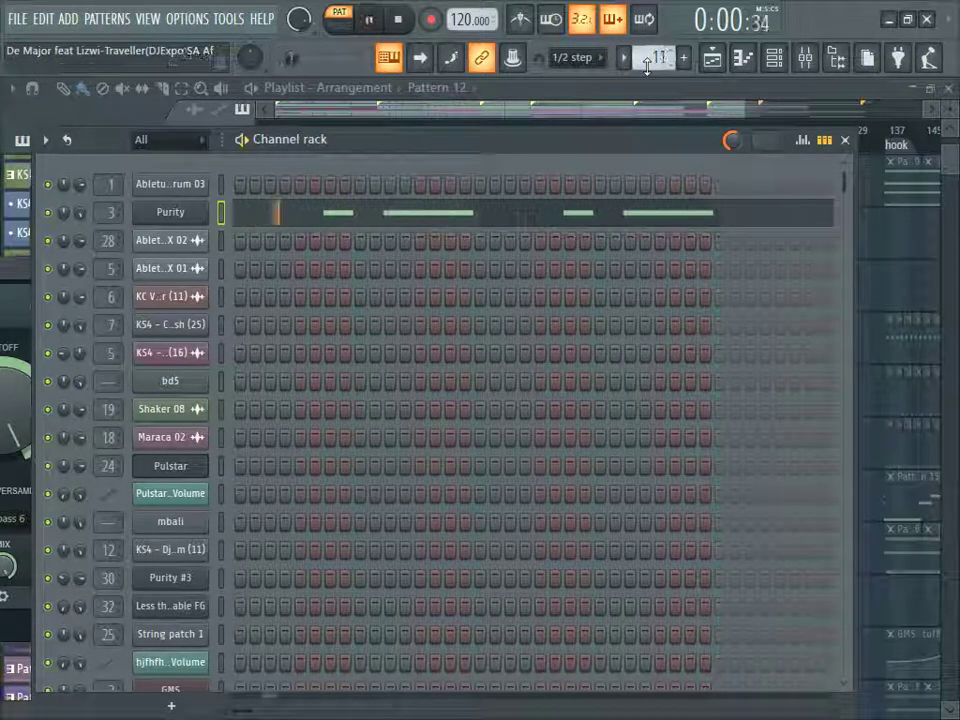
{"action": "key", "text": "space"}
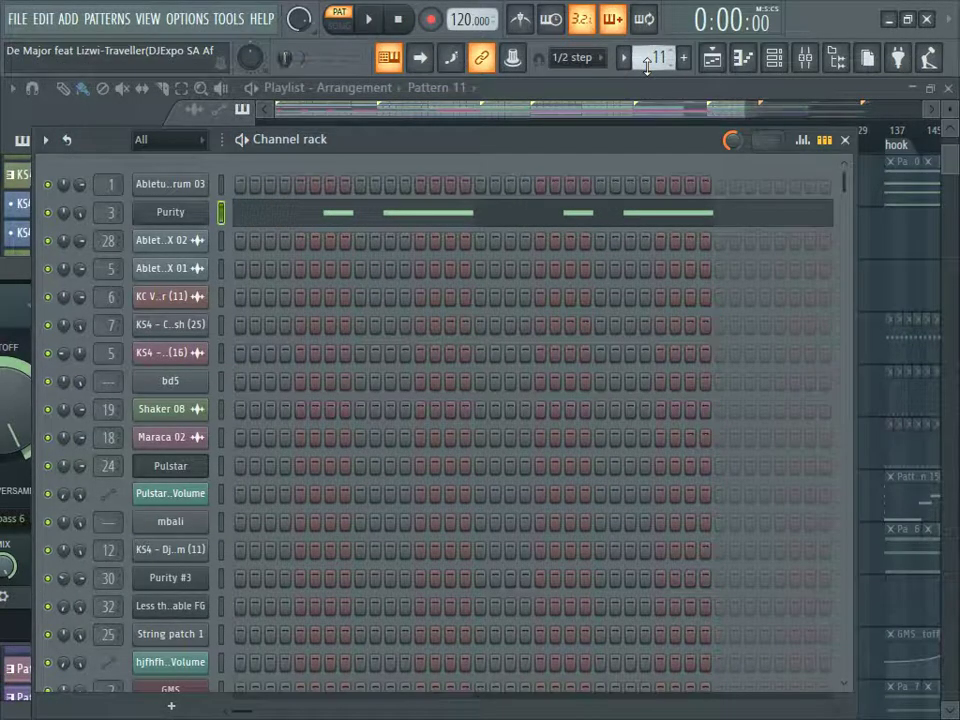
{"action": "scroll", "coordinate": [645, 66], "scroll_direction": "up", "scroll_amount": 1}
{"action": "key", "text": "space"}
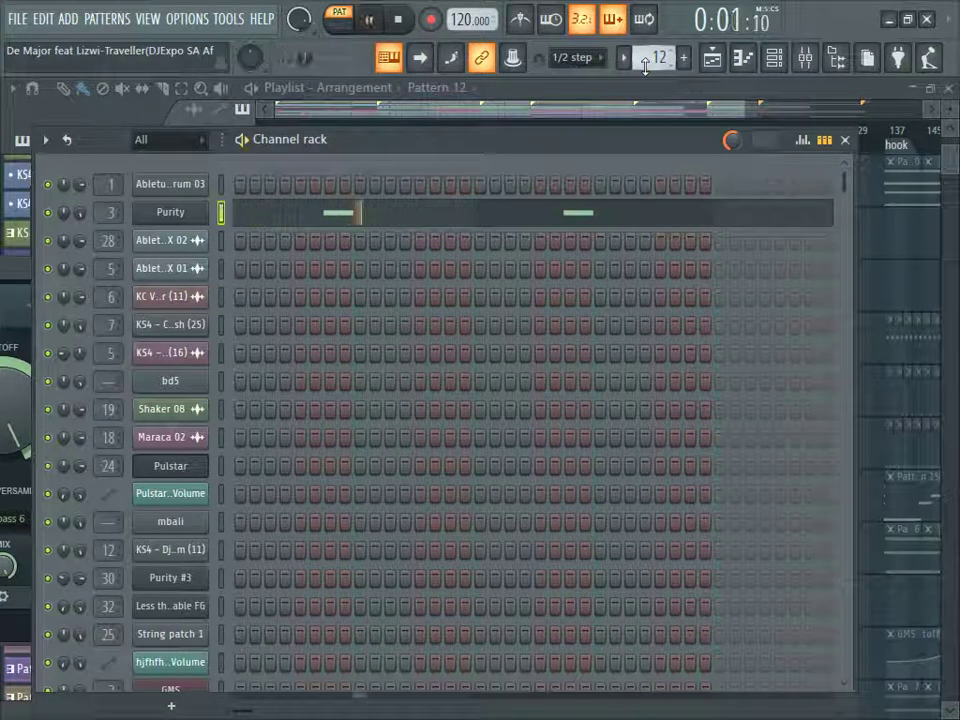
{"action": "key", "text": "space"}
Step: Select Pattern 13 and audition its KS4 percussion hits
{"action": "scroll", "coordinate": [643, 66], "scroll_direction": "up", "scroll_amount": 1}
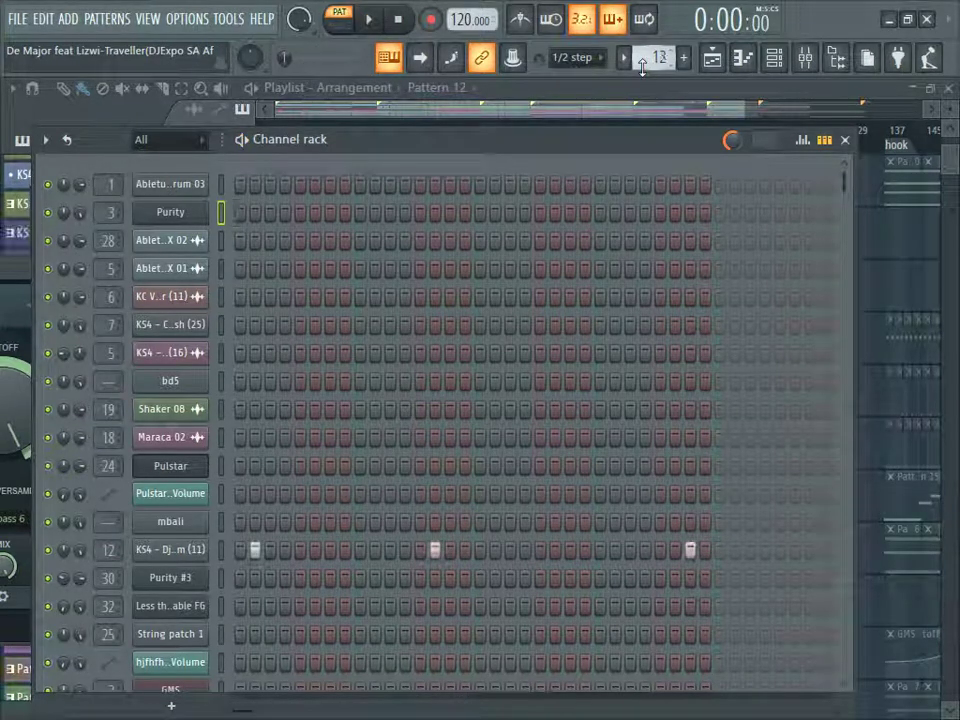
{"action": "key", "text": "space"}
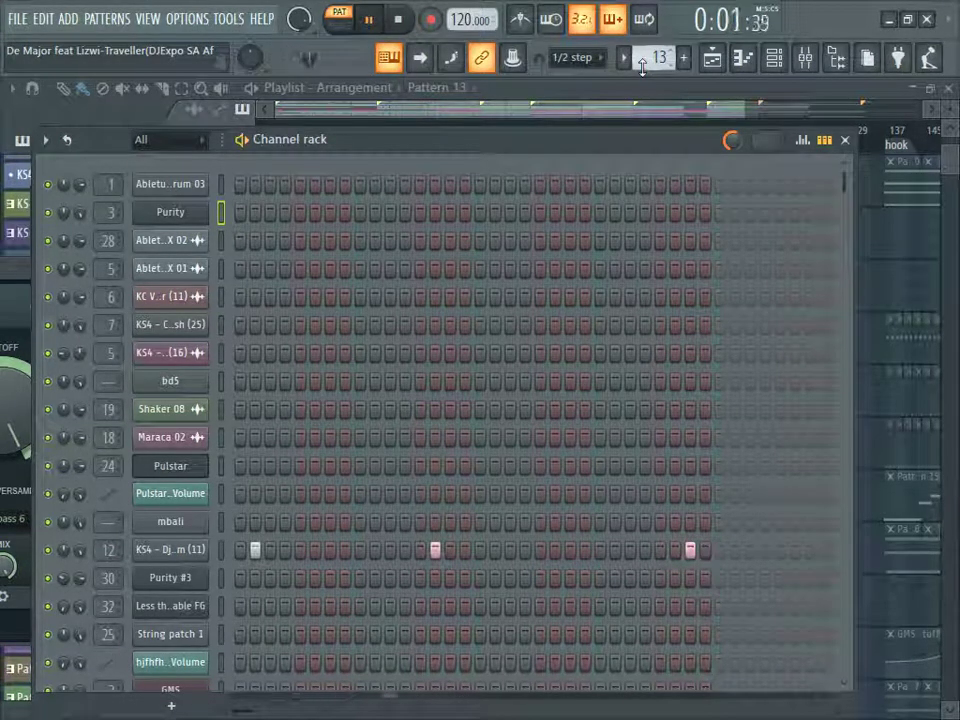
{"action": "key", "text": "space"}
Step: Play Pattern 14 while viewing the Maximus settings on the Bassdrum 03 mixer track
{"action": "scroll", "coordinate": [642, 67], "scroll_direction": "up", "scroll_amount": 1}
{"action": "key", "text": "space"}
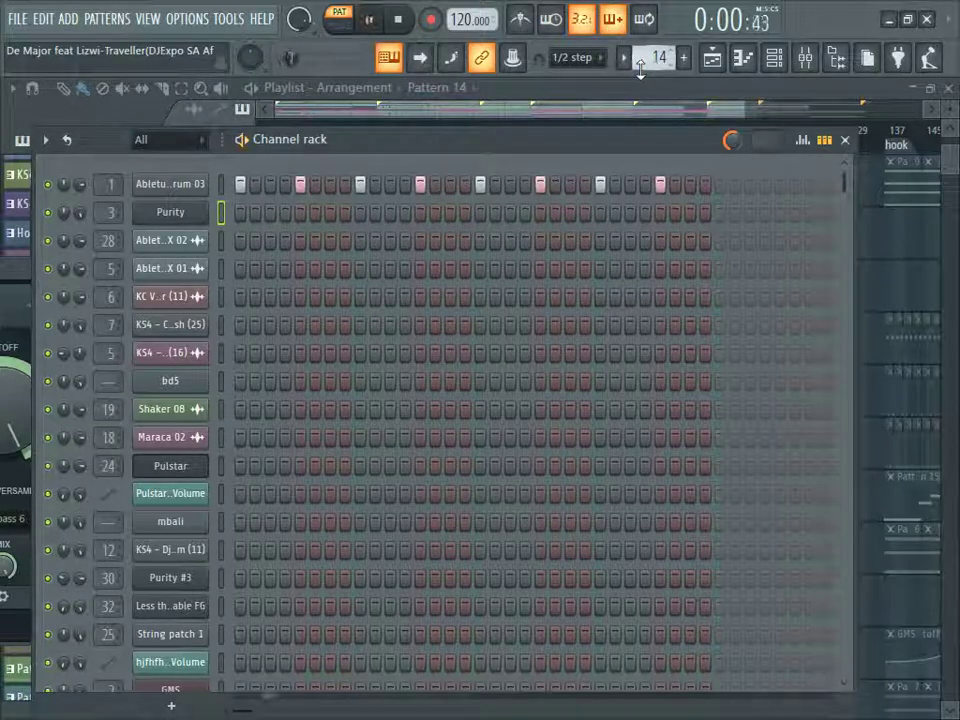
{"action": "left_click", "coordinate": [805, 57]}
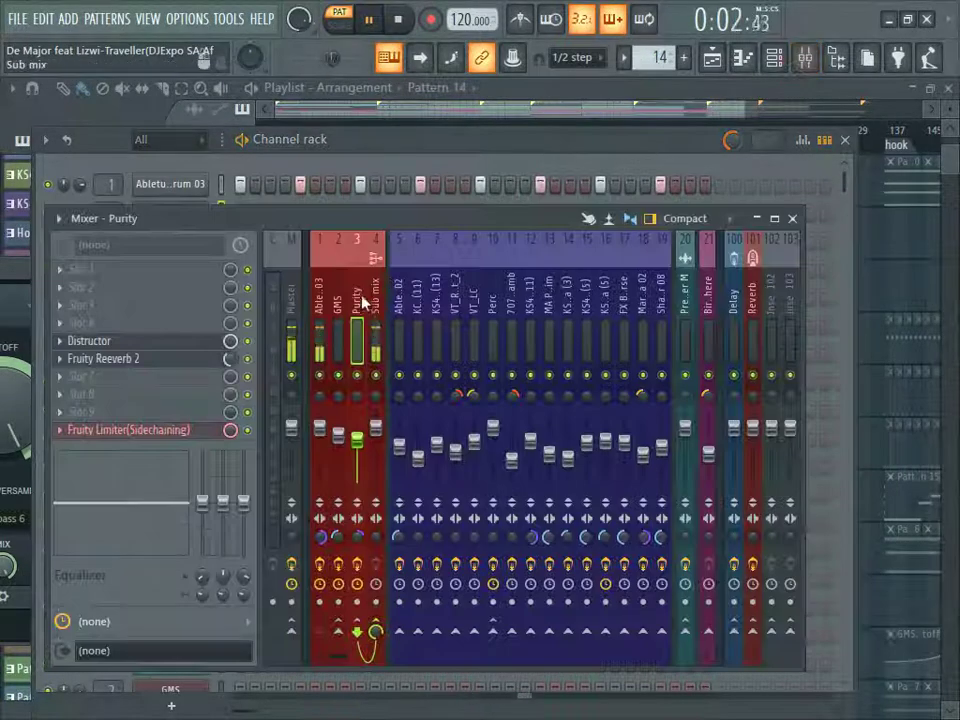
{"action": "left_click", "coordinate": [322, 298]}
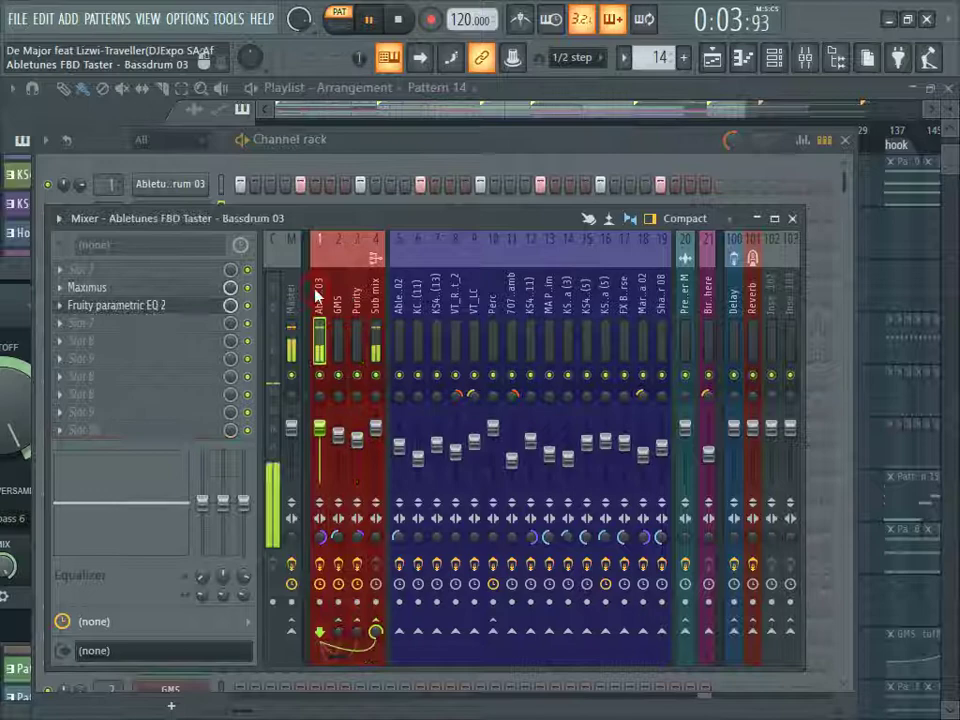
{"action": "left_click", "coordinate": [127, 288]}
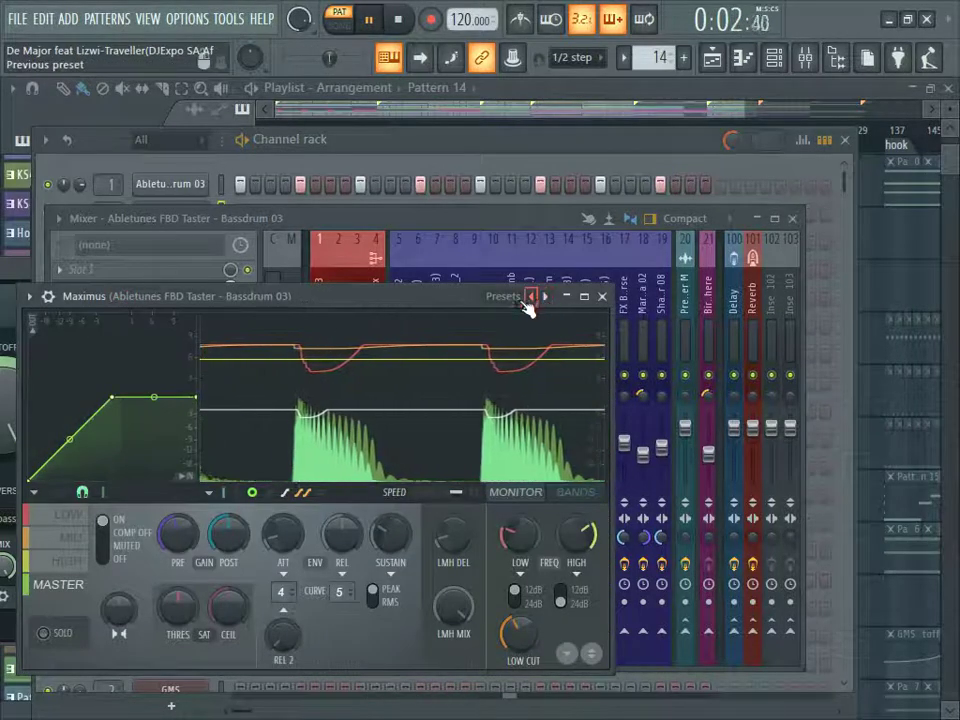
{"action": "key", "text": "space"}
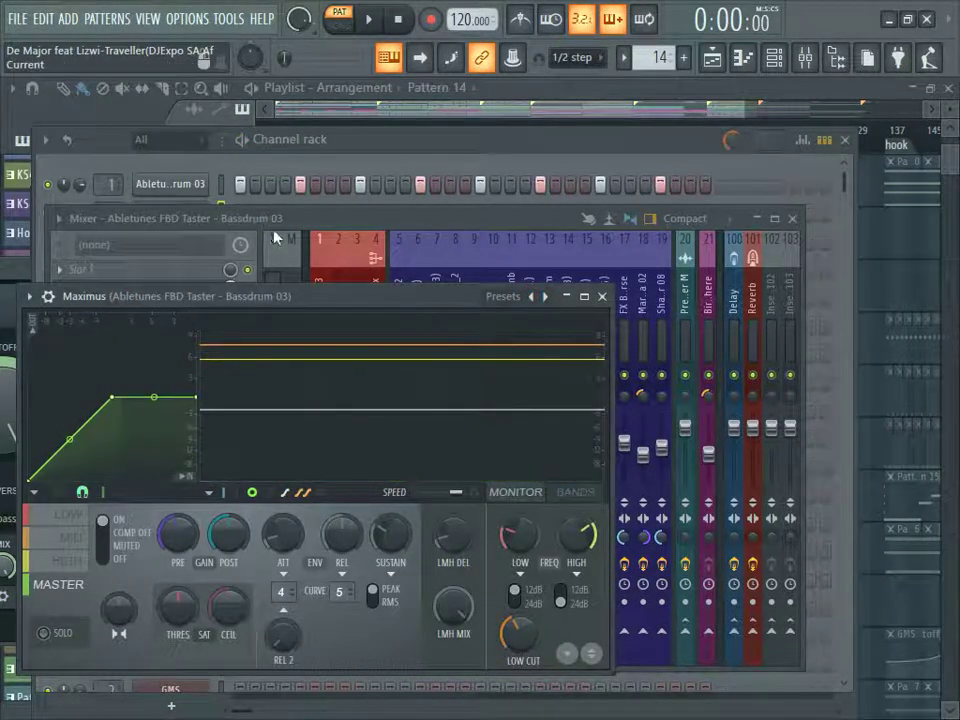
Step: Review the Bassdrum 03 track's Fruity parametric EQ 2 during playback, and close the EQ and the mixer
{"action": "left_click", "coordinate": [277, 237]}
{"action": "left_click", "coordinate": [184, 308]}
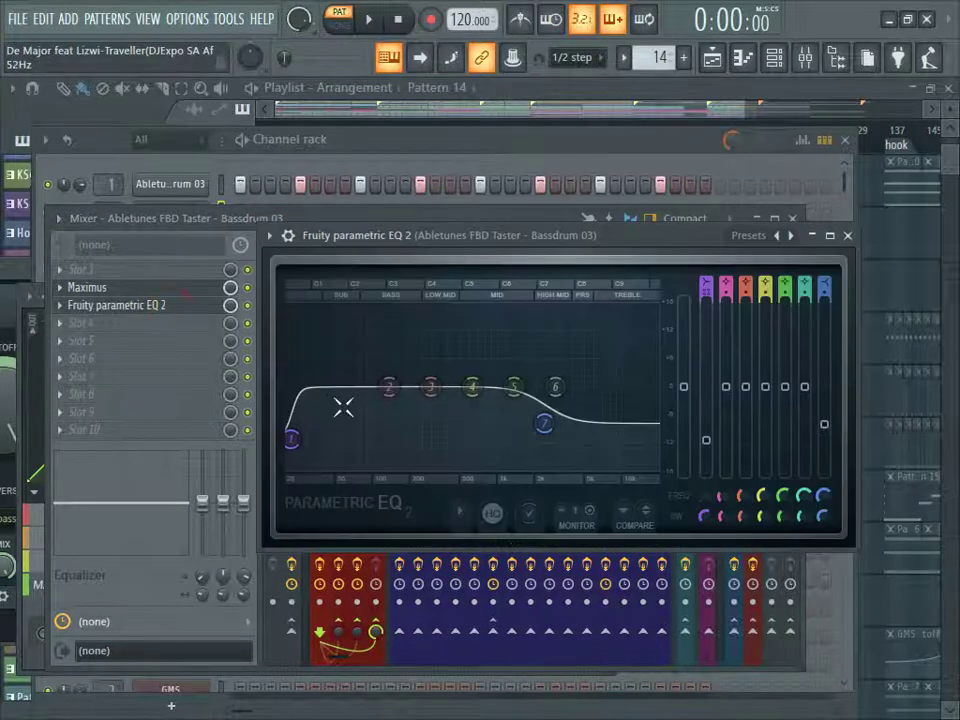
{"action": "key", "text": "space"}
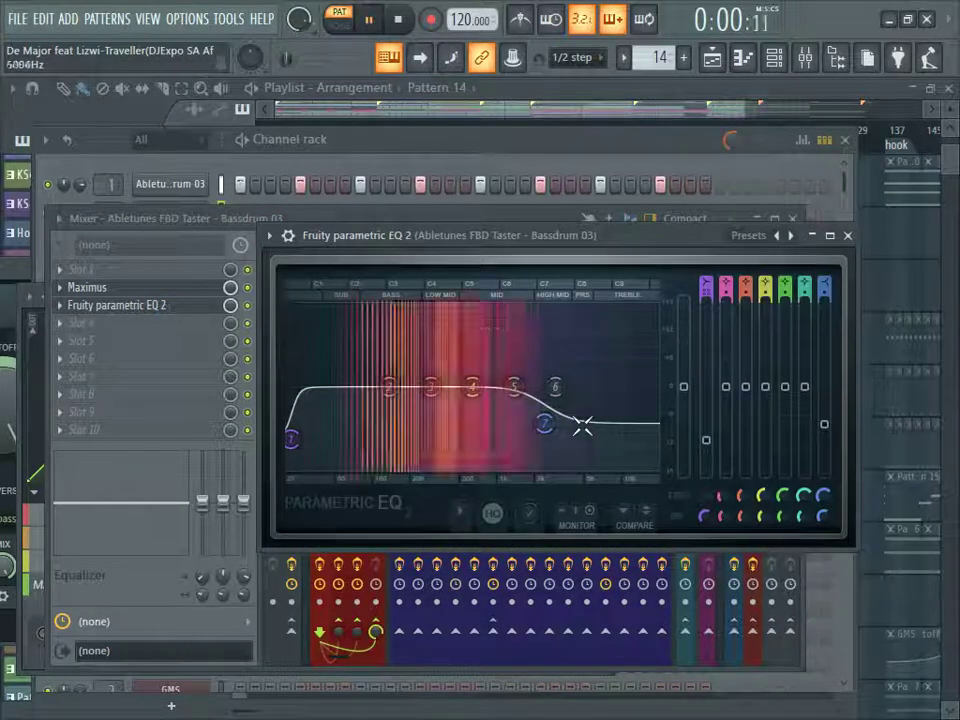
{"action": "key", "text": "space"}
{"action": "left_click", "coordinate": [847, 236]}
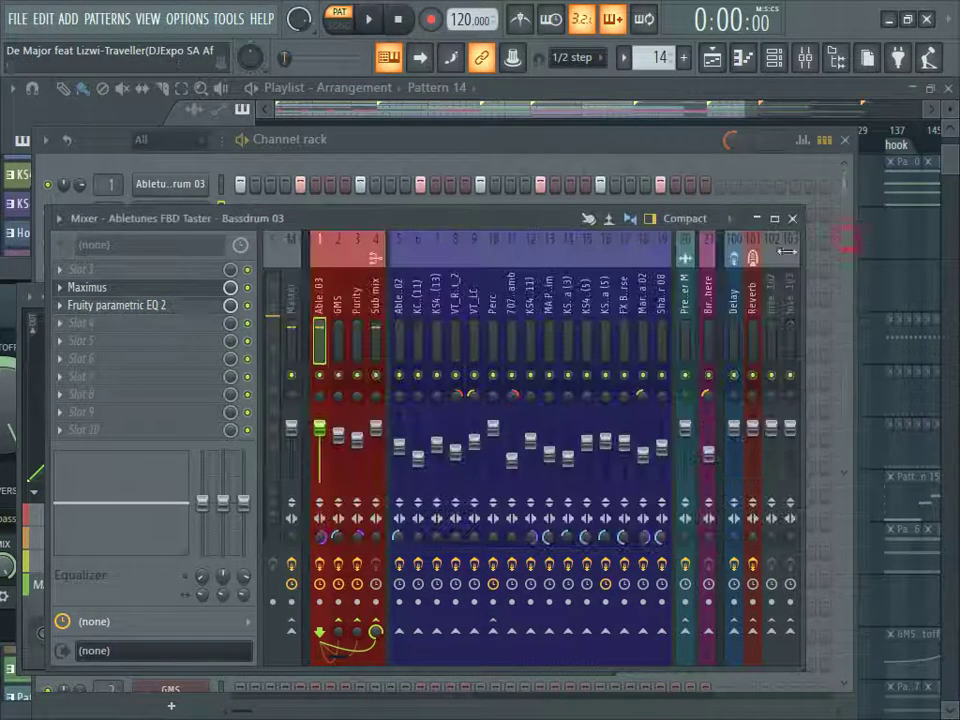
{"action": "key", "text": "F9"}
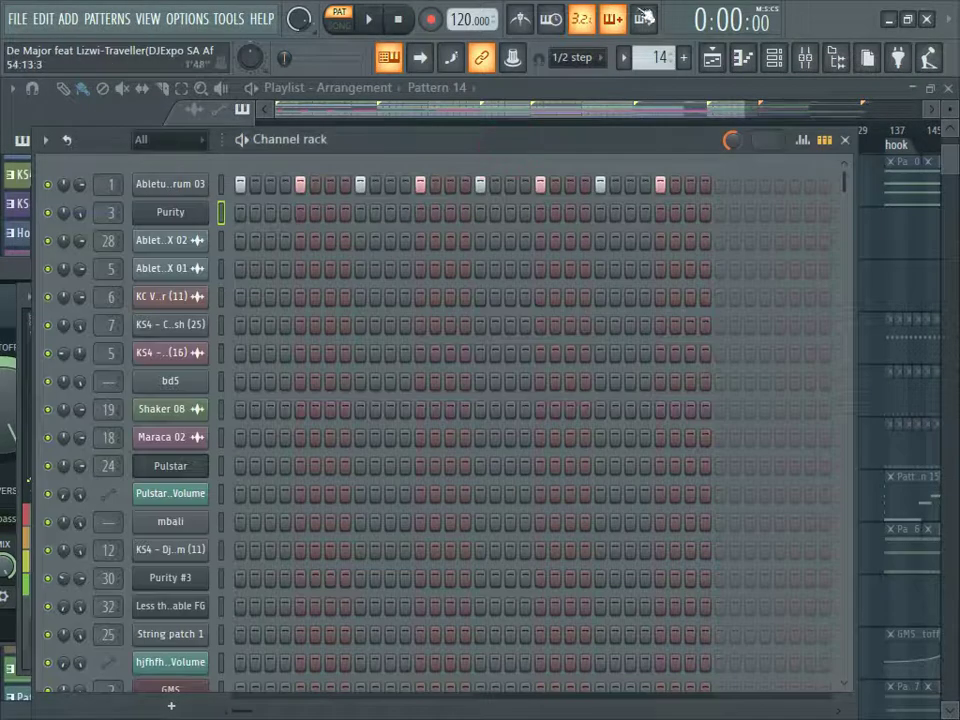
Step: Select Pattern 15, locate its GMS notes in the channel rack and play the pattern
{"action": "scroll", "coordinate": [653, 50], "scroll_direction": "up", "scroll_amount": 1}
{"action": "scroll", "coordinate": [544, 285], "scroll_direction": "down", "scroll_amount": 3}
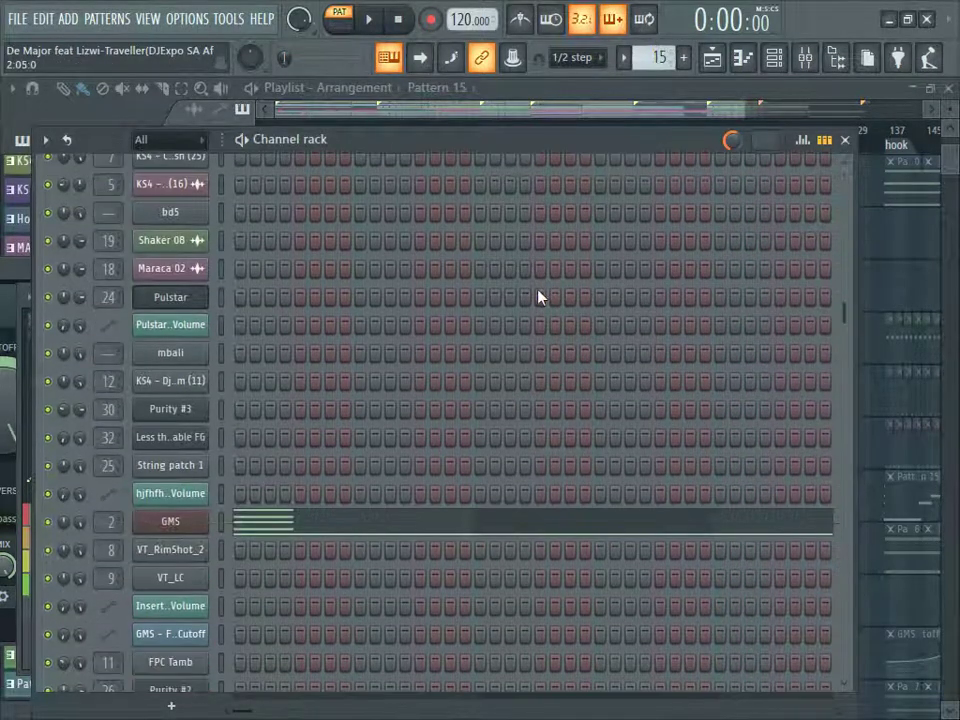
{"action": "key", "text": "space"}
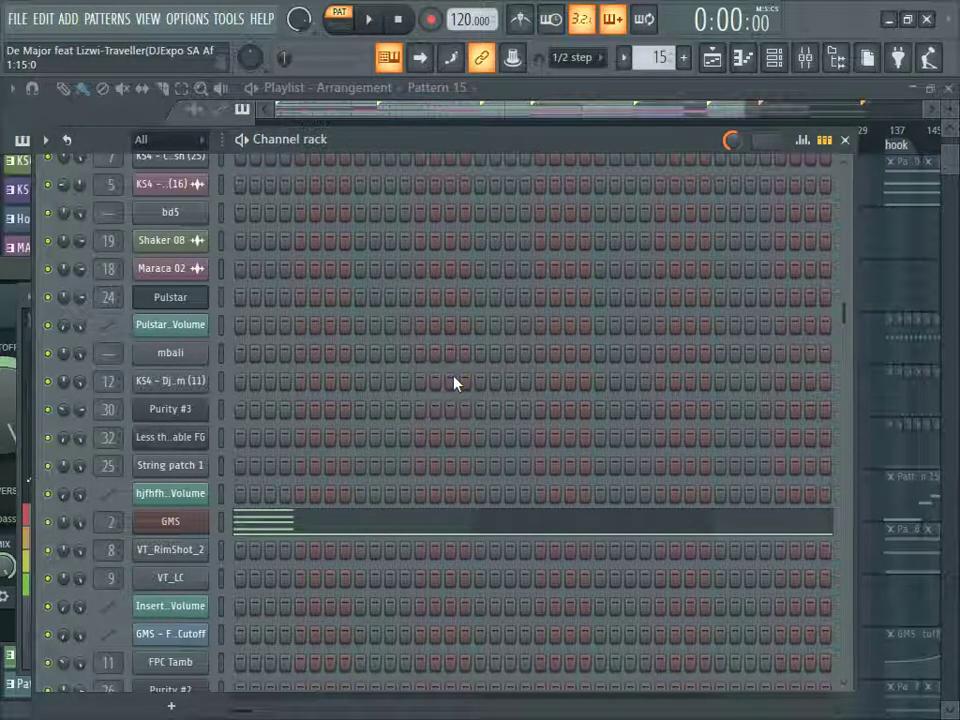
Step: Open the GMS notes of Pattern 15 in the piano roll and play them, jumping ahead to about bar 8
{"action": "left_click", "coordinate": [287, 531]}
{"action": "scroll", "coordinate": [485, 128], "scroll_direction": "down", "scroll_amount": 4}
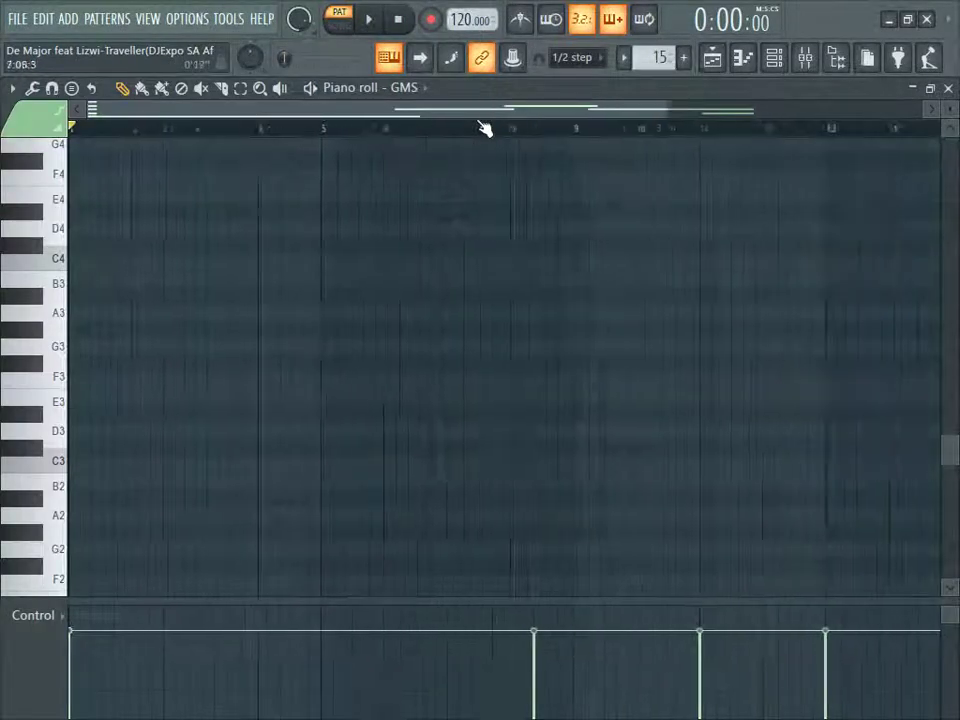
{"action": "scroll", "coordinate": [553, 360], "scroll_direction": "down", "scroll_amount": 5}
{"action": "scroll", "coordinate": [555, 365], "scroll_direction": "up", "scroll_amount": 8}
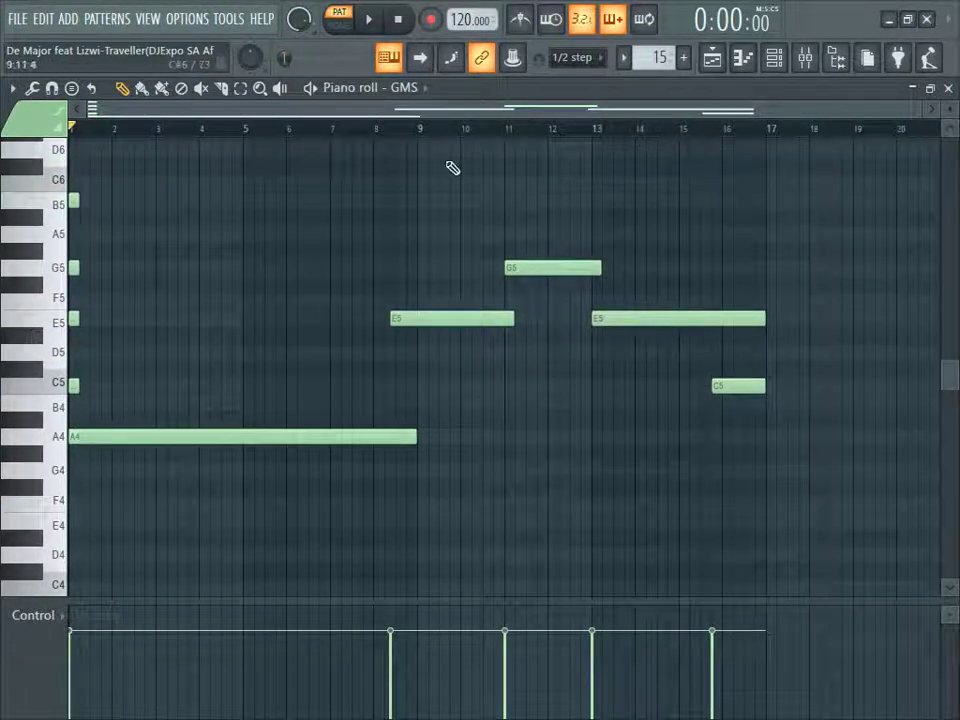
{"action": "key", "text": "space"}
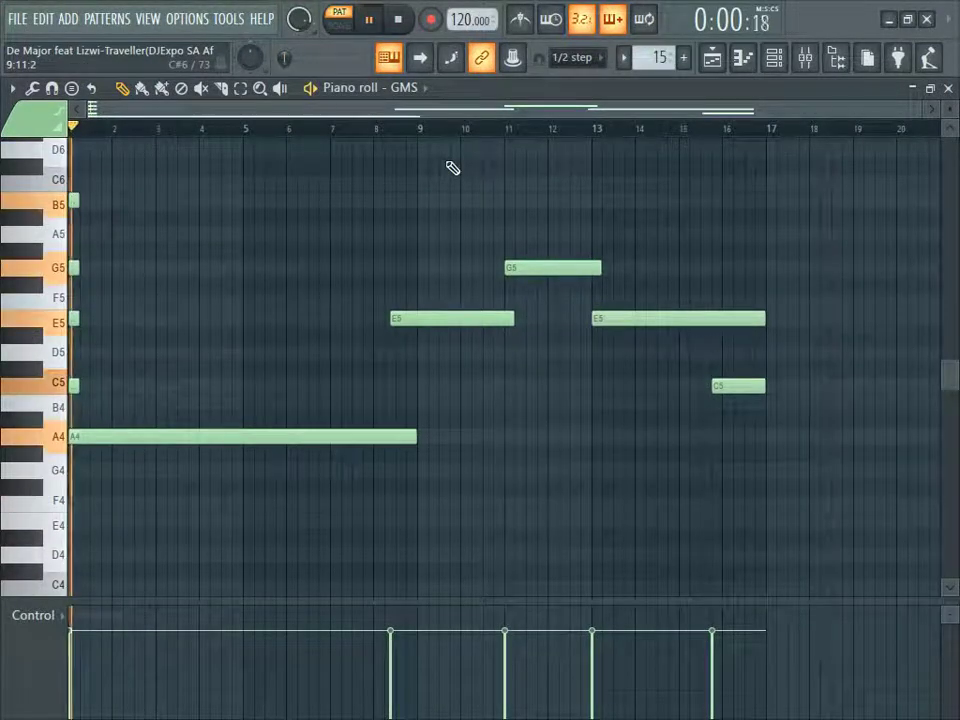
{"action": "left_click", "coordinate": [367, 131]}
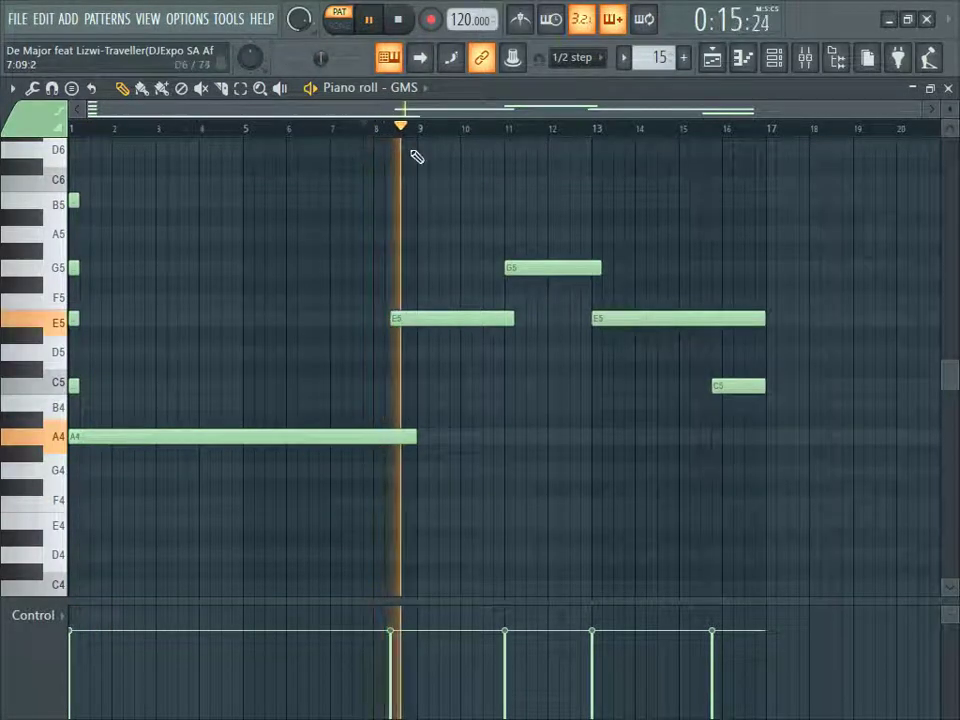
Step: Stop playback and view the GMS channel's synthesizer settings and its polyphony and portamento settings
{"action": "left_click", "coordinate": [774, 57]}
{"action": "key", "text": "space"}
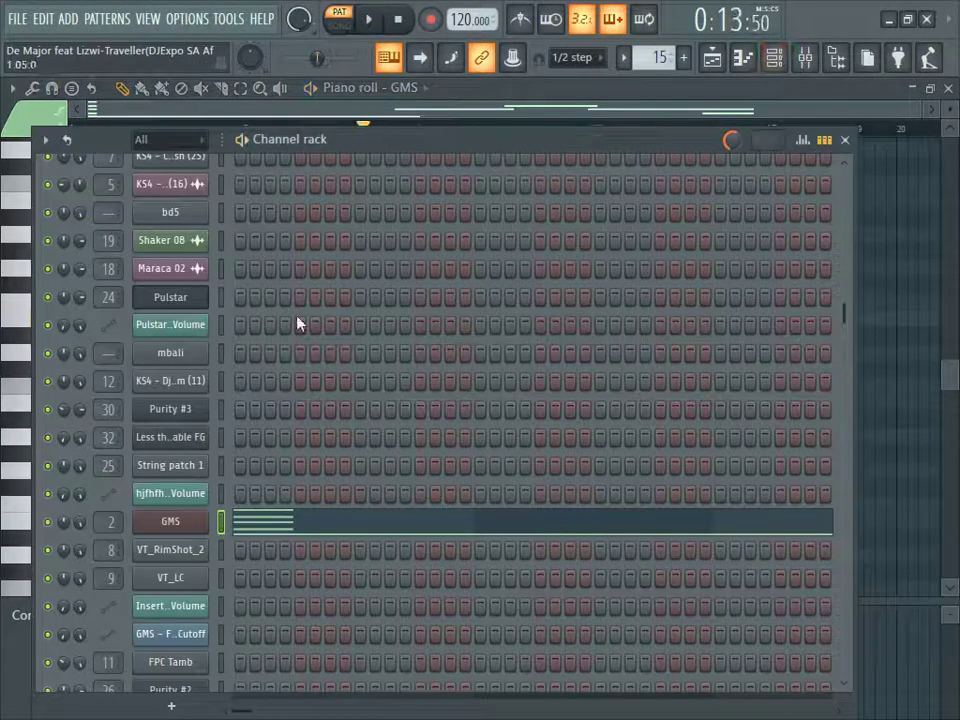
{"action": "left_click", "coordinate": [178, 525]}
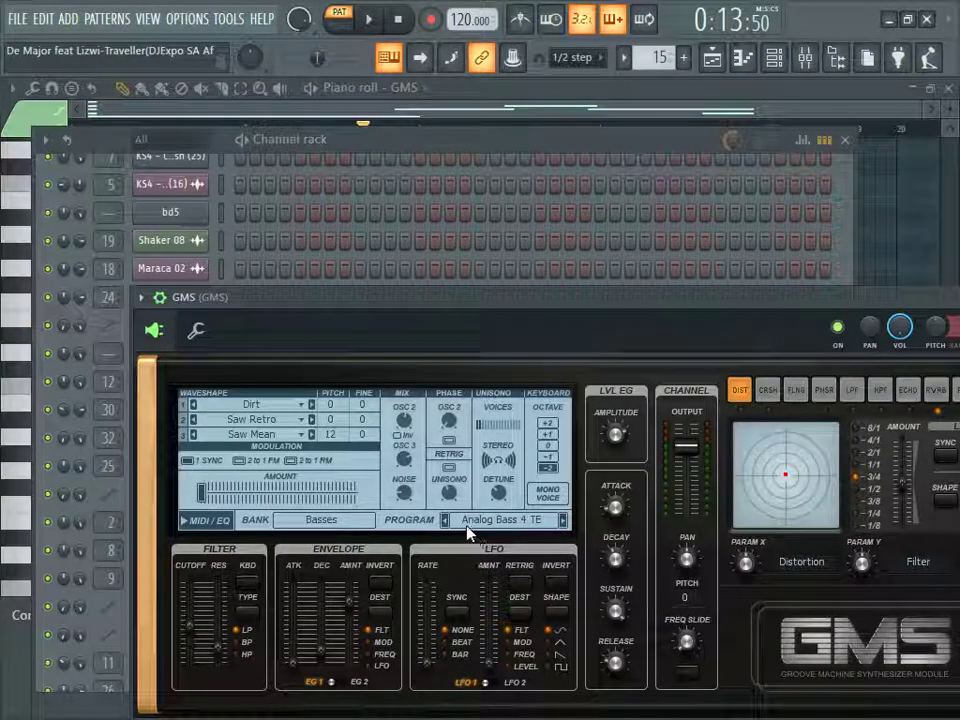
{"action": "left_click", "coordinate": [197, 334]}
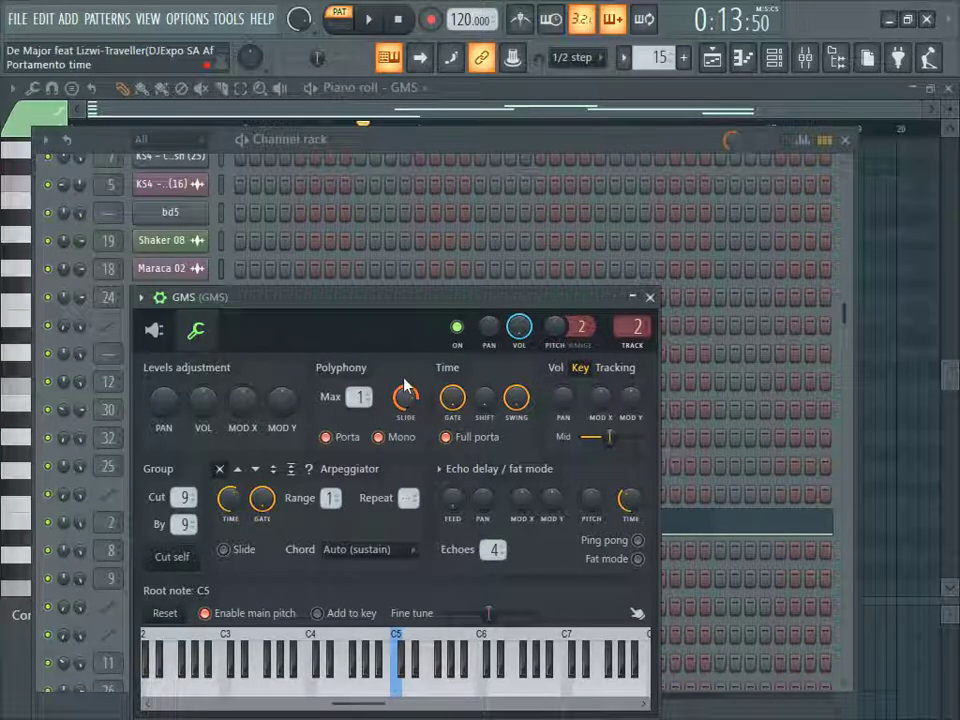
Step: View the Pattern 15 clips in the playlist, and select Pattern 16 and show it in the channel rack
{"action": "left_click", "coordinate": [711, 58]}
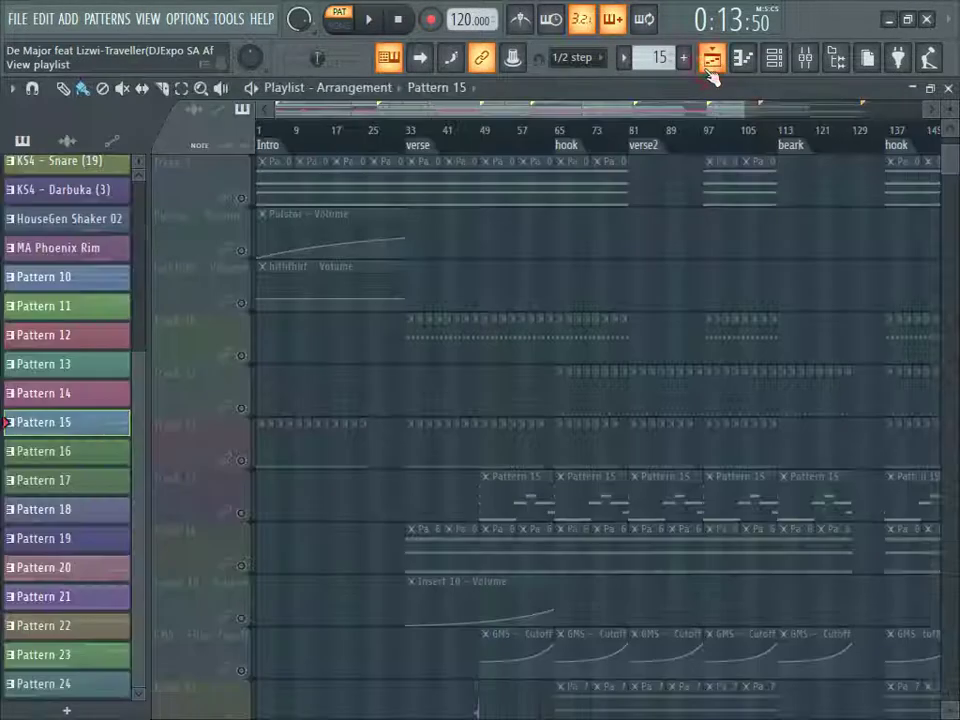
{"action": "key", "text": "space"}
{"action": "key", "text": "space"}
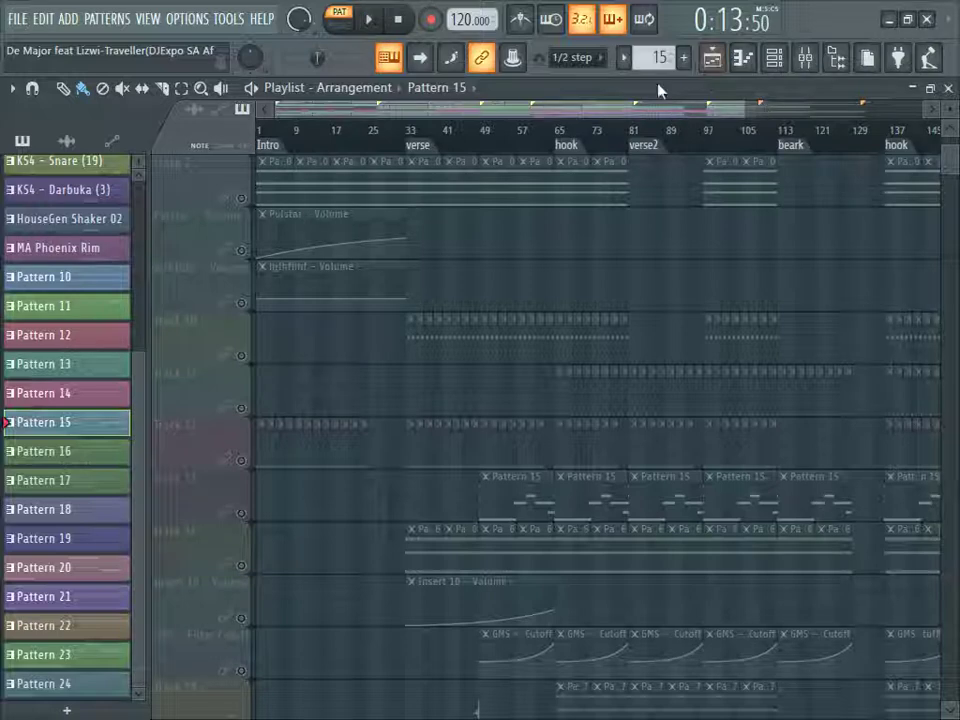
{"action": "scroll", "coordinate": [658, 60], "scroll_direction": "up", "scroll_amount": 1}
{"action": "left_click", "coordinate": [776, 62]}
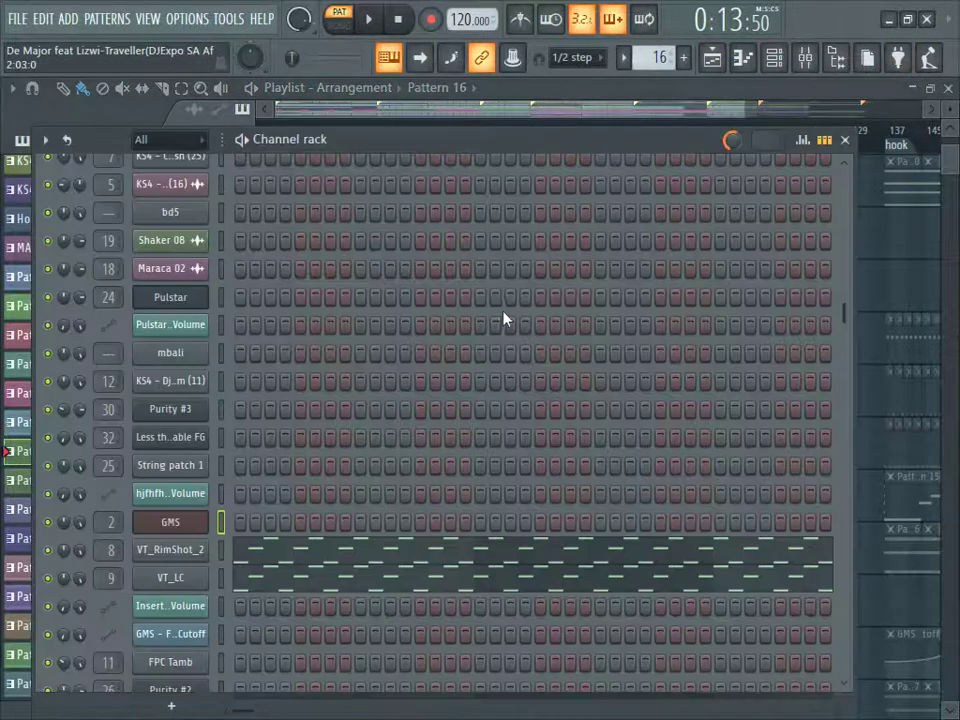
Step: Play Pattern 16 briefly, stop it and return to the playlist arrangement
{"action": "key", "text": "space"}
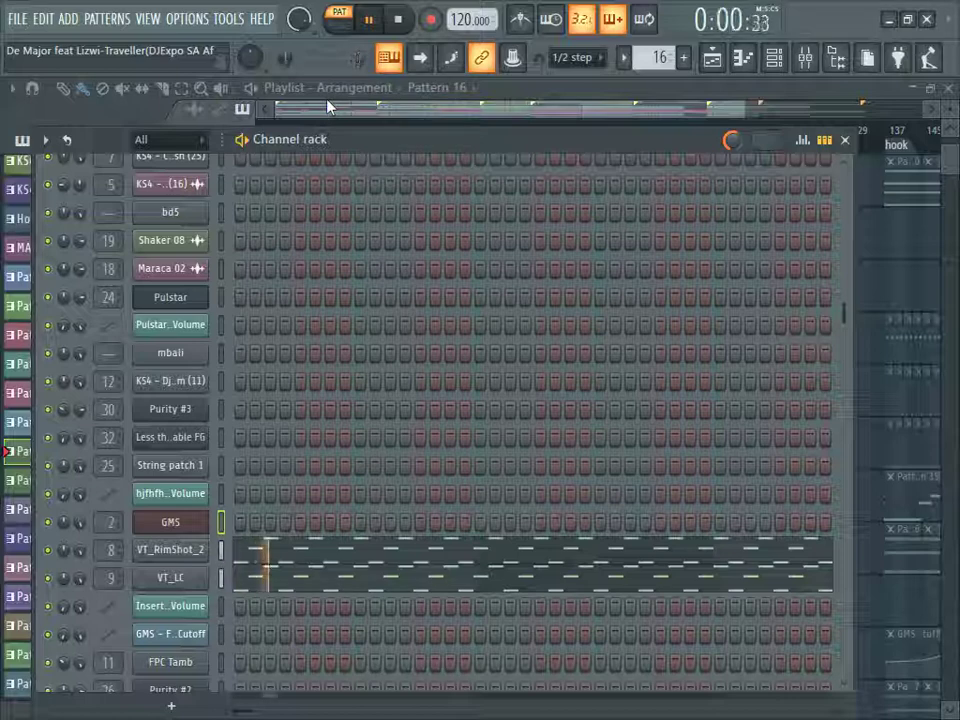
{"action": "key", "text": "space"}
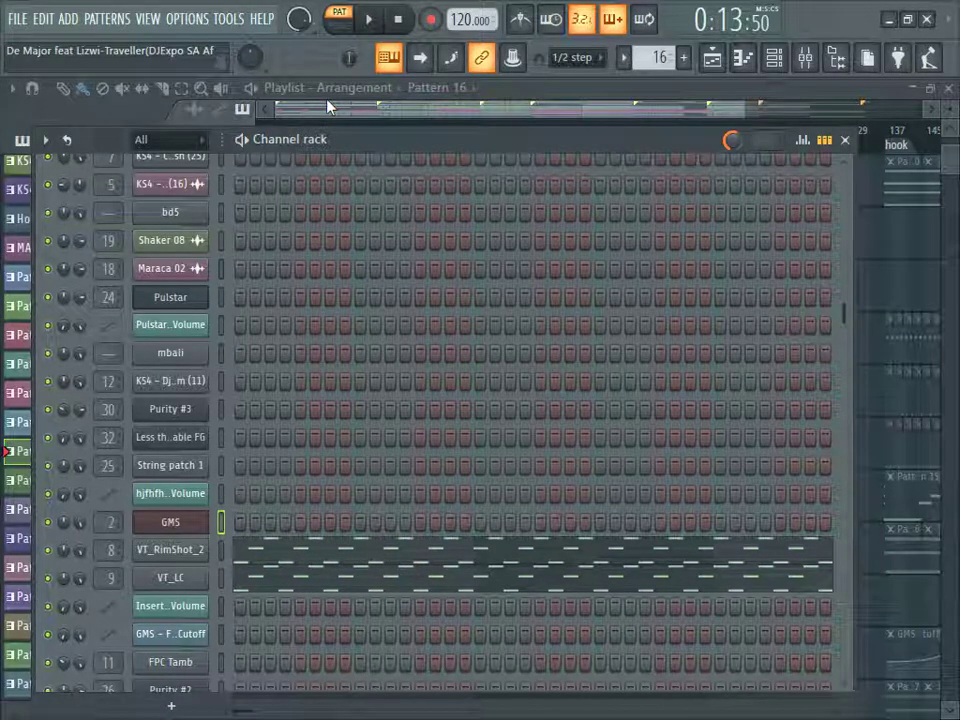
{"action": "left_click", "coordinate": [647, 120]}
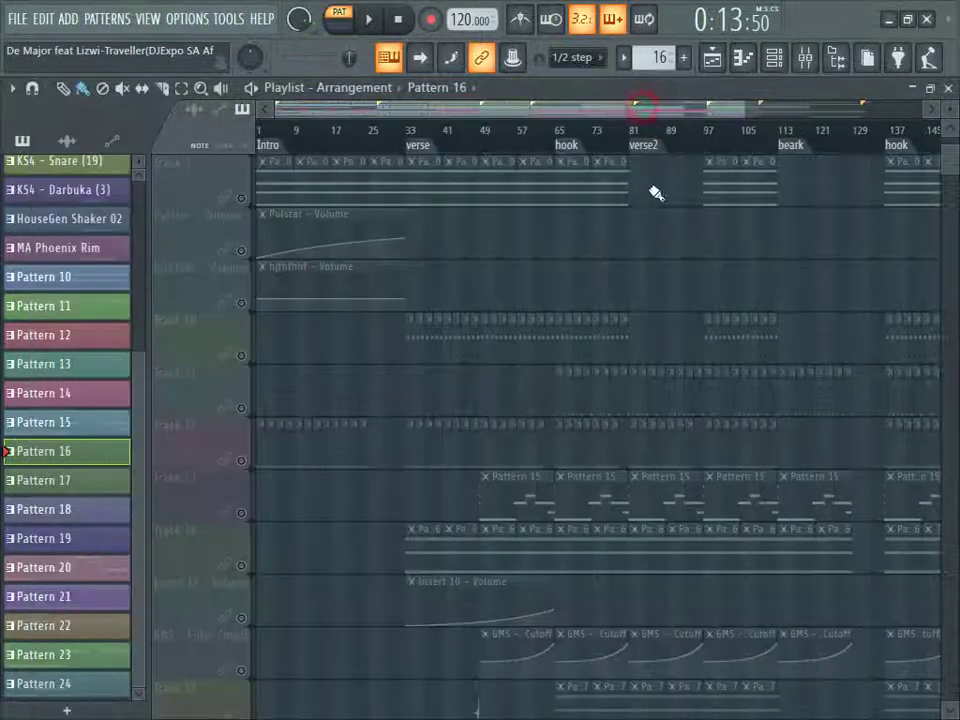
Step: Solo Track 17 in the playlist and switch the solo off again so all tracks are active
{"action": "scroll", "coordinate": [641, 227], "scroll_direction": "down", "scroll_amount": 5}
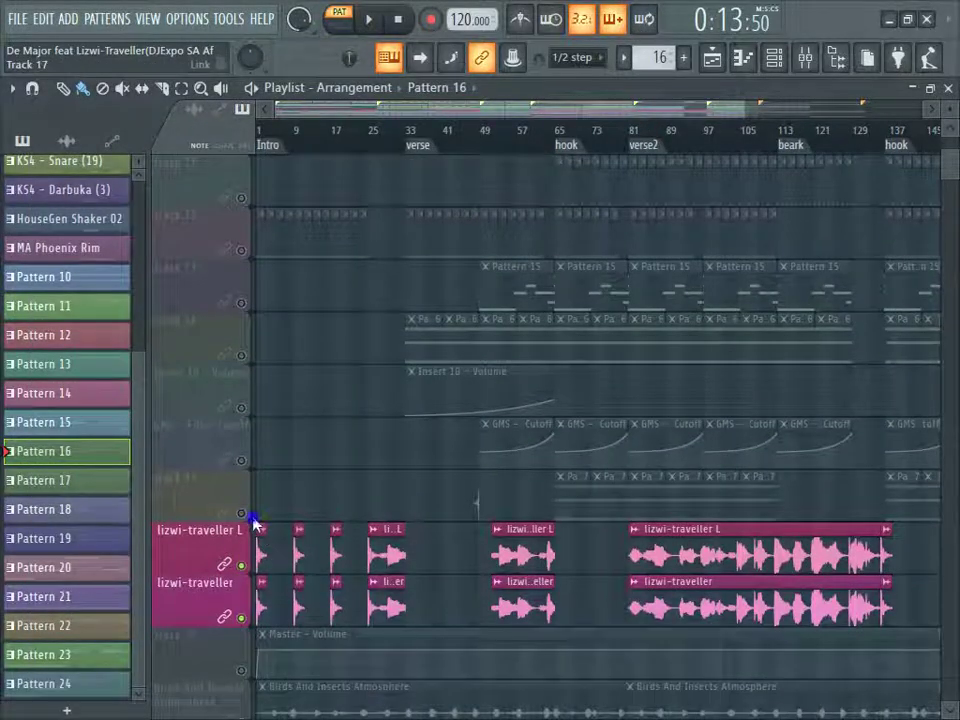
{"action": "right_click", "coordinate": [253, 522]}
{"action": "left_click", "coordinate": [244, 522]}
{"action": "left_click", "coordinate": [238, 514], "text": "ctrl"}
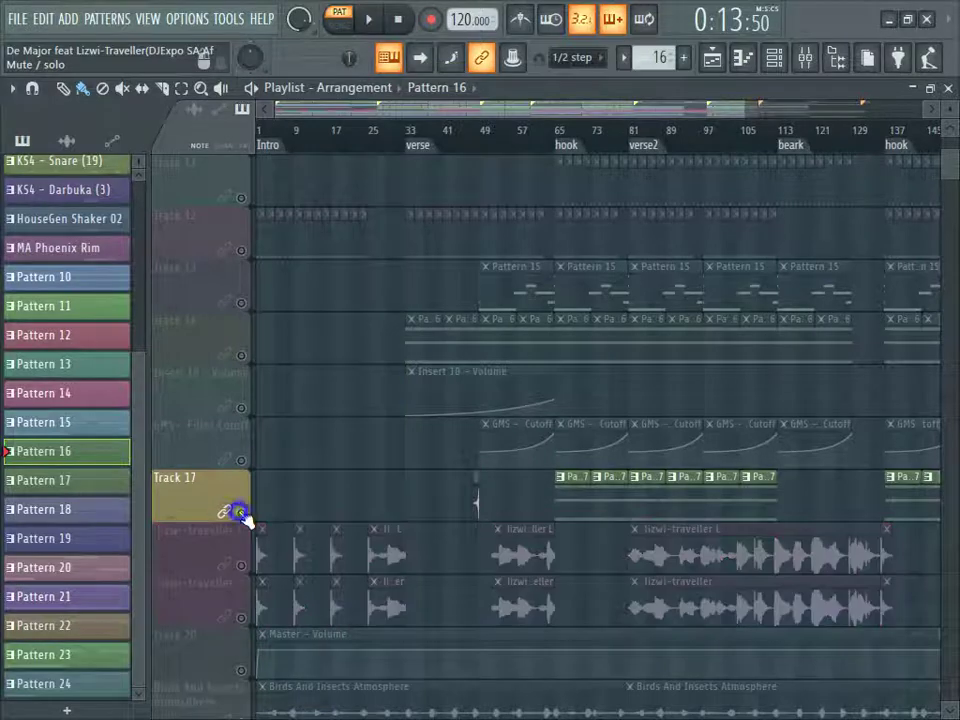
{"action": "left_click", "coordinate": [238, 514], "text": "ctrl"}
{"action": "scroll", "coordinate": [660, 143], "scroll_direction": "up", "scroll_amount": 4}
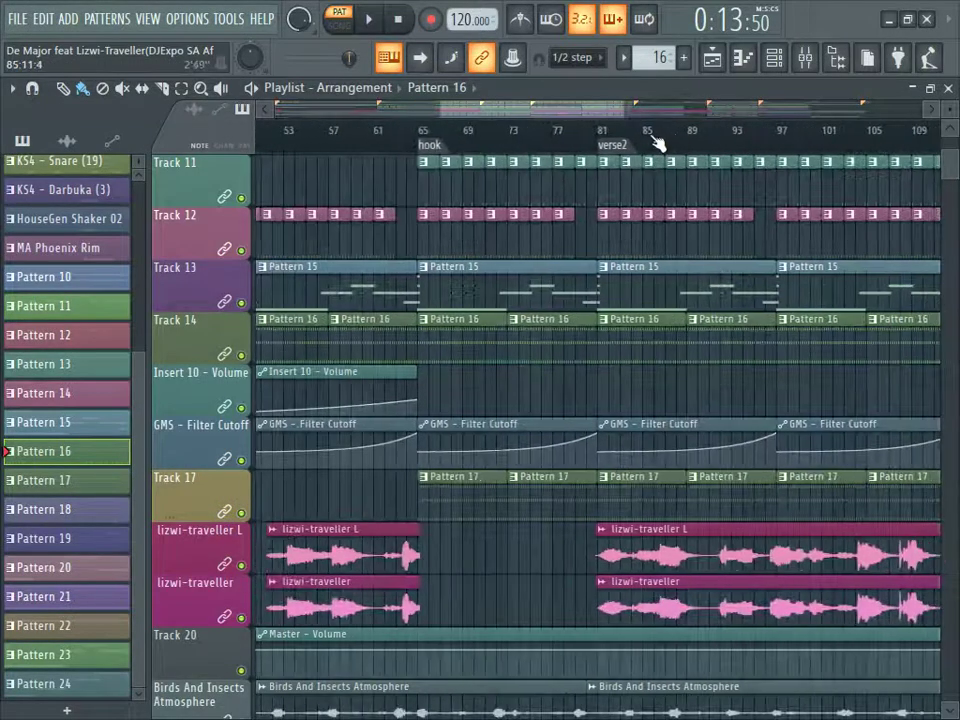
{"action": "scroll", "coordinate": [610, 267], "scroll_direction": "down", "scroll_amount": 3}
{"action": "scroll", "coordinate": [610, 267], "scroll_direction": "up", "scroll_amount": 4}
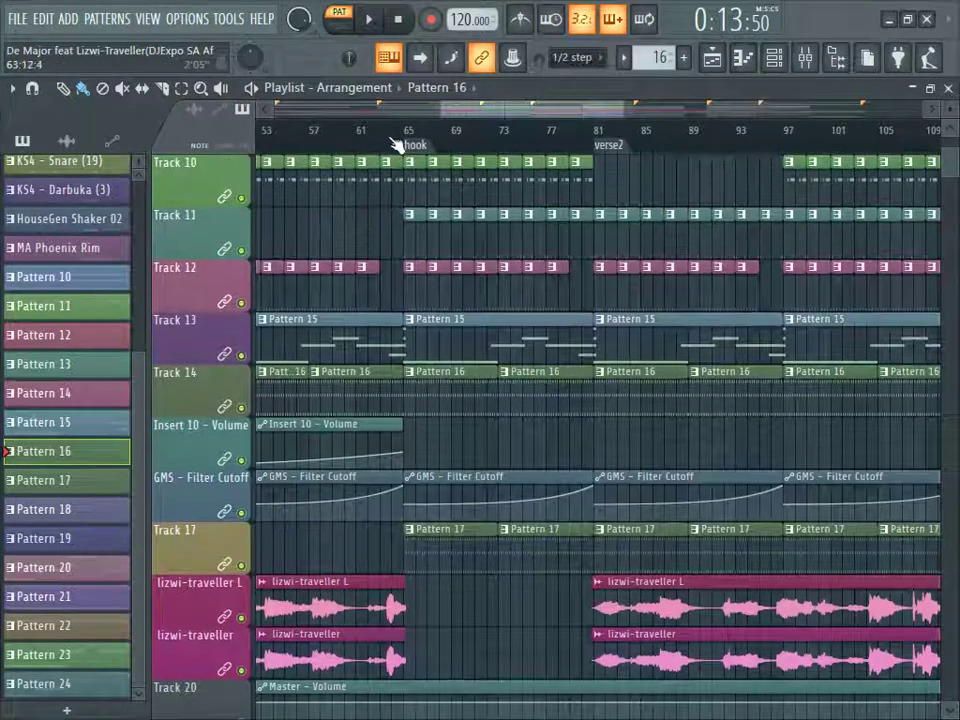
Step: Play the song from just before the hook, leave only Tracks 14 and 17 audible, and stop playback
{"action": "left_click", "coordinate": [395, 143]}
{"action": "key", "text": "space"}
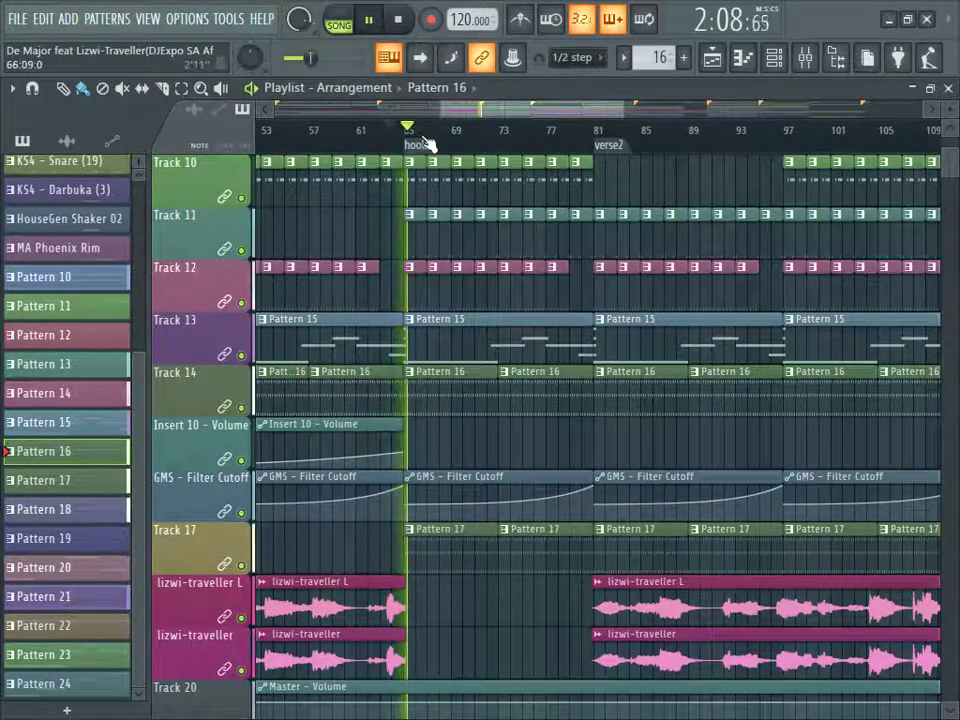
{"action": "scroll", "coordinate": [425, 143], "scroll_direction": "down", "scroll_amount": 4}
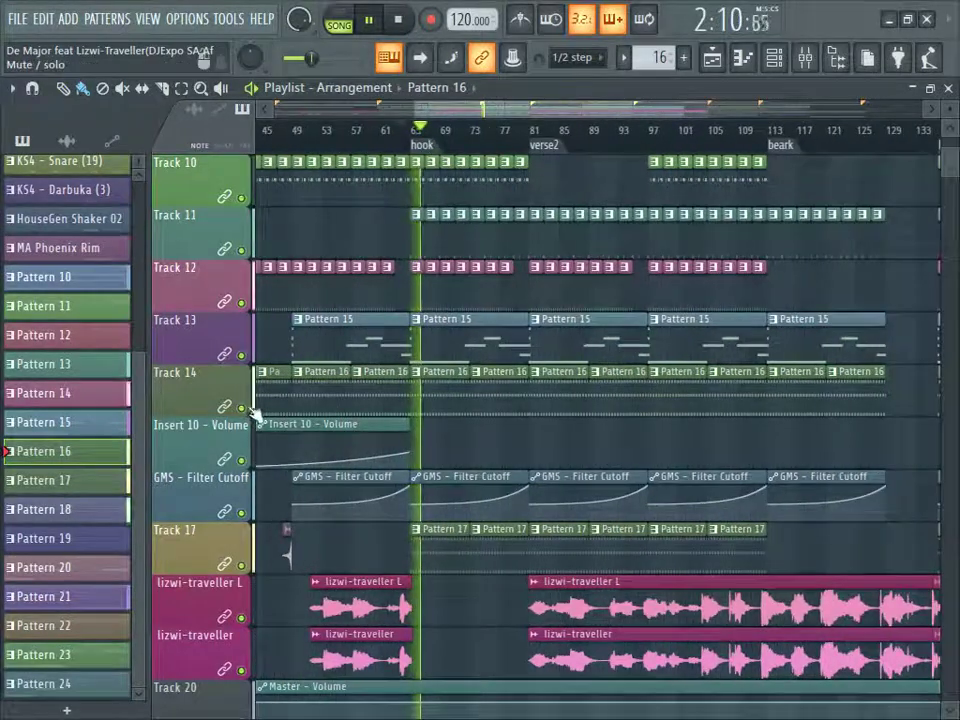
{"action": "right_click", "coordinate": [250, 411]}
{"action": "left_click", "coordinate": [250, 566]}
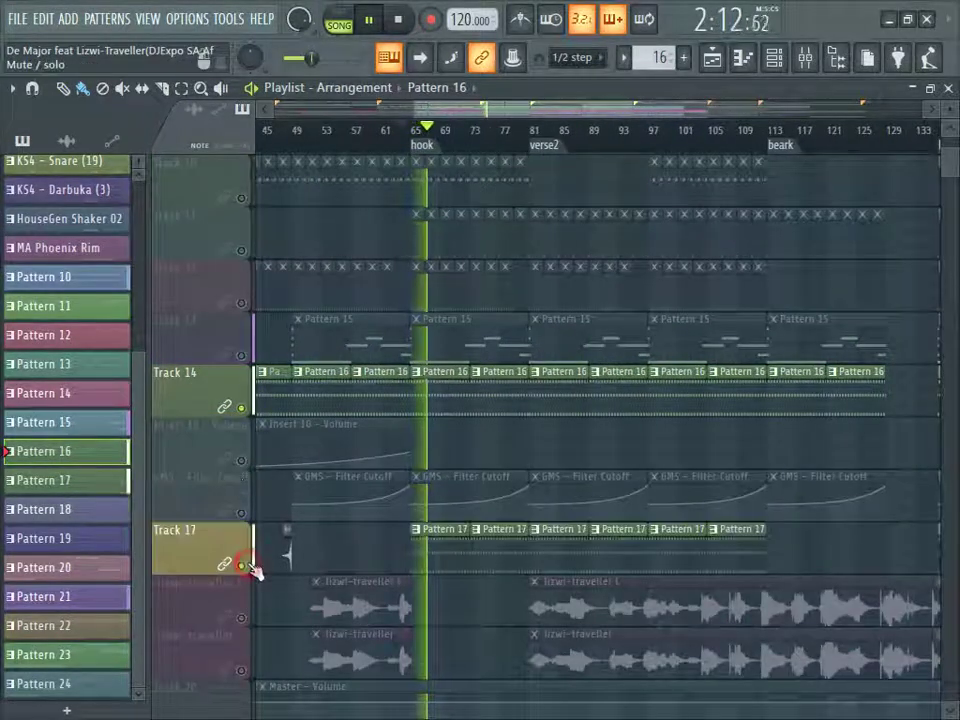
{"action": "key", "text": "space"}
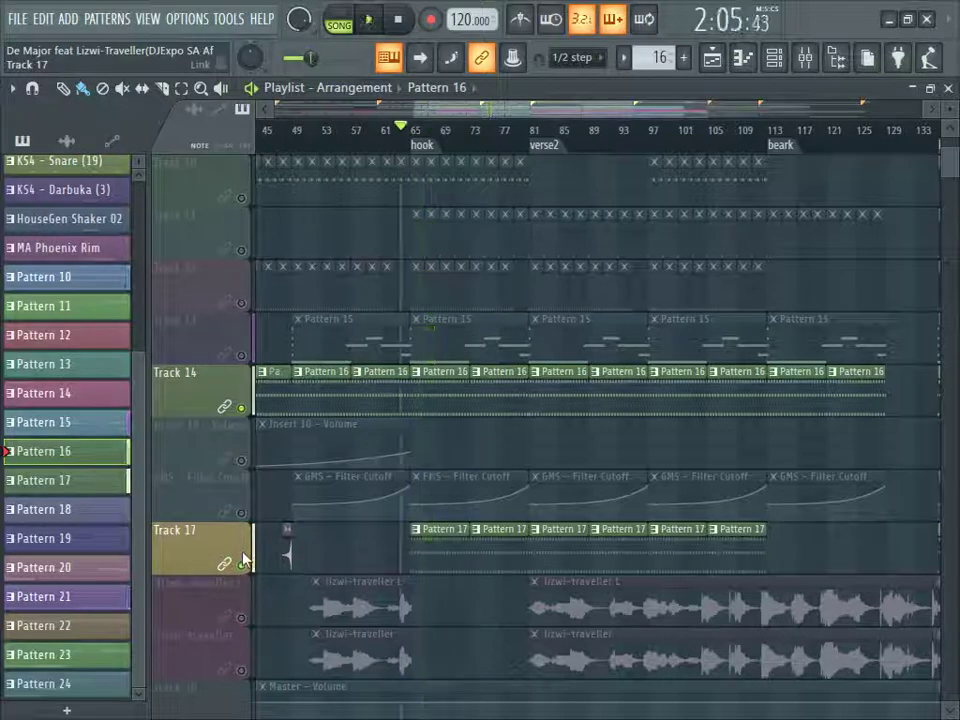
Step: Show the channel rack and audition Pattern 17 and Pattern 18 in pattern mode
{"action": "left_click", "coordinate": [776, 60]}
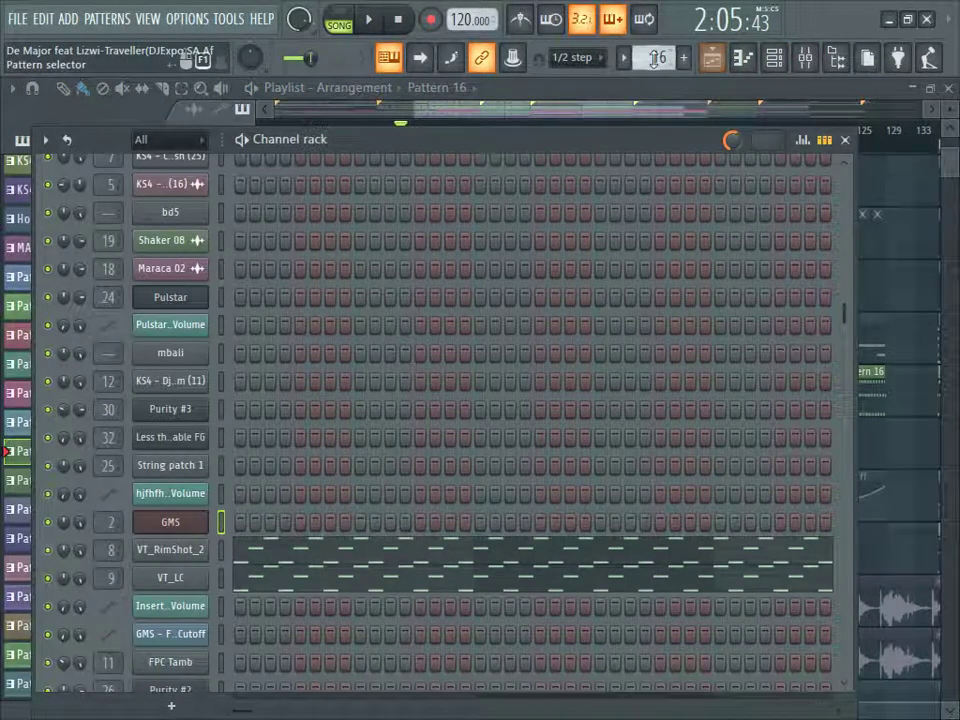
{"action": "scroll", "coordinate": [655, 57], "scroll_direction": "up", "scroll_amount": 1}
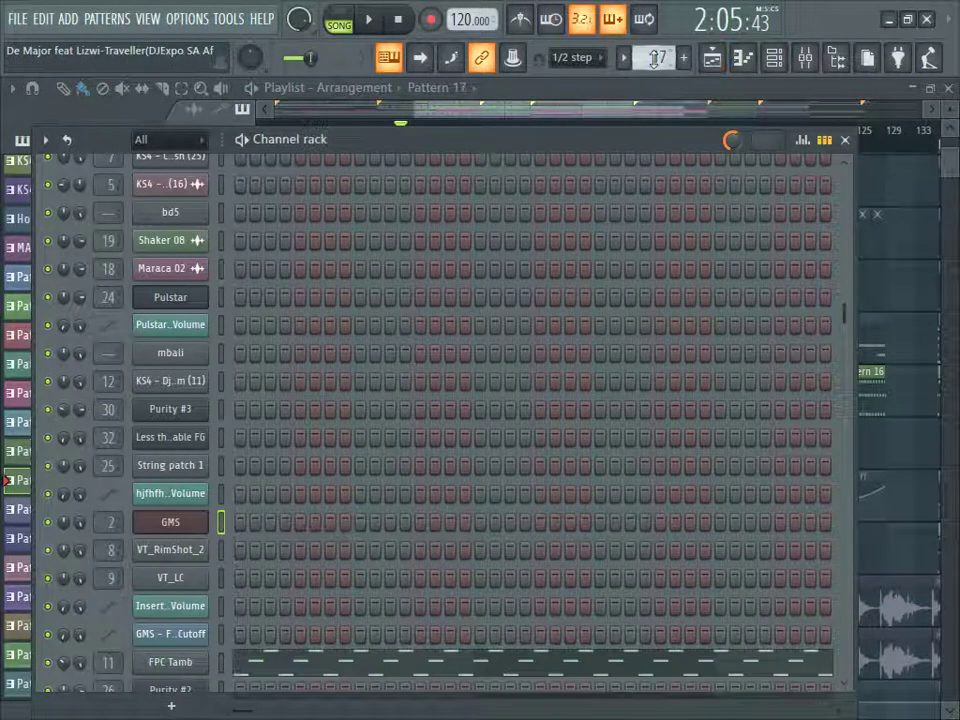
{"action": "left_click", "coordinate": [338, 16]}
{"action": "key", "text": "space"}
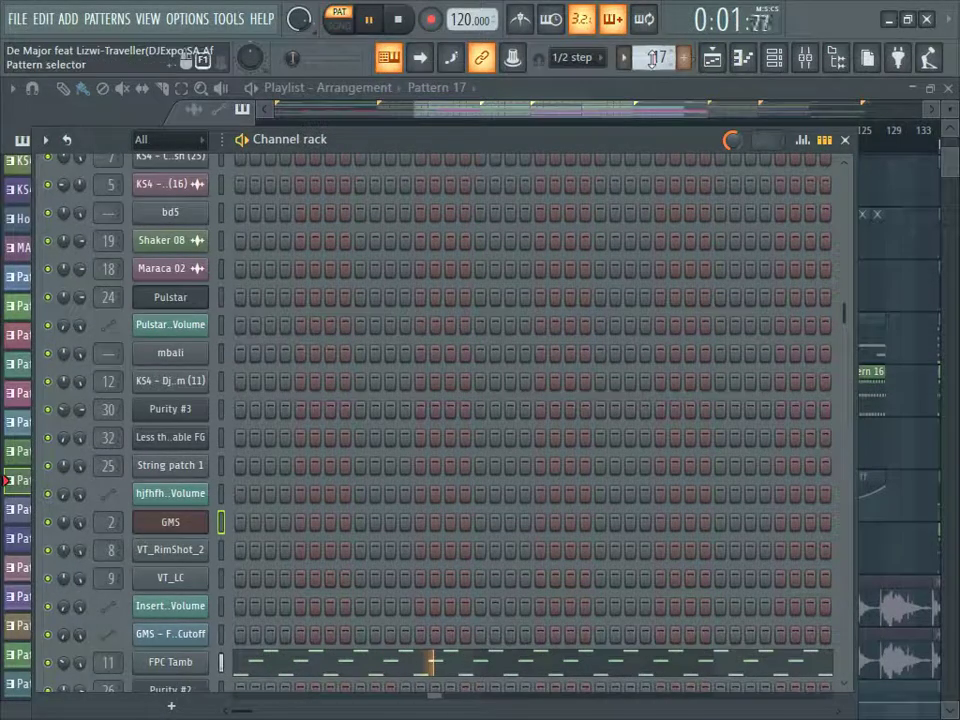
{"action": "scroll", "coordinate": [655, 57], "scroll_direction": "up", "scroll_amount": 1}
{"action": "key", "text": "space"}
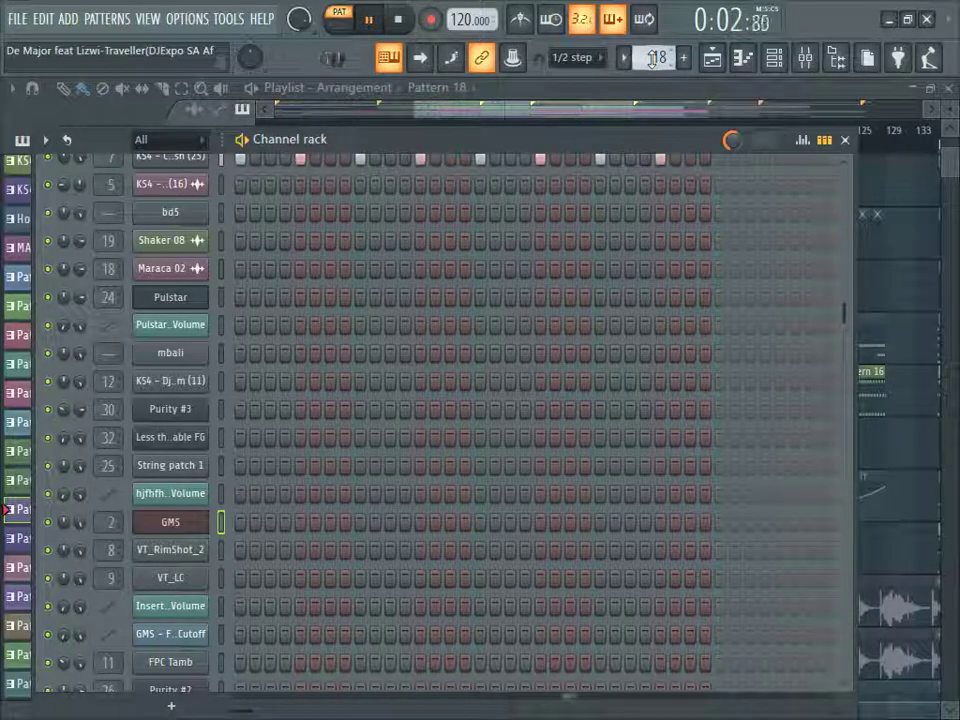
Step: Select Pattern 19 and view the GMS #2 synthesizer settings and its notes in the piano roll
{"action": "scroll", "coordinate": [655, 57], "scroll_direction": "up", "scroll_amount": 1}
{"action": "scroll", "coordinate": [729, 238], "scroll_direction": "up", "scroll_amount": 3}
{"action": "scroll", "coordinate": [729, 238], "scroll_direction": "down", "scroll_amount": 8}
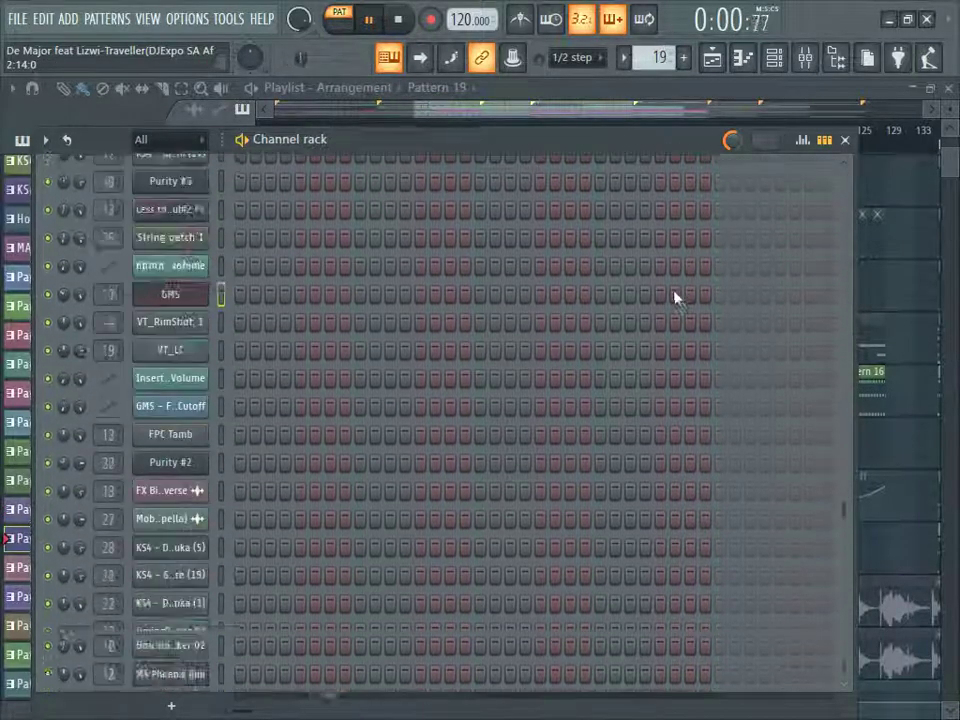
{"action": "left_click", "coordinate": [193, 605]}
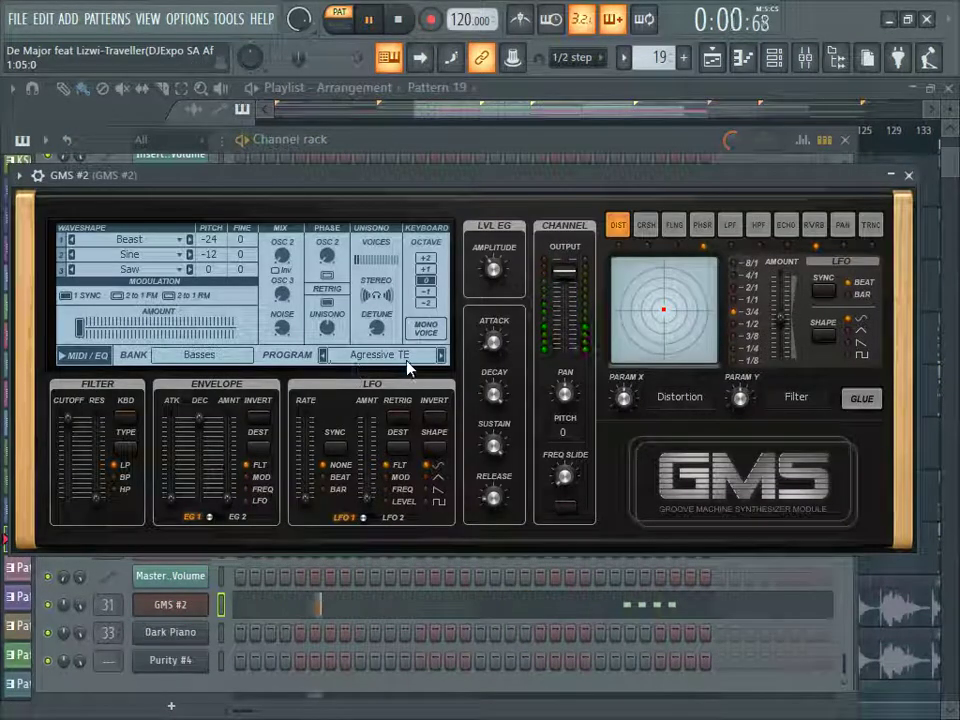
{"action": "left_click", "coordinate": [600, 574]}
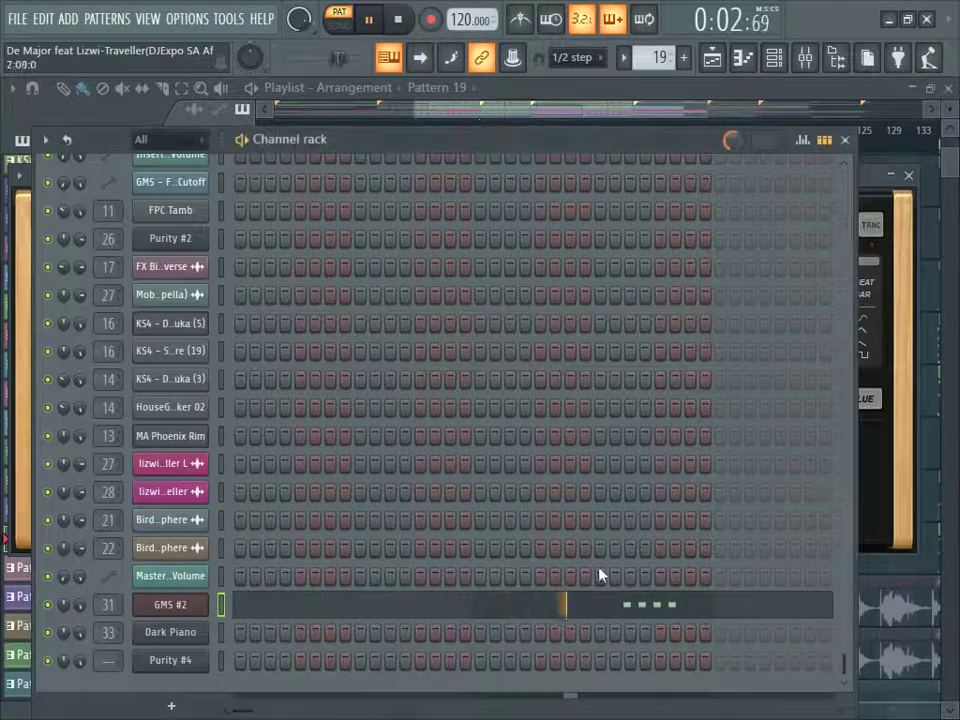
{"action": "left_click", "coordinate": [610, 605]}
{"action": "scroll", "coordinate": [150, 134], "scroll_direction": "up", "scroll_amount": 6}
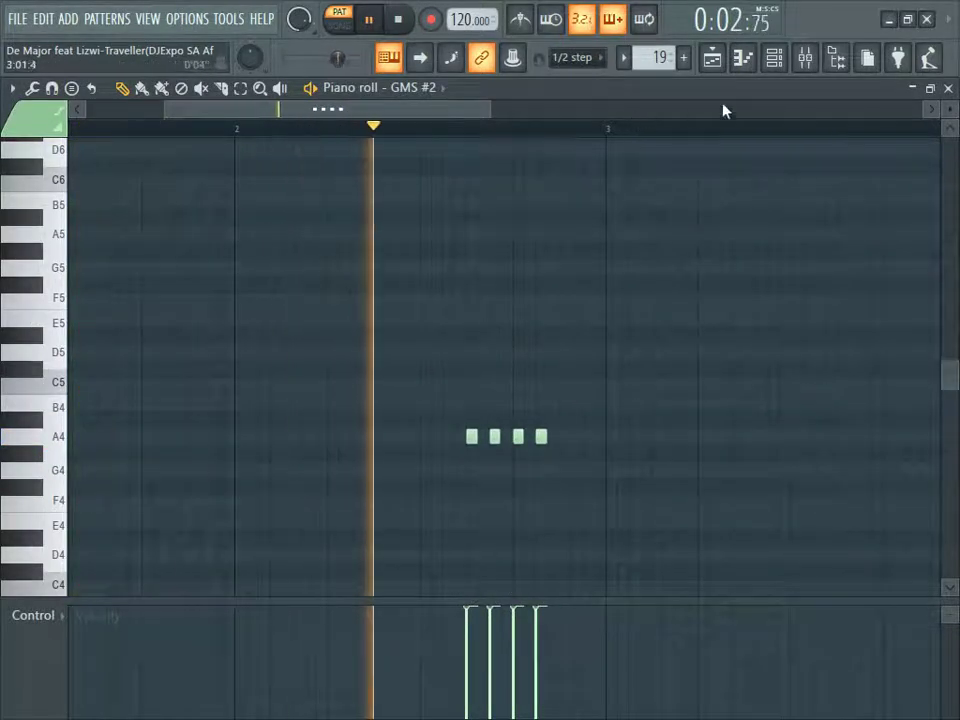
Step: Select Pattern 20, play it from the start in the channel rack and view its Less than Stable FG instrument
{"action": "left_click", "coordinate": [712, 60]}
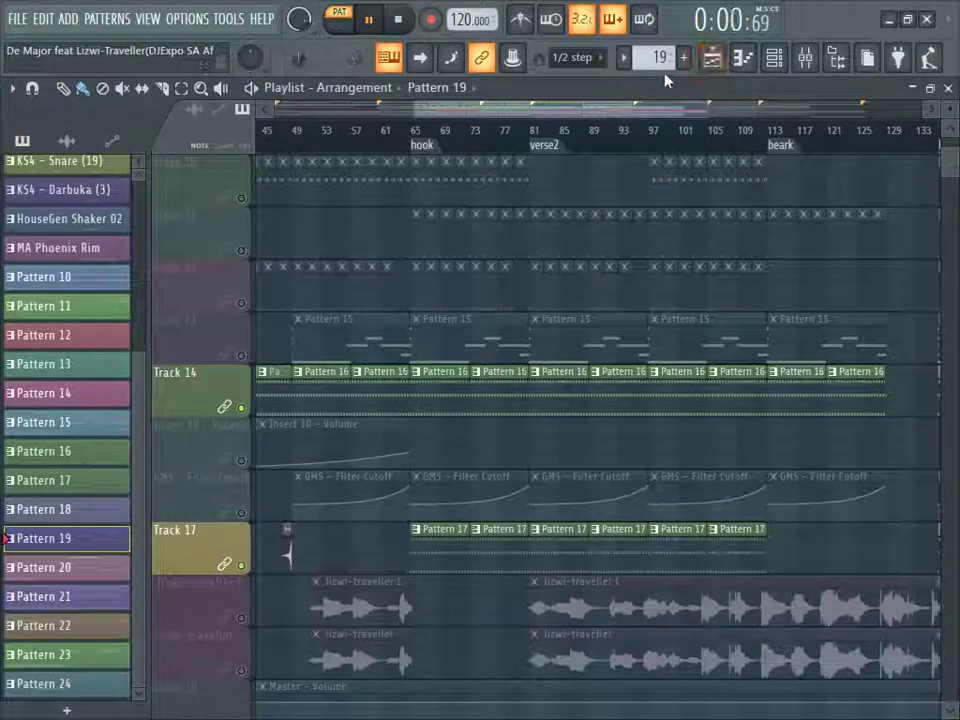
{"action": "scroll", "coordinate": [660, 57], "scroll_direction": "down", "scroll_amount": 1}
{"action": "left_click", "coordinate": [773, 62]}
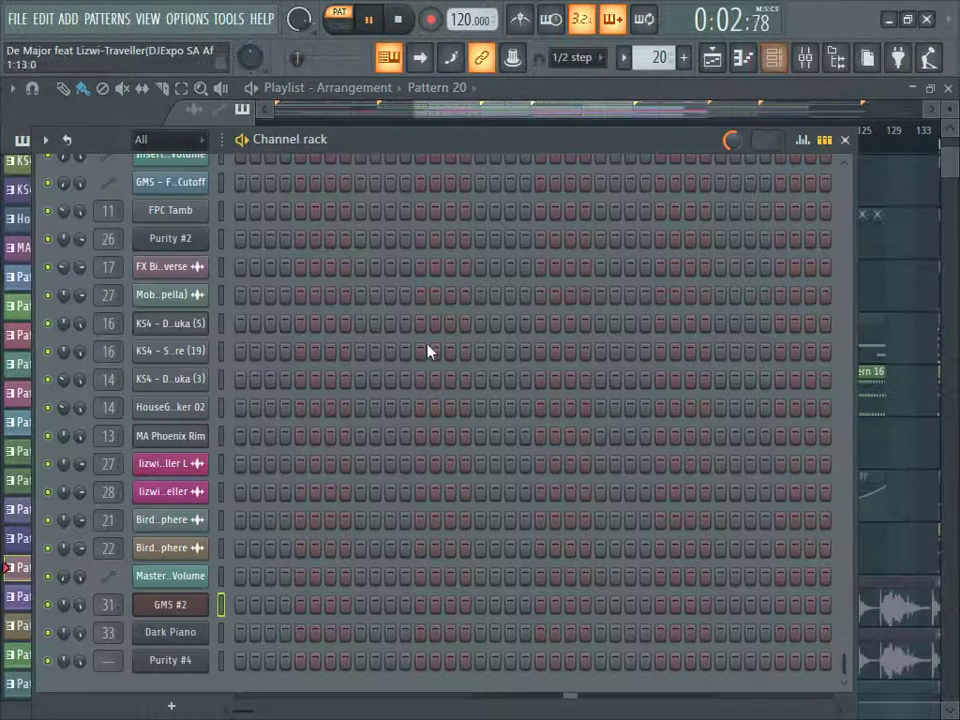
{"action": "scroll", "coordinate": [429, 350], "scroll_direction": "up", "scroll_amount": 8}
{"action": "key", "text": "space"}
{"action": "key", "text": "space"}
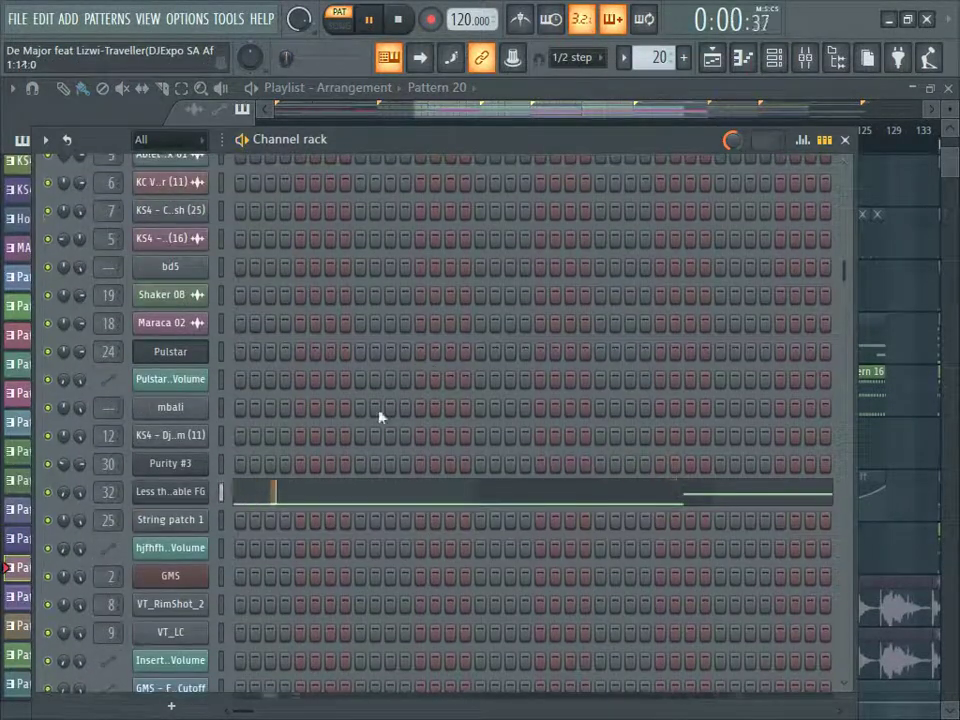
{"action": "left_click", "coordinate": [168, 491]}
{"action": "left_click", "coordinate": [868, 124]}
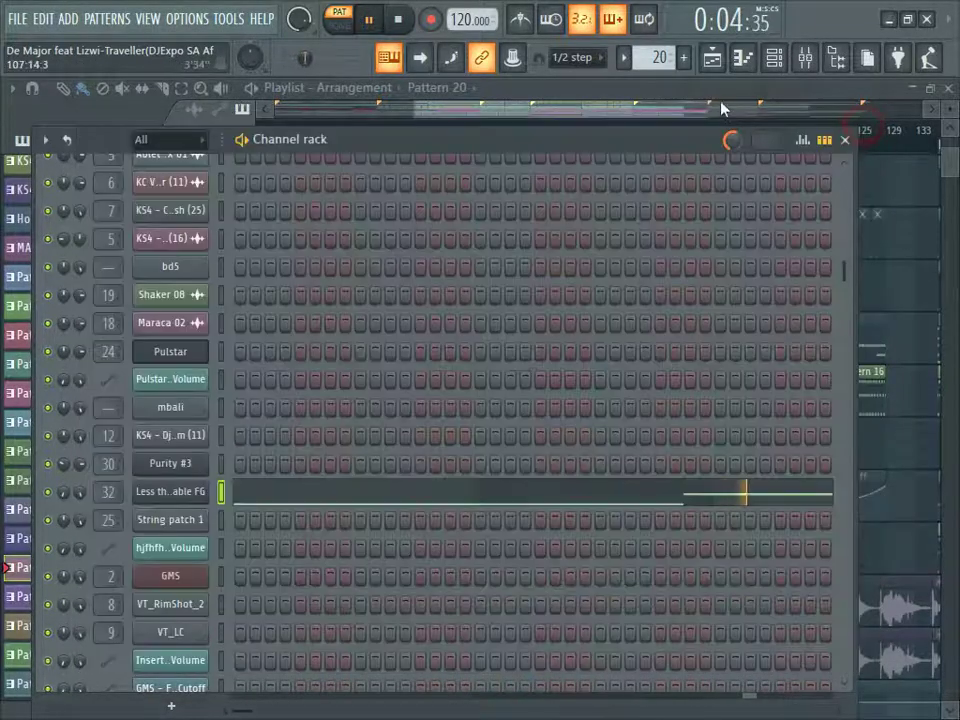
Step: Locate the Pattern 20 clips in the playlist and play them from verse2 with Track 25 soloed
{"action": "left_click", "coordinate": [712, 58]}
{"action": "scroll", "coordinate": [735, 524], "scroll_direction": "down", "scroll_amount": 4}
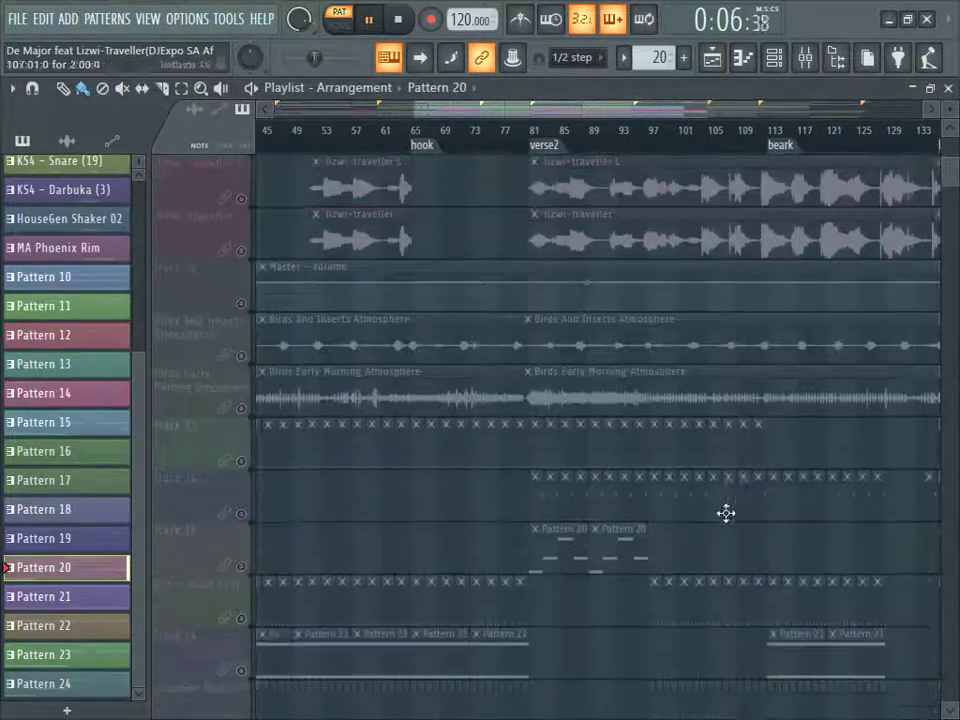
{"action": "left_click", "coordinate": [536, 134]}
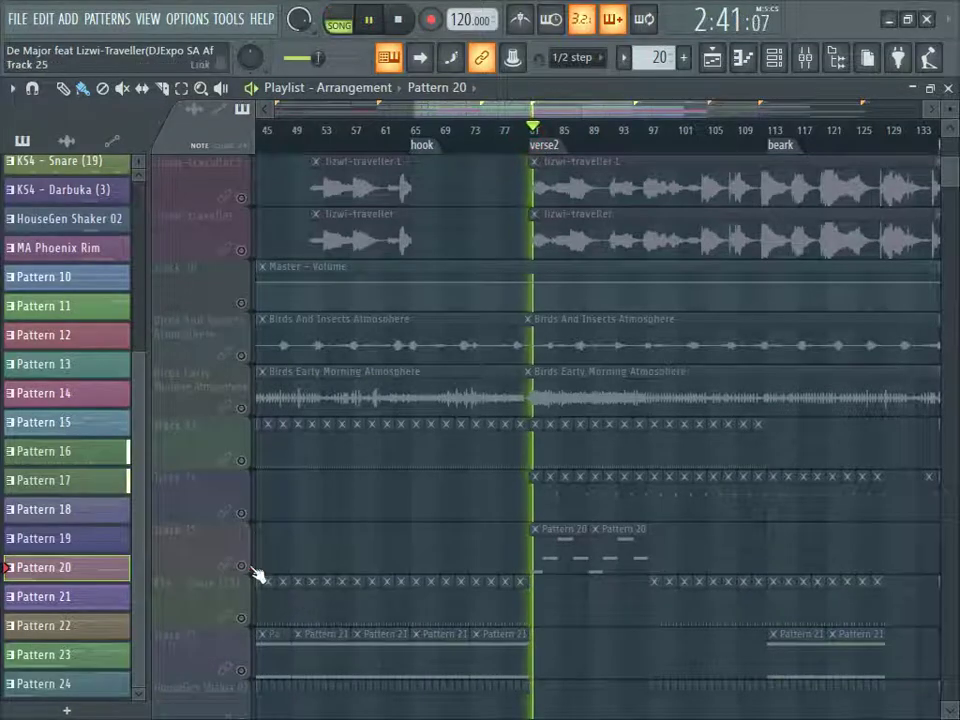
{"action": "left_click", "coordinate": [241, 512]}
{"action": "right_click", "coordinate": [241, 512]}
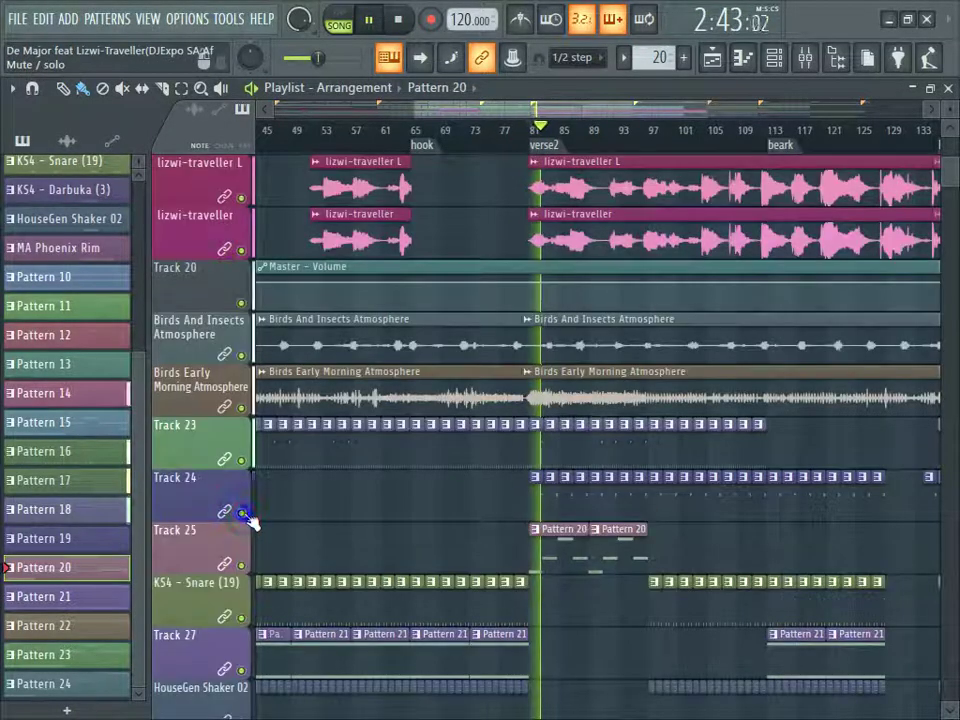
{"action": "right_click", "coordinate": [241, 563]}
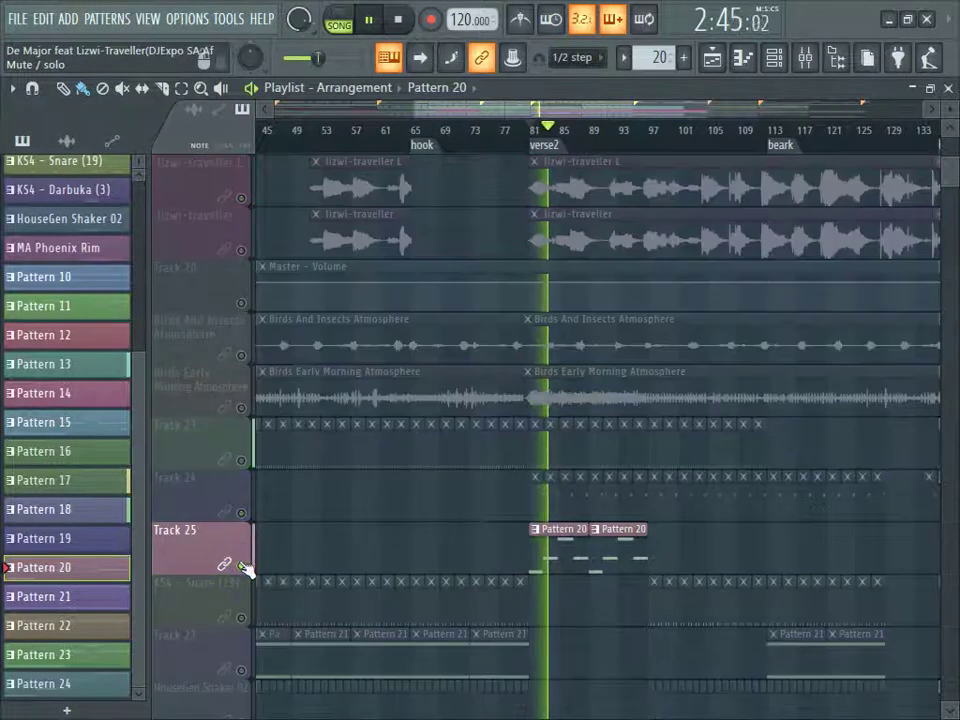
{"action": "left_click", "coordinate": [630, 132]}
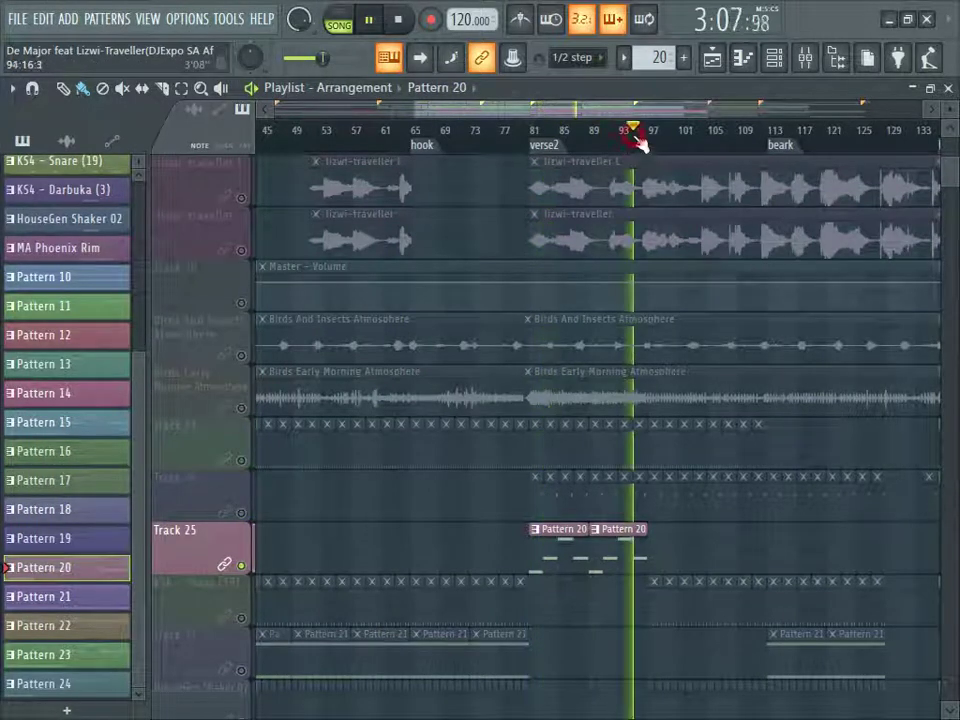
{"action": "left_click", "coordinate": [548, 146]}
Step: Solo the KS4 - Snare (19) track, reactivate all playlist tracks and play the song from bar 97
{"action": "scroll", "coordinate": [574, 349], "scroll_direction": "down", "scroll_amount": 5}
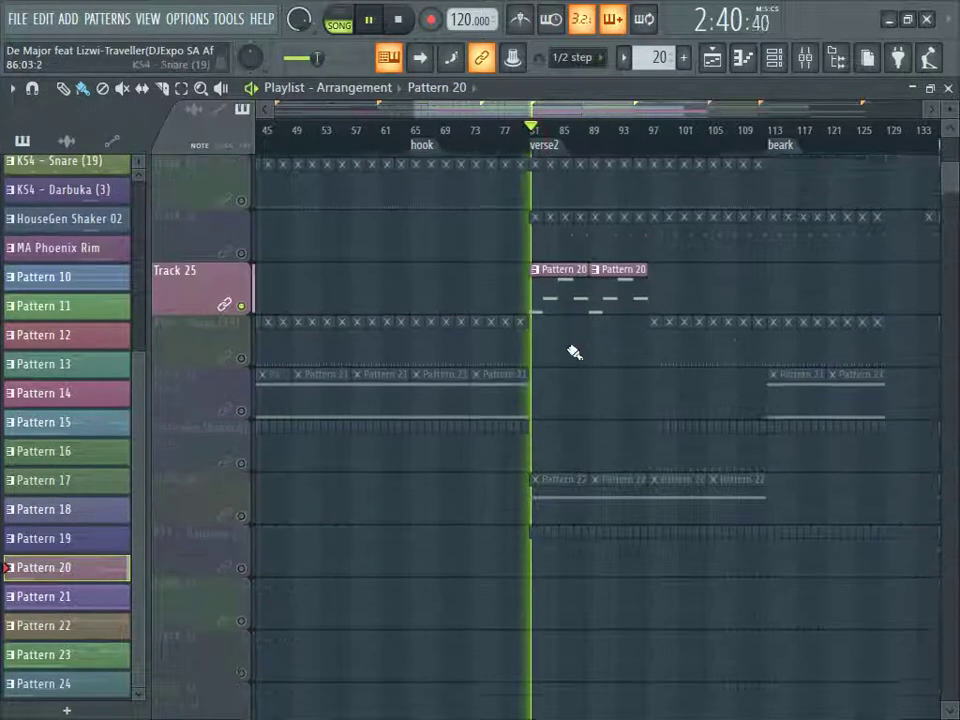
{"action": "right_click", "coordinate": [241, 355]}
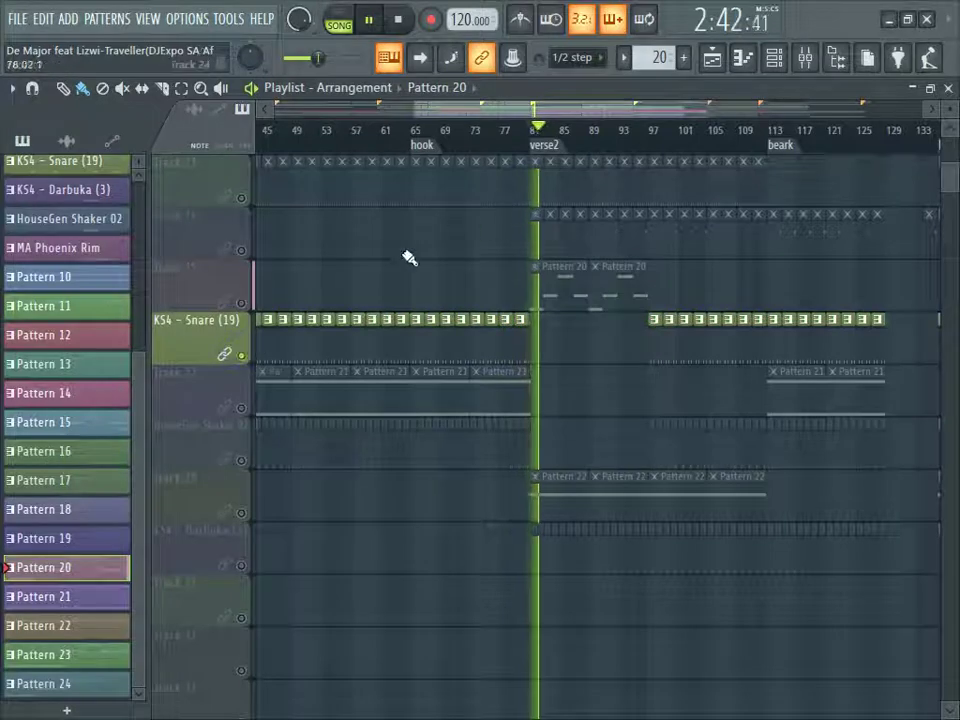
{"action": "right_click", "coordinate": [241, 355]}
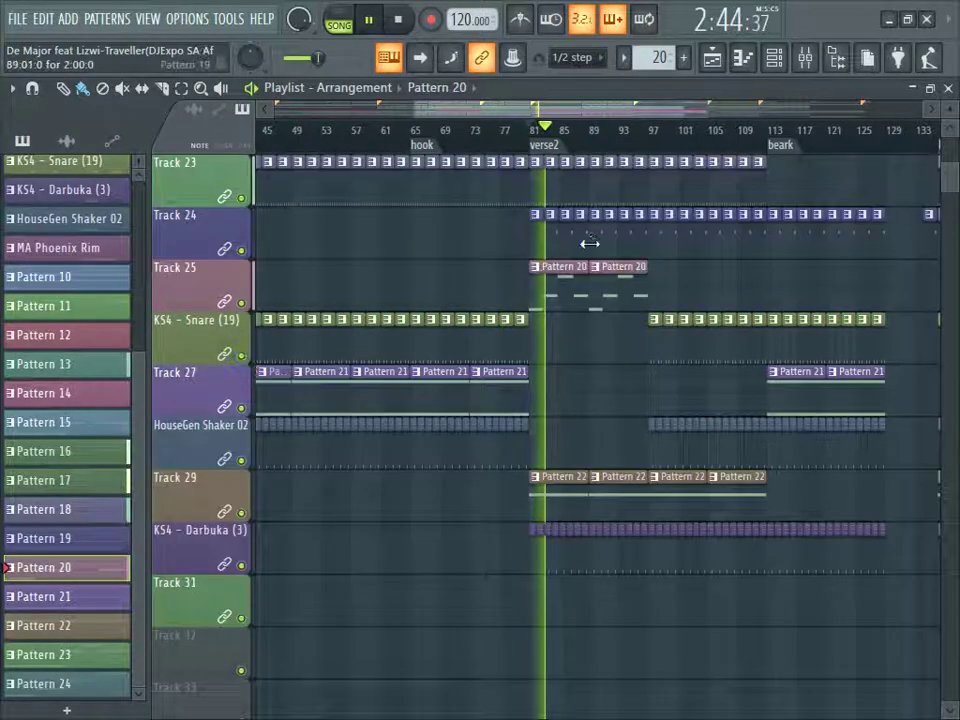
{"action": "left_click", "coordinate": [654, 144]}
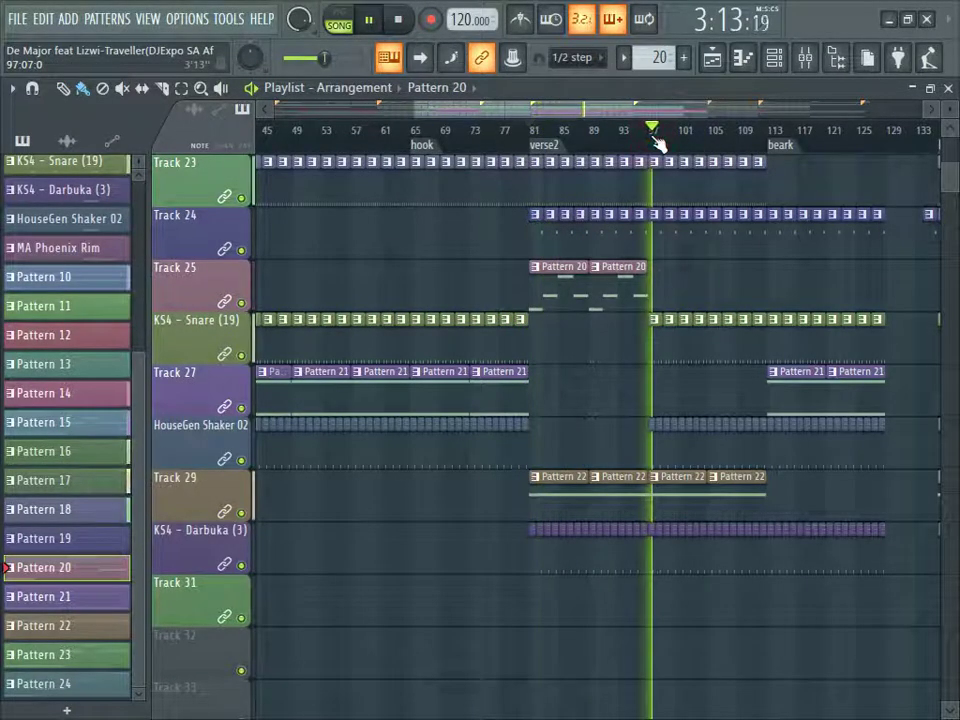
{"action": "scroll", "coordinate": [659, 146], "scroll_direction": "down", "scroll_amount": 3}
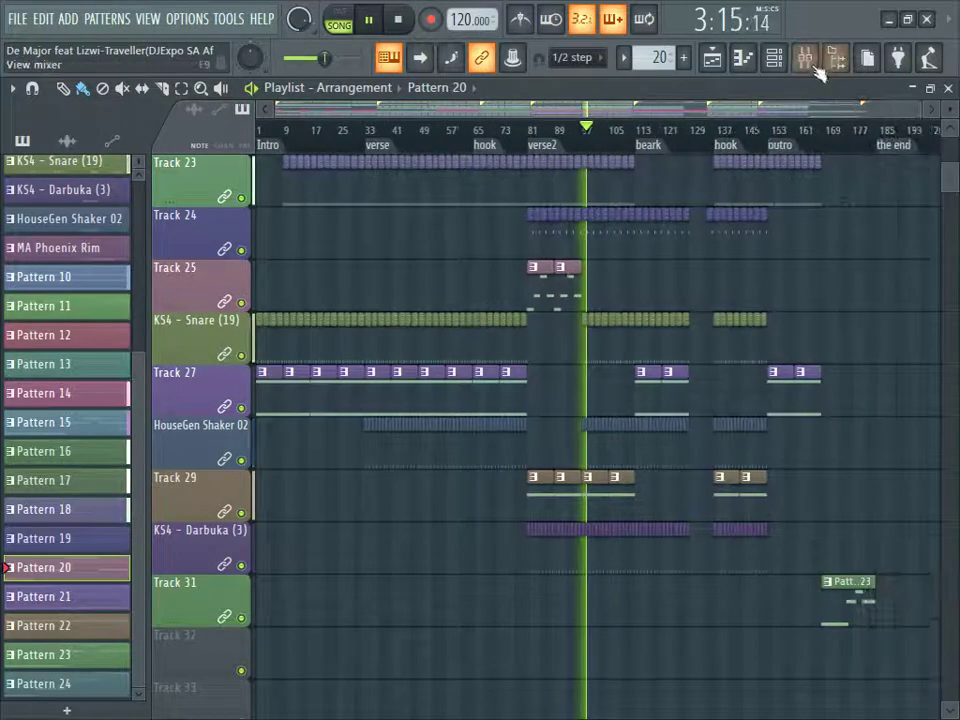
Step: View the mixer during playback, return to the channel rack and stop the song
{"action": "left_click", "coordinate": [805, 57]}
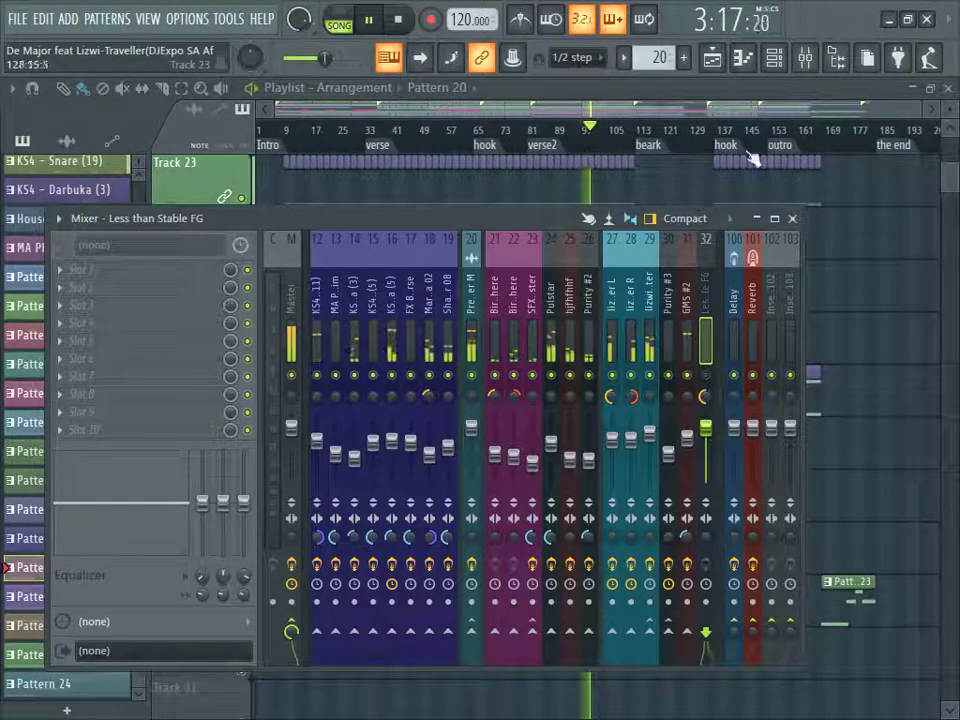
{"action": "left_click", "coordinate": [776, 58]}
{"action": "key", "text": "space"}
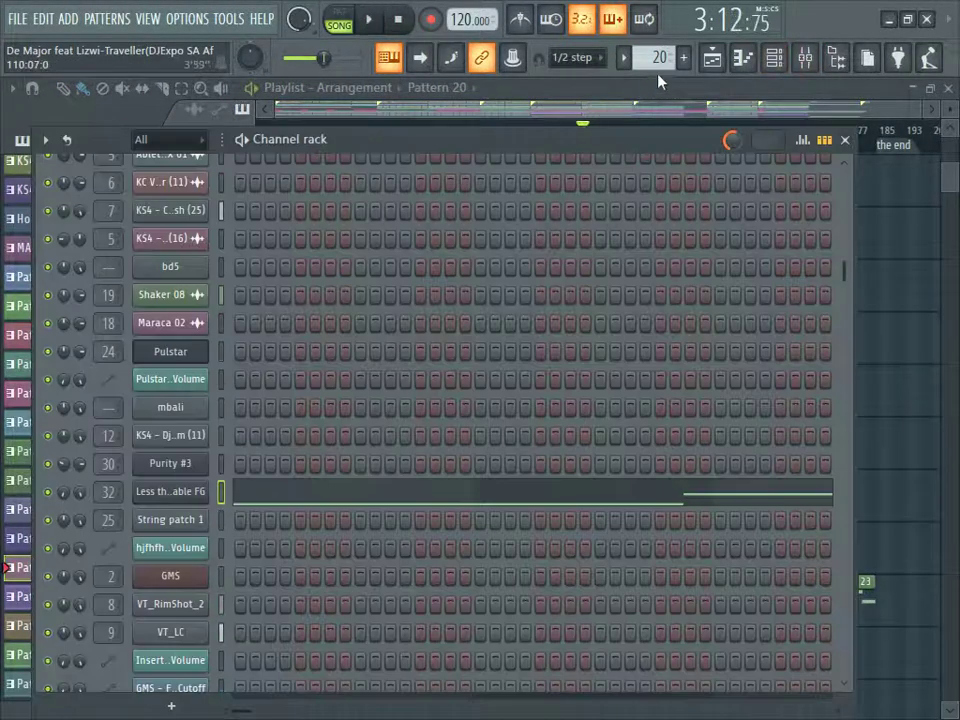
Step: Select Pattern 21, play it on its own in pattern mode and view its Purity #3 instrument before replaying it
{"action": "scroll", "coordinate": [658, 58], "scroll_direction": "up", "scroll_amount": 1}
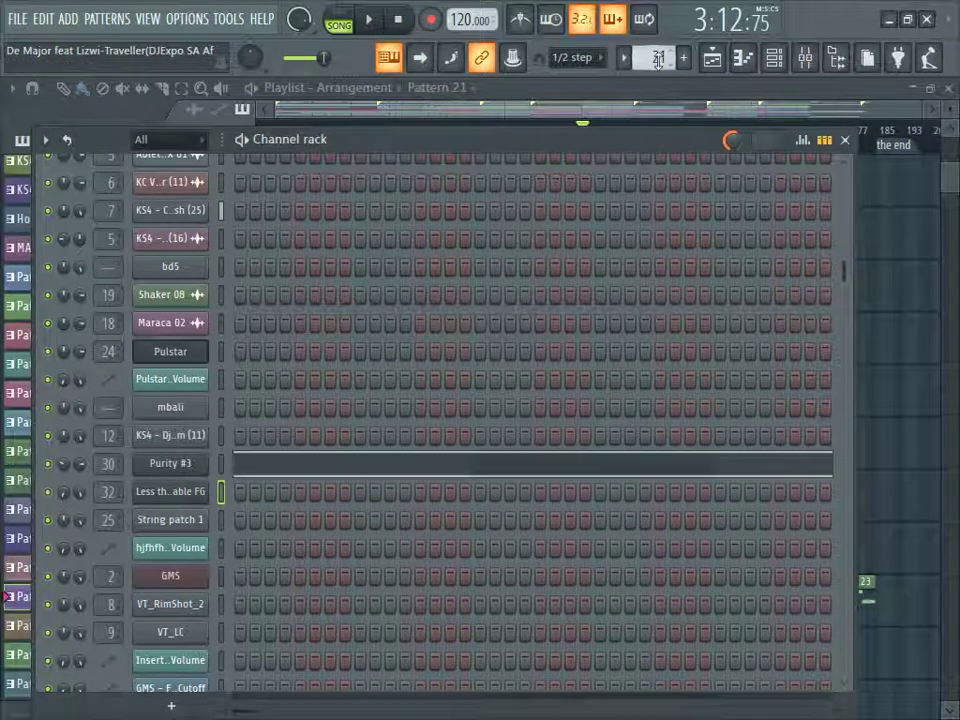
{"action": "left_click", "coordinate": [339, 18]}
{"action": "key", "text": "space"}
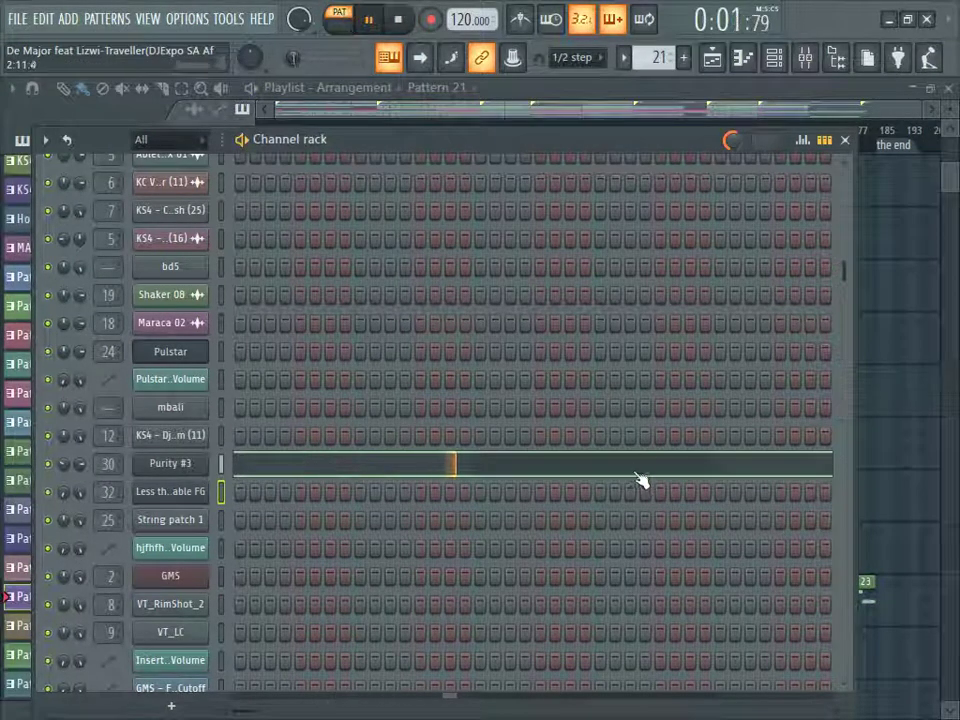
{"action": "key", "text": "space"}
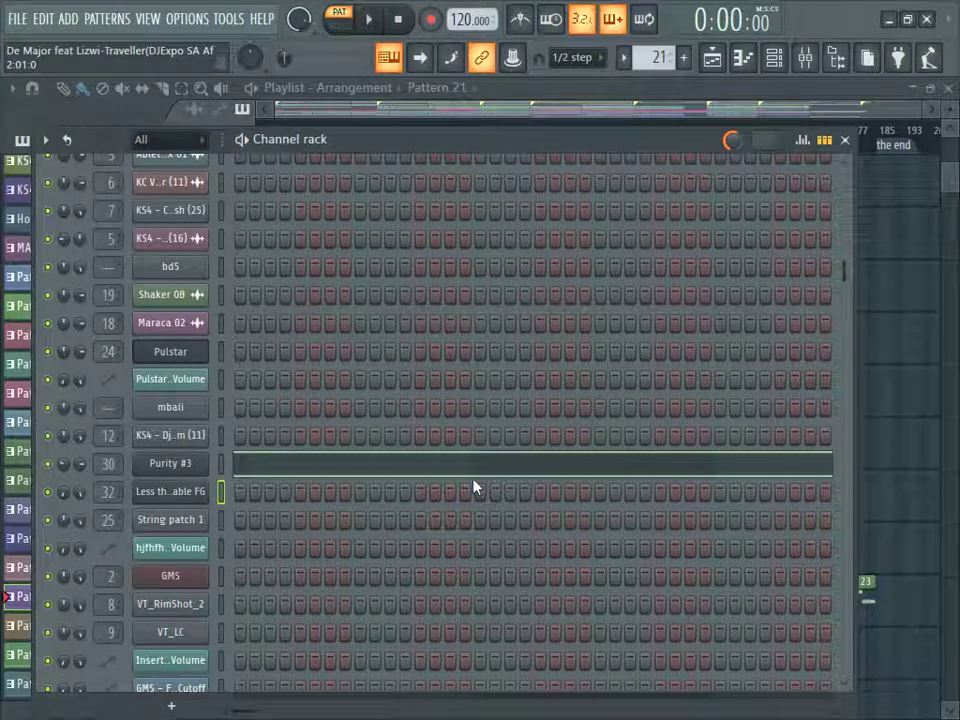
{"action": "left_click", "coordinate": [188, 464]}
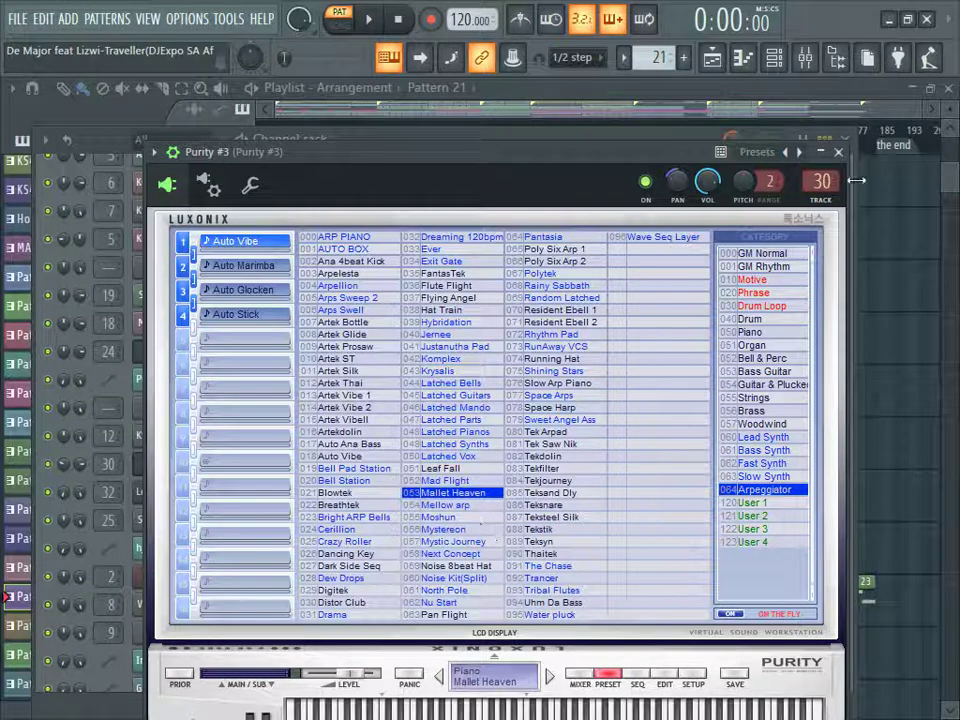
{"action": "left_click", "coordinate": [838, 152]}
{"action": "key", "text": "space"}
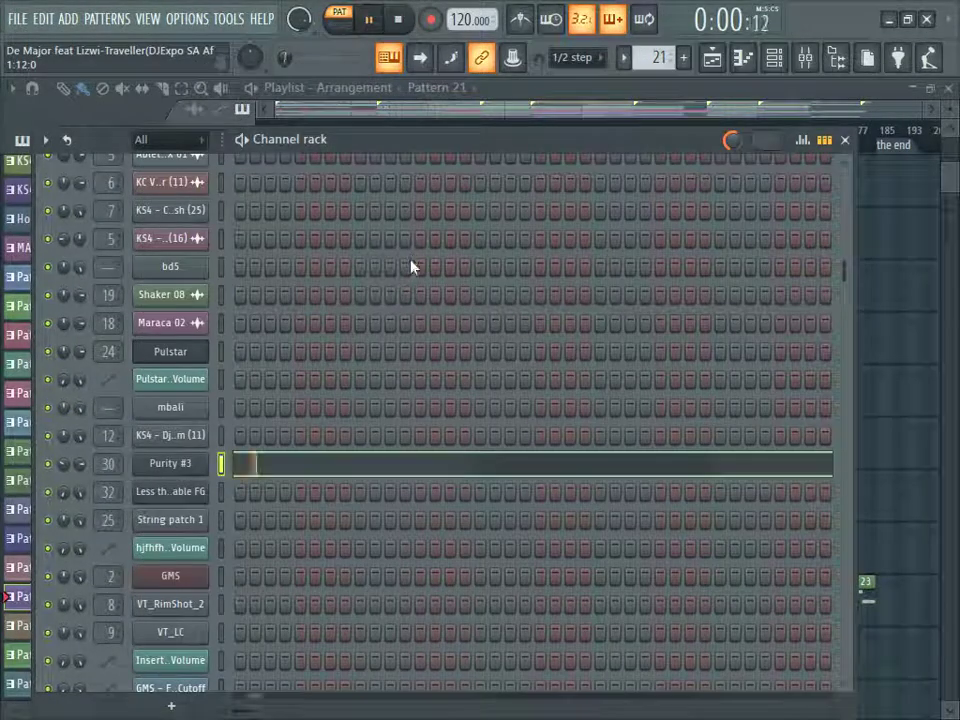
{"action": "key", "text": "space"}
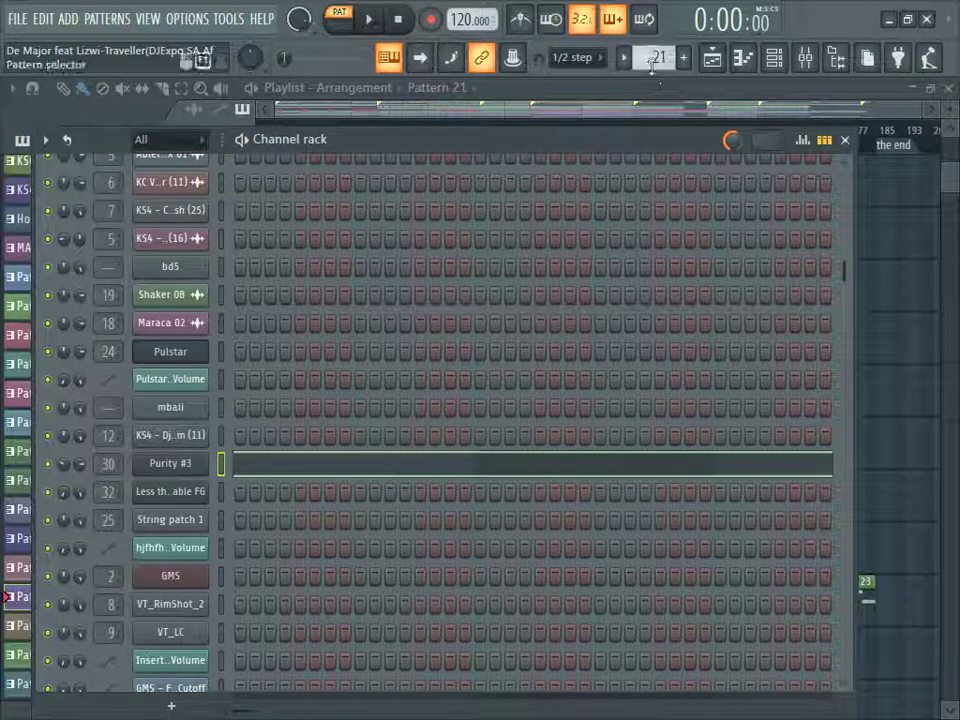
Step: Select Pattern 22, play its Purity #2 part from the channel rack and bring up the playlist
{"action": "scroll", "coordinate": [658, 57], "scroll_direction": "up", "scroll_amount": 1}
{"action": "scroll", "coordinate": [663, 285], "scroll_direction": "up", "scroll_amount": 4}
{"action": "scroll", "coordinate": [663, 288], "scroll_direction": "down", "scroll_amount": 10}
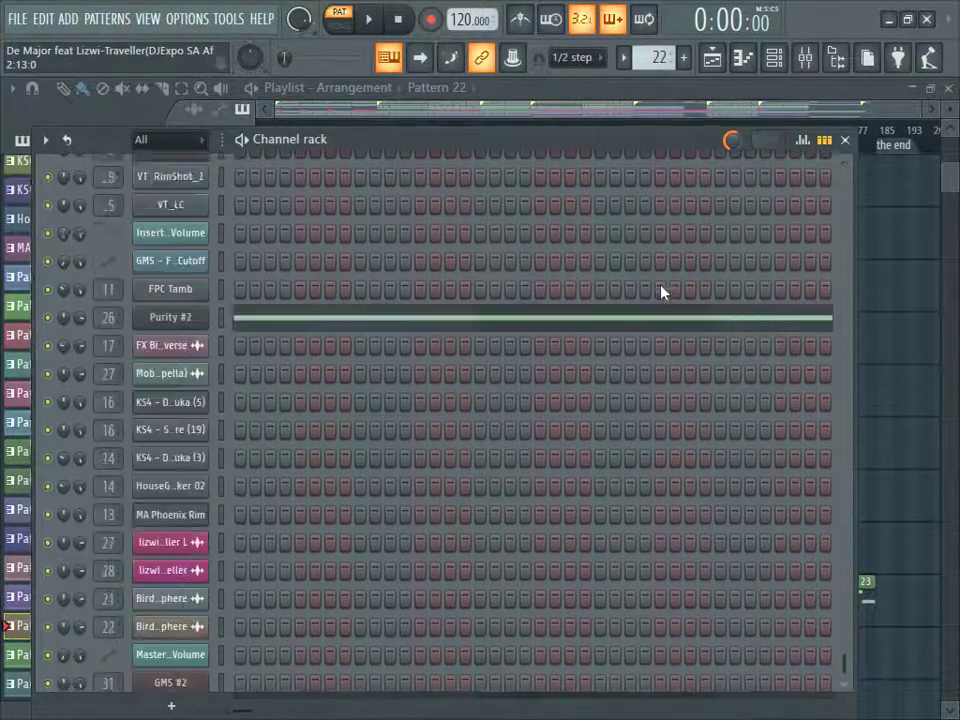
{"action": "key", "text": "space"}
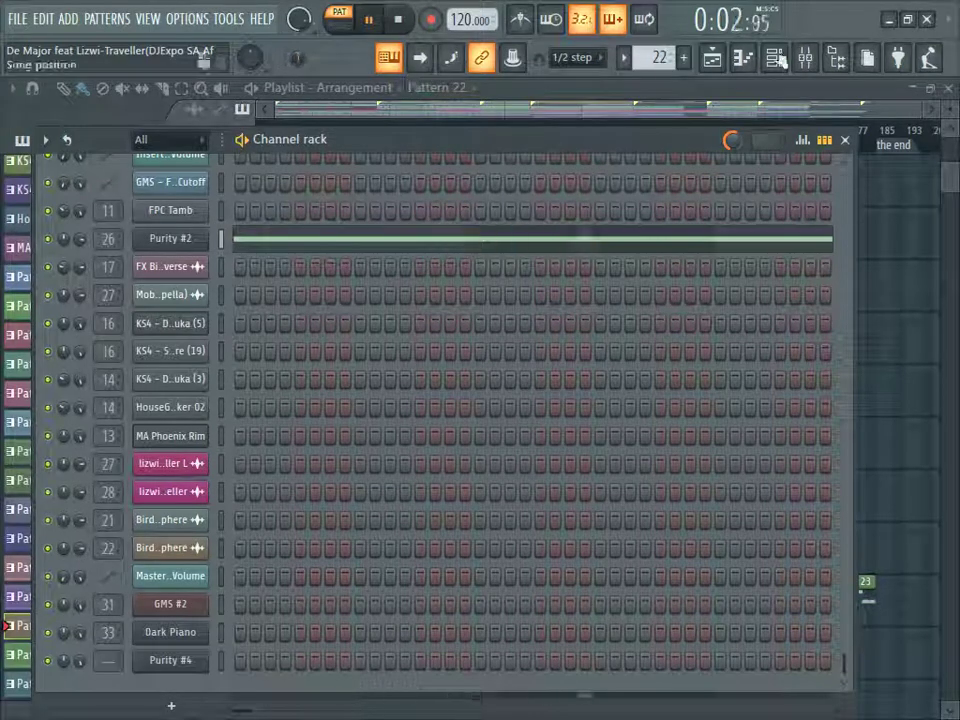
{"action": "left_click", "coordinate": [713, 57]}
Step: Select Pattern 23, play its Dark Piano part and examine where its clip sits on Track 31 in the playlist
{"action": "scroll", "coordinate": [658, 57], "scroll_direction": "down", "scroll_amount": 1}
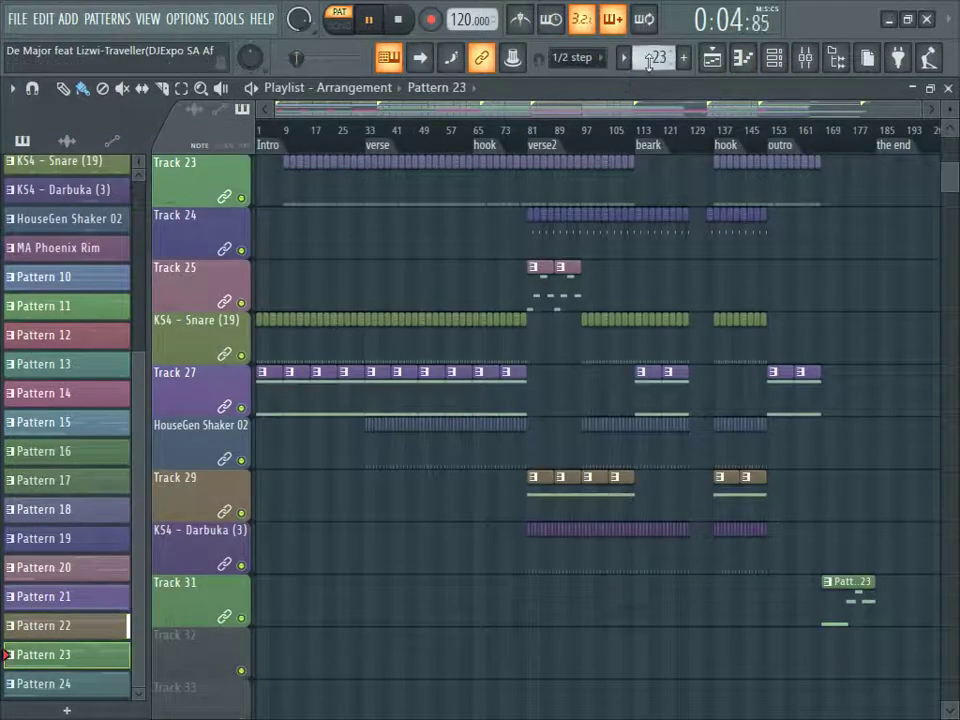
{"action": "left_click", "coordinate": [773, 57]}
{"action": "key", "text": "space"}
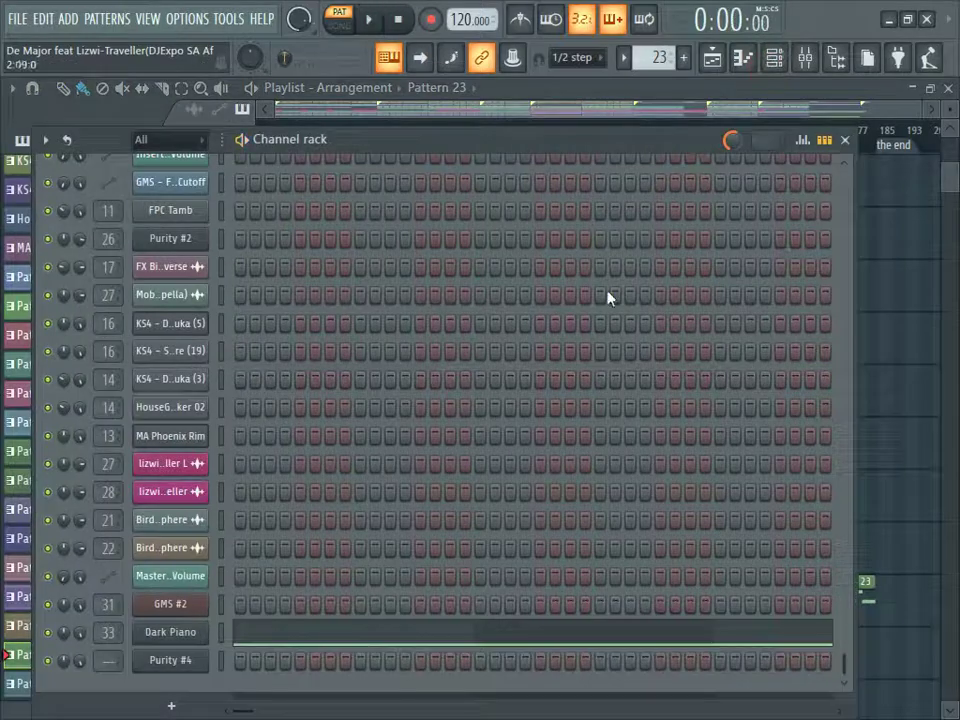
{"action": "key", "text": "space"}
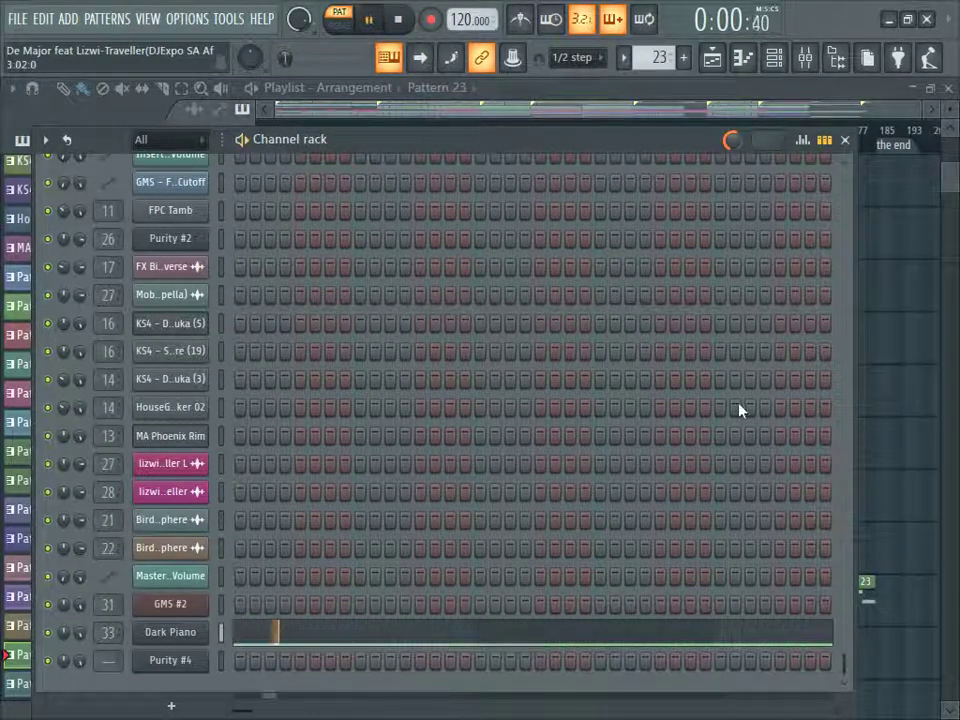
{"action": "left_click", "coordinate": [713, 63]}
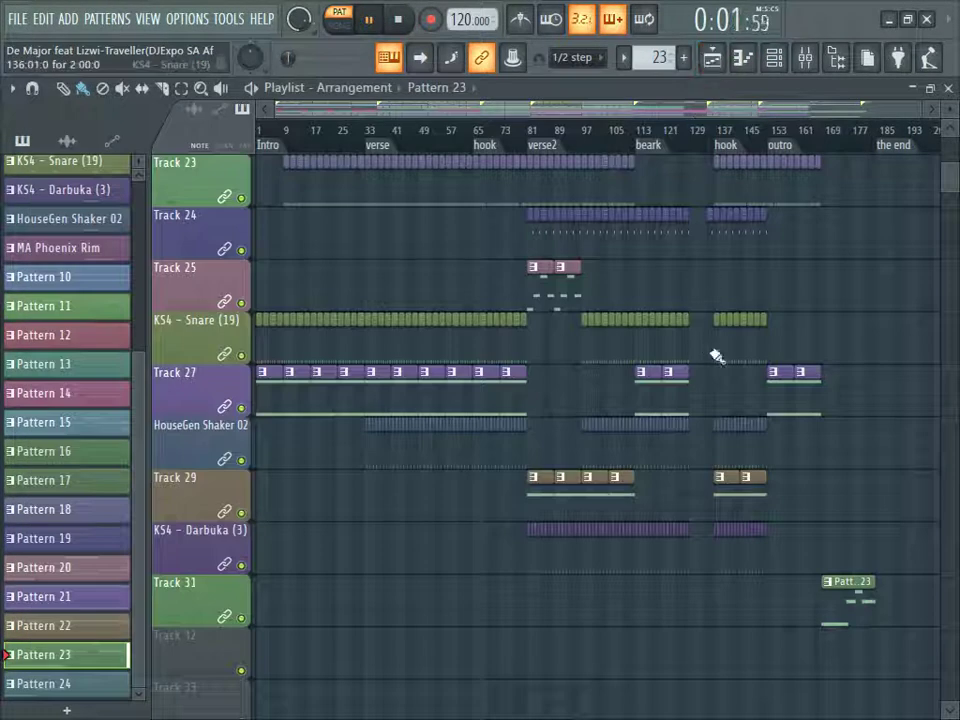
{"action": "key", "text": "space"}
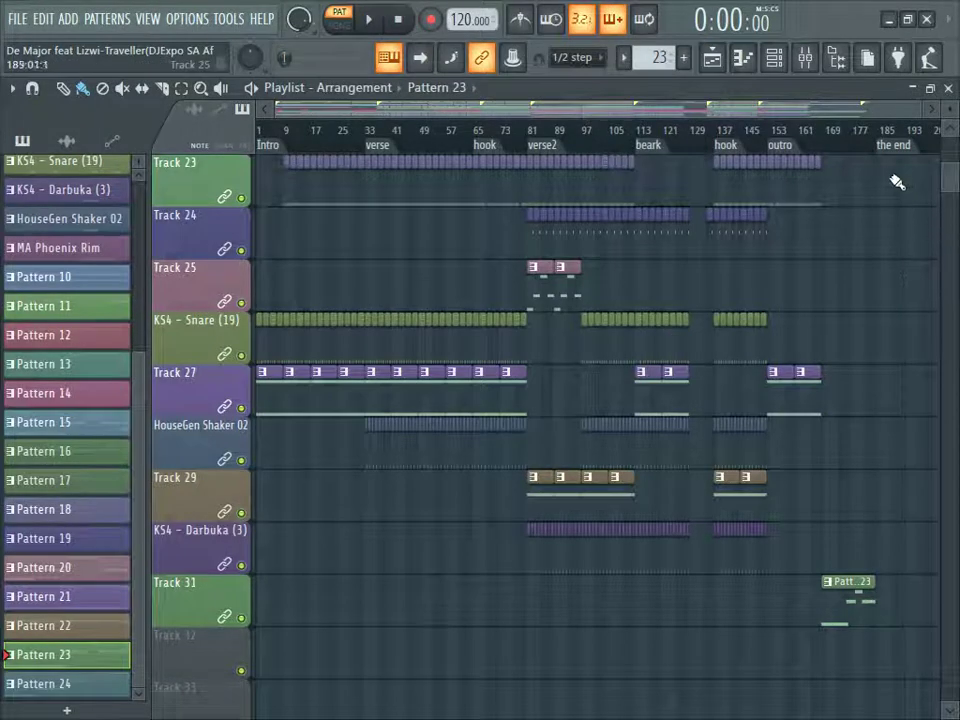
{"action": "scroll", "coordinate": [897, 148], "scroll_direction": "up", "scroll_amount": 4}
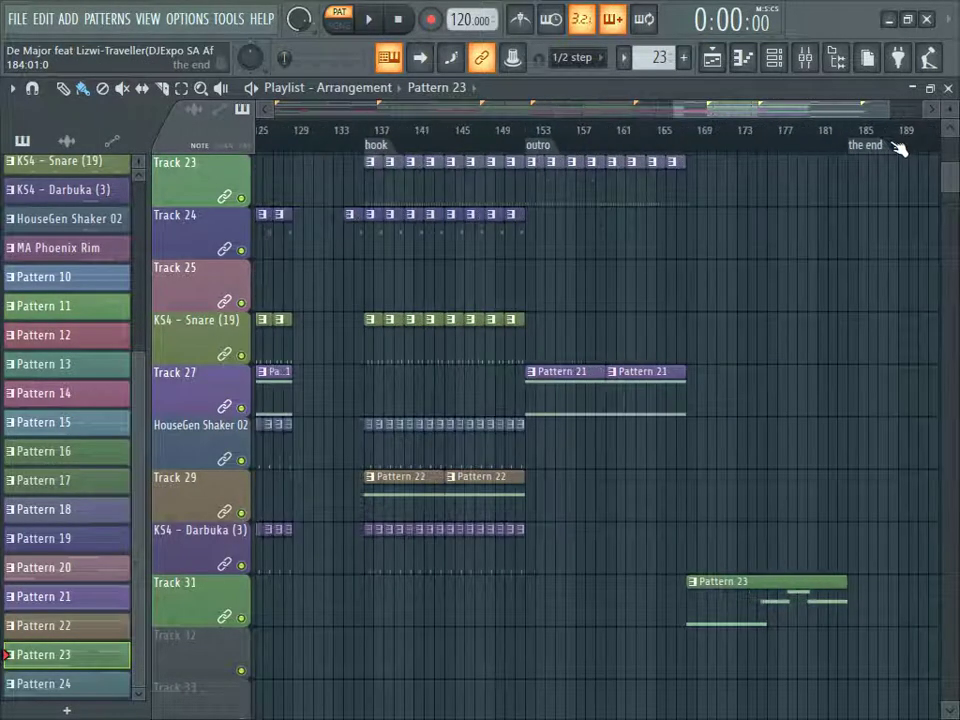
{"action": "scroll", "coordinate": [897, 148], "scroll_direction": "down", "scroll_amount": 3}
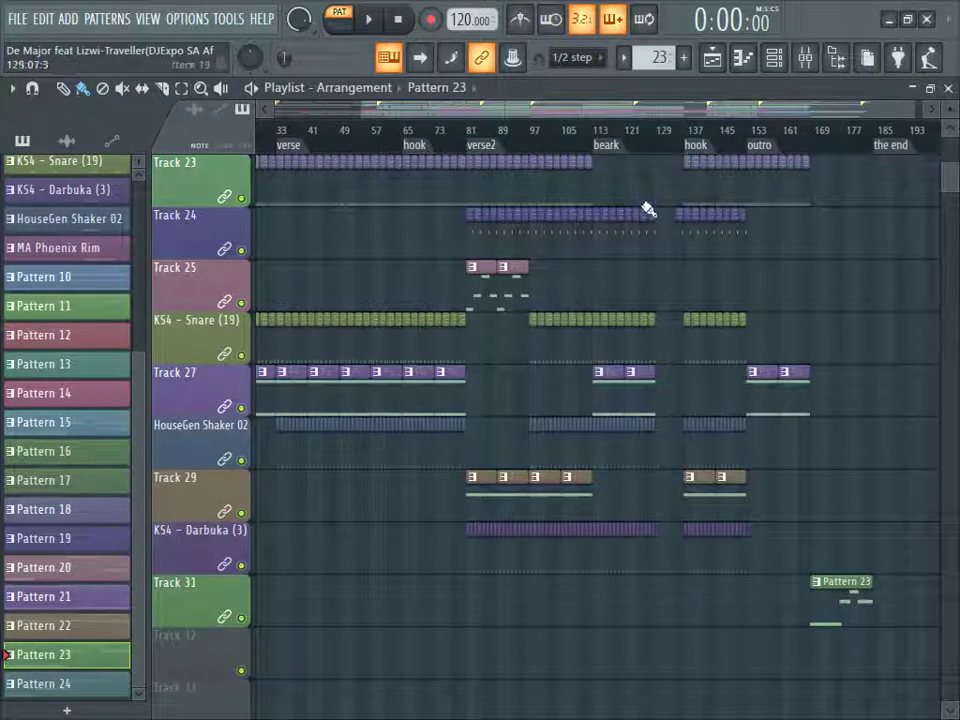
Step: View the sample settings of the Birds Early Morning Atmosphere and Birds And Insects Atmosphere clips
{"action": "scroll", "coordinate": [557, 214], "scroll_direction": "up", "scroll_amount": 3}
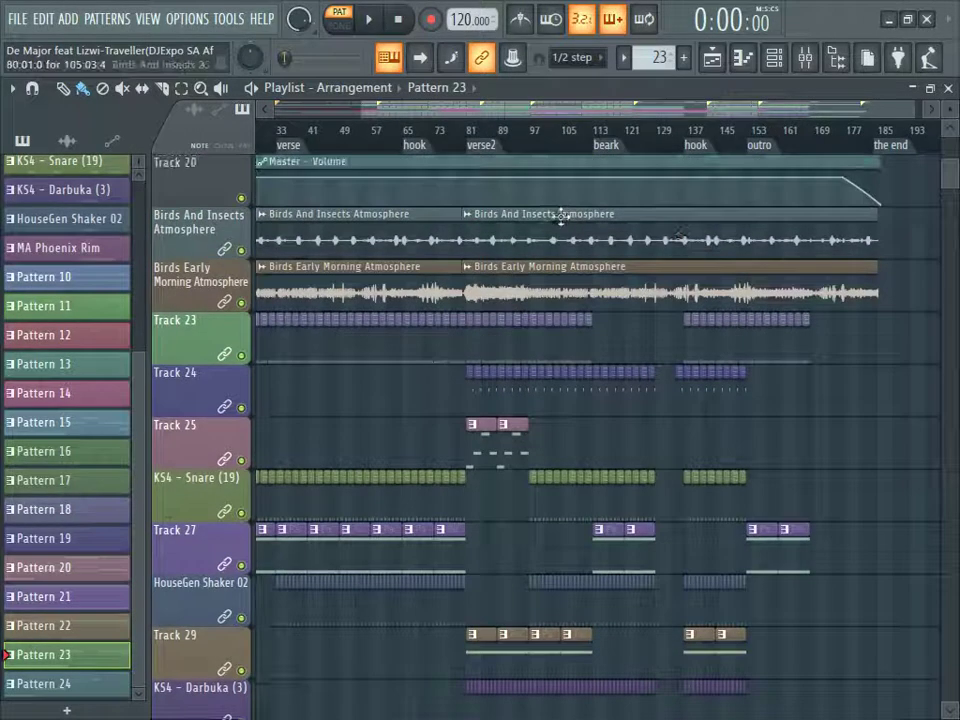
{"action": "double_click", "coordinate": [552, 280]}
{"action": "double_click", "coordinate": [511, 245]}
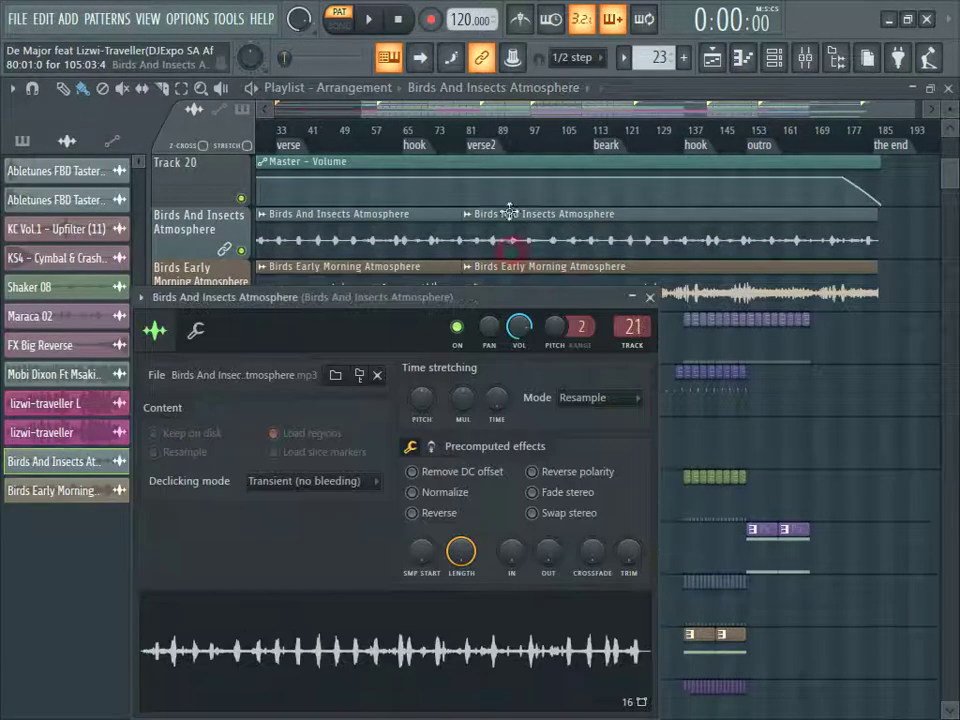
Step: Play the full song from the start of the beark section, around bar 114
{"action": "left_click", "coordinate": [616, 120]}
{"action": "key", "text": "space"}
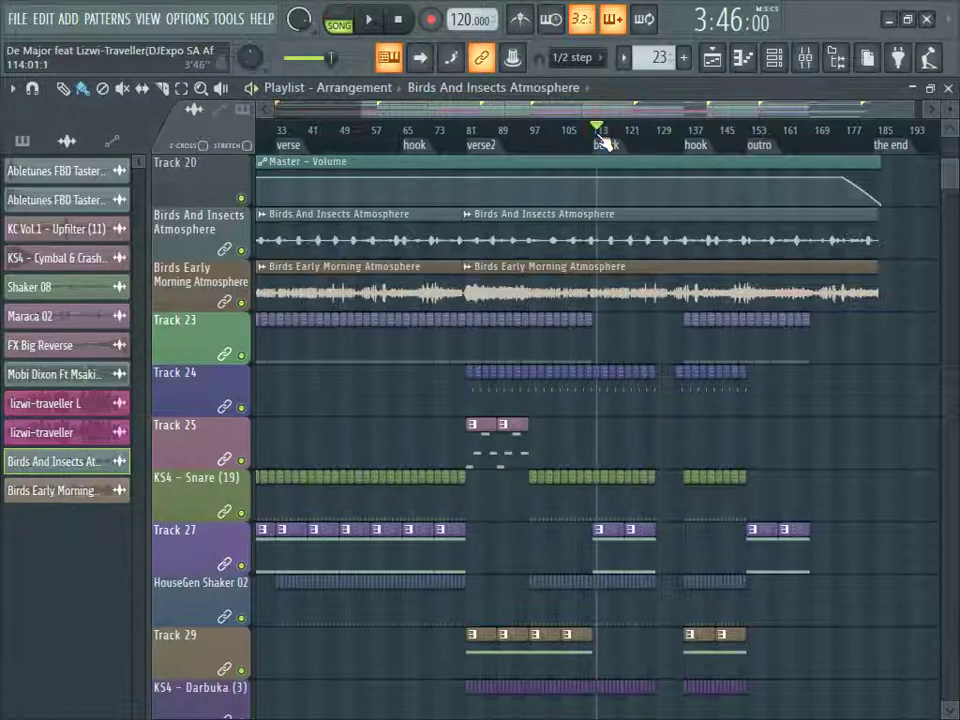
{"action": "scroll", "coordinate": [632, 148], "scroll_direction": "down", "scroll_amount": 2}
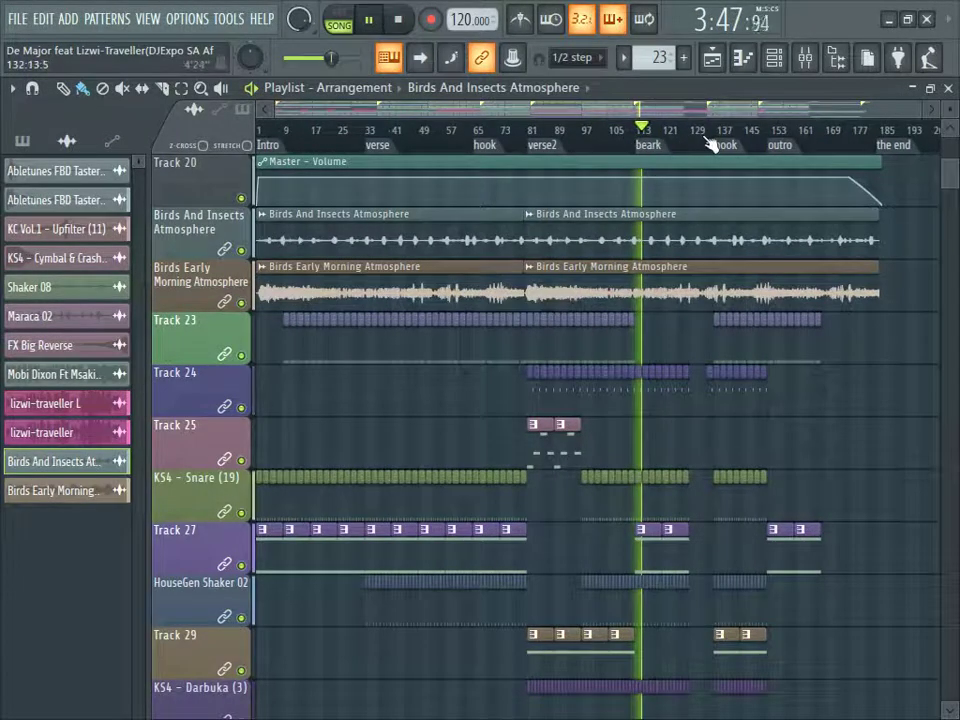
{"action": "scroll", "coordinate": [711, 143], "scroll_direction": "up", "scroll_amount": 3}
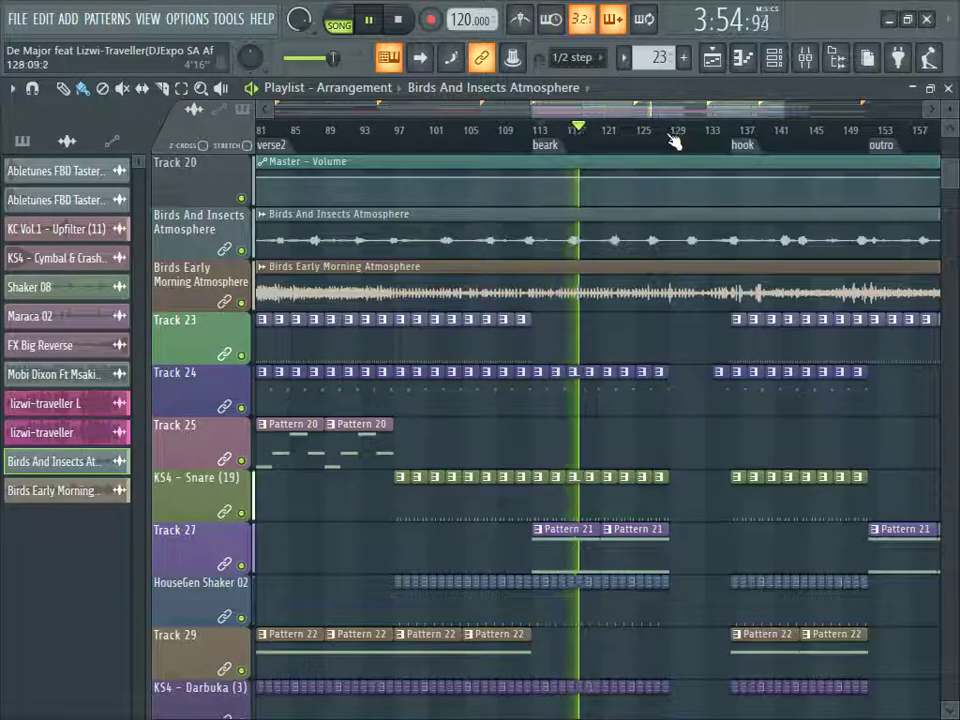
Step: Move playback to bar 128 to audition the gap leading into the final hook, and stop the song
{"action": "left_click", "coordinate": [673, 138]}
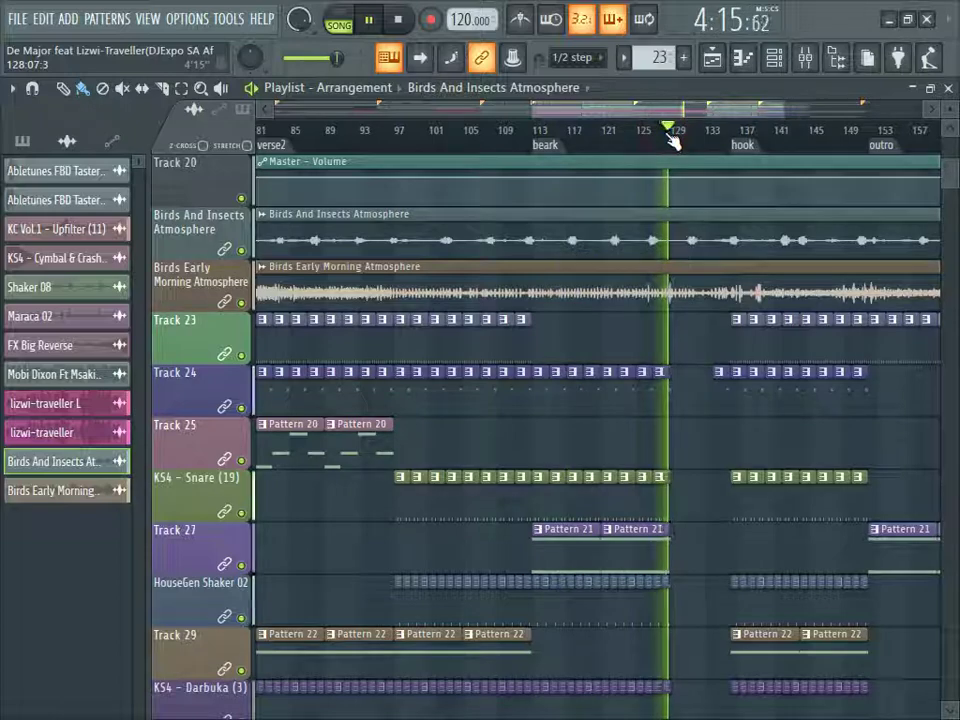
{"action": "scroll", "coordinate": [673, 140], "scroll_direction": "down", "scroll_amount": 1}
{"action": "scroll", "coordinate": [673, 140], "scroll_direction": "down", "scroll_amount": 1}
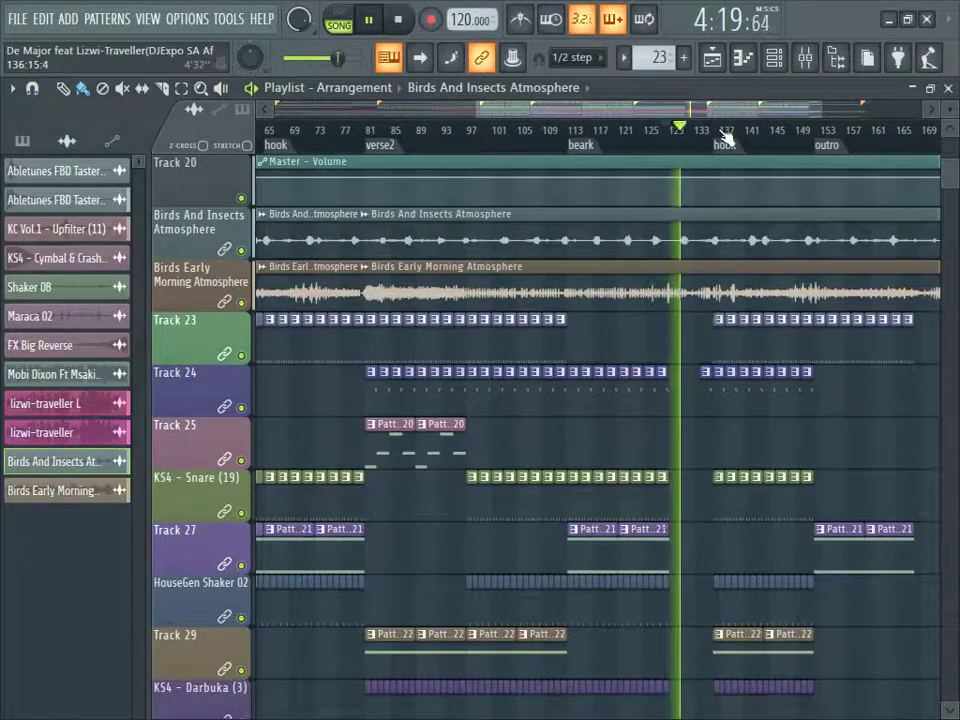
{"action": "scroll", "coordinate": [723, 138], "scroll_direction": "up", "scroll_amount": 3}
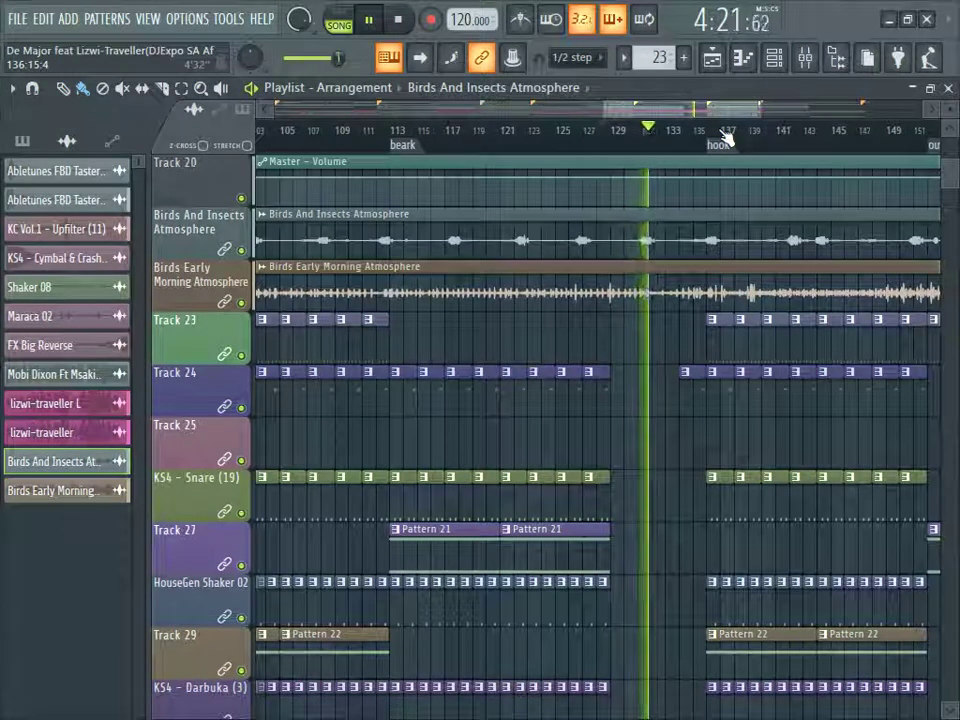
{"action": "key", "text": "space"}
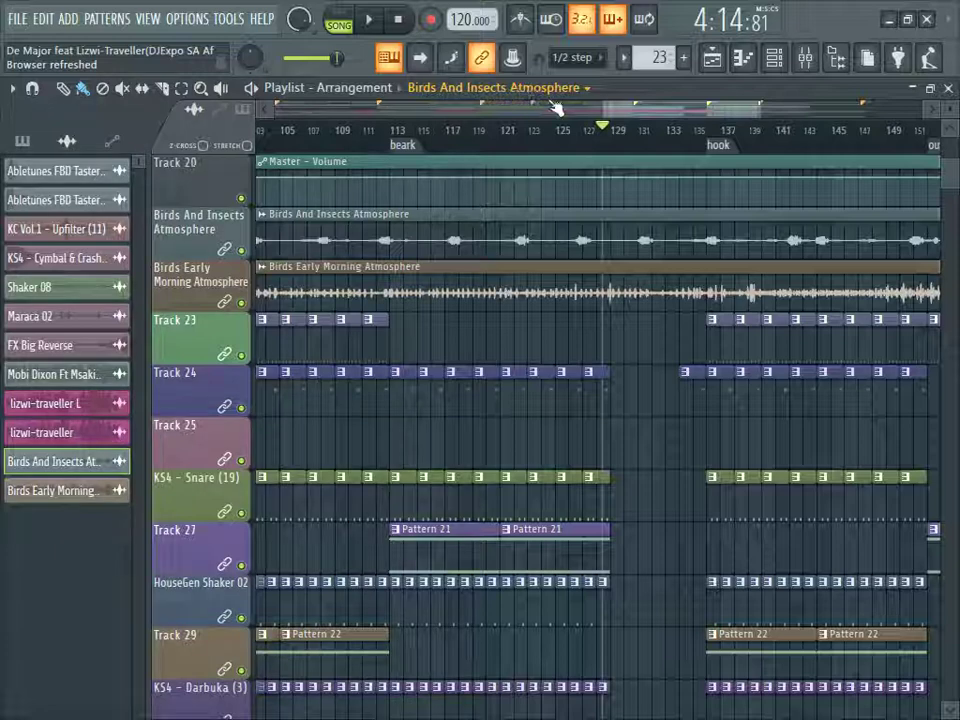
{"action": "scroll", "coordinate": [607, 111], "scroll_direction": "down", "scroll_amount": 4}
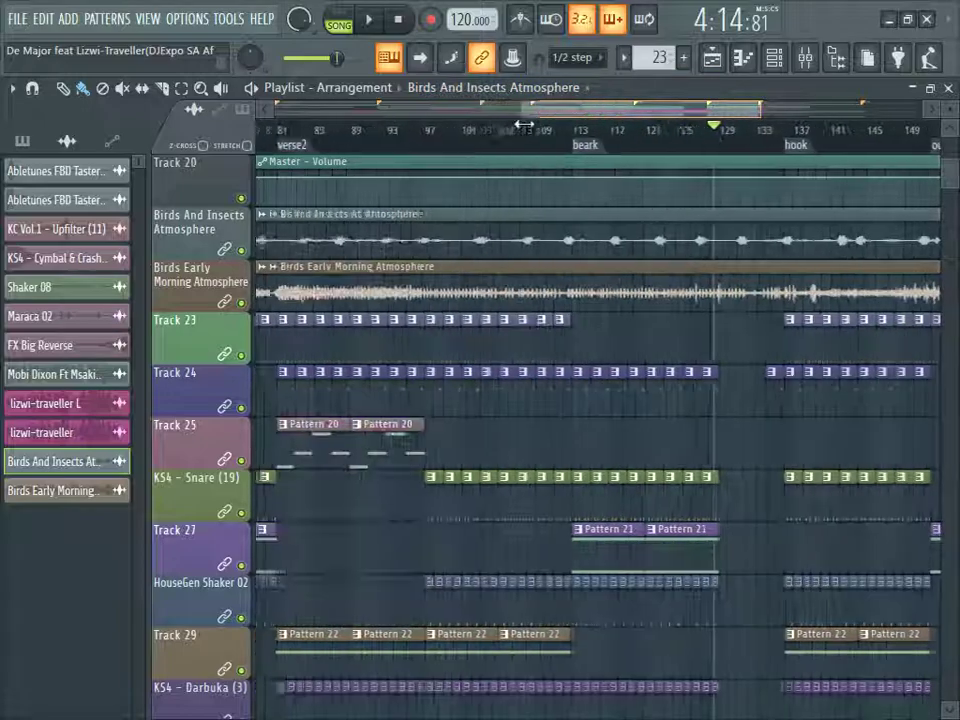
Step: Minimise FL Studio and switch to the Bandicam window
{"action": "left_click", "coordinate": [886, 22]}
{"action": "left_click", "coordinate": [729, 700]}
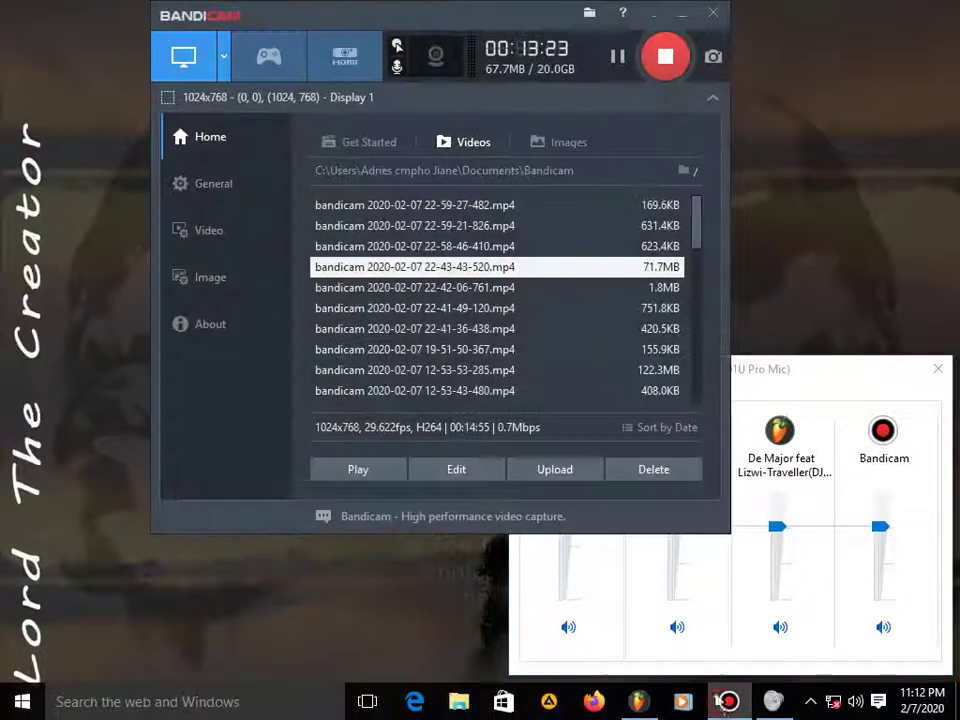